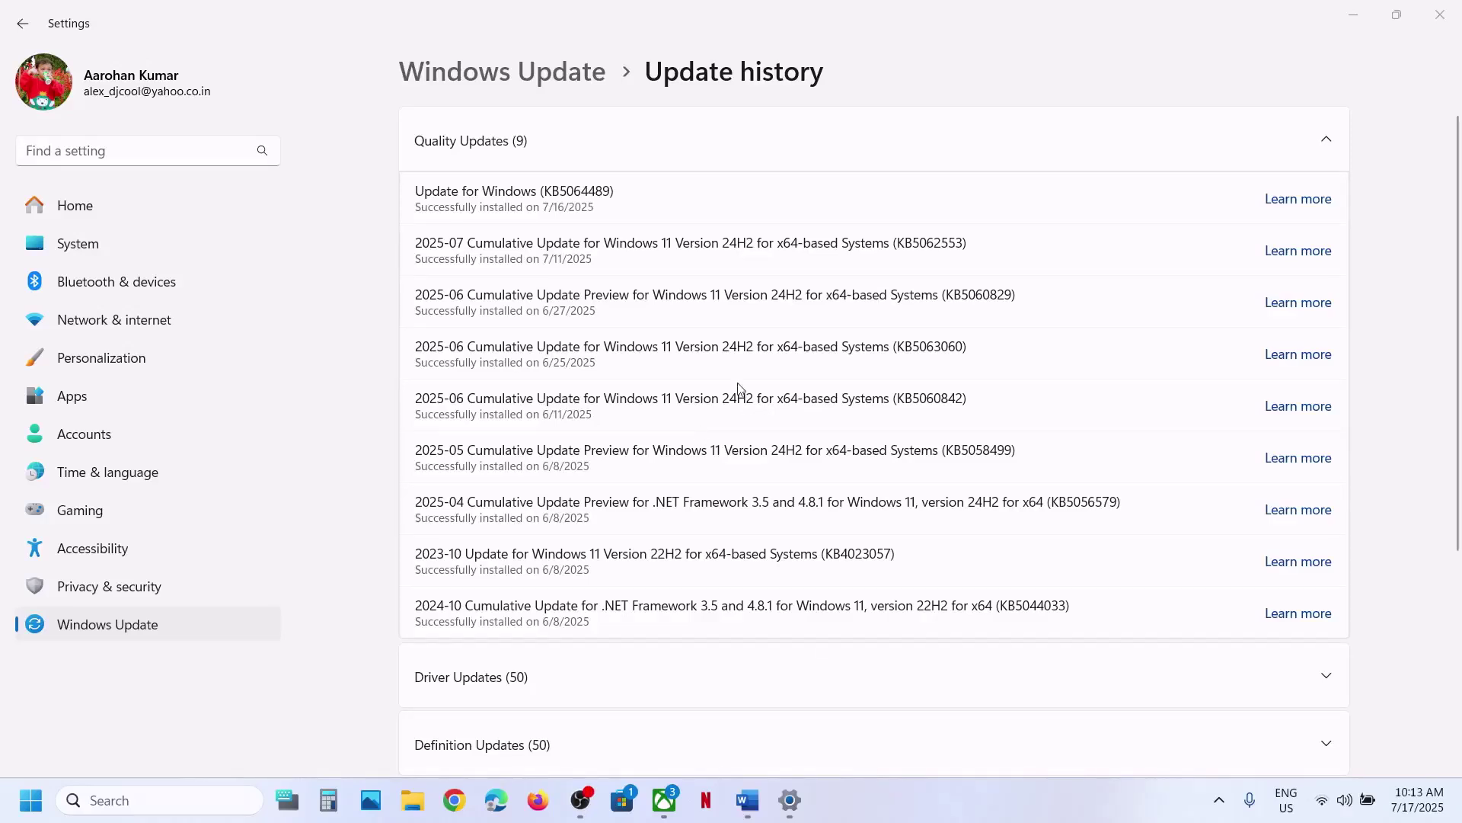
- Select the KB5062553 number in the 2025-07 Cumulative Update entry of Update history
double_click(929, 242)
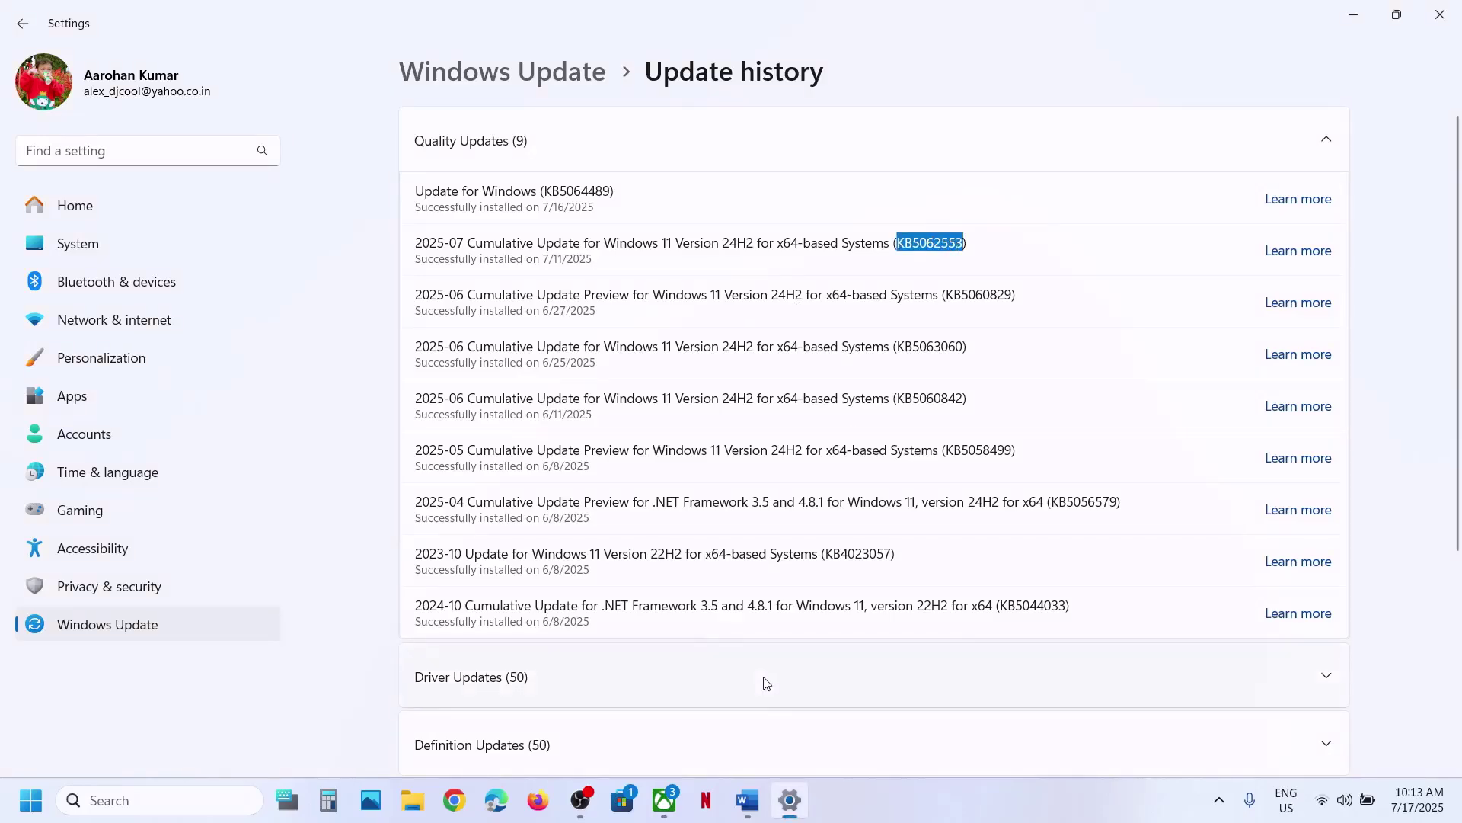
left_click(747, 800)
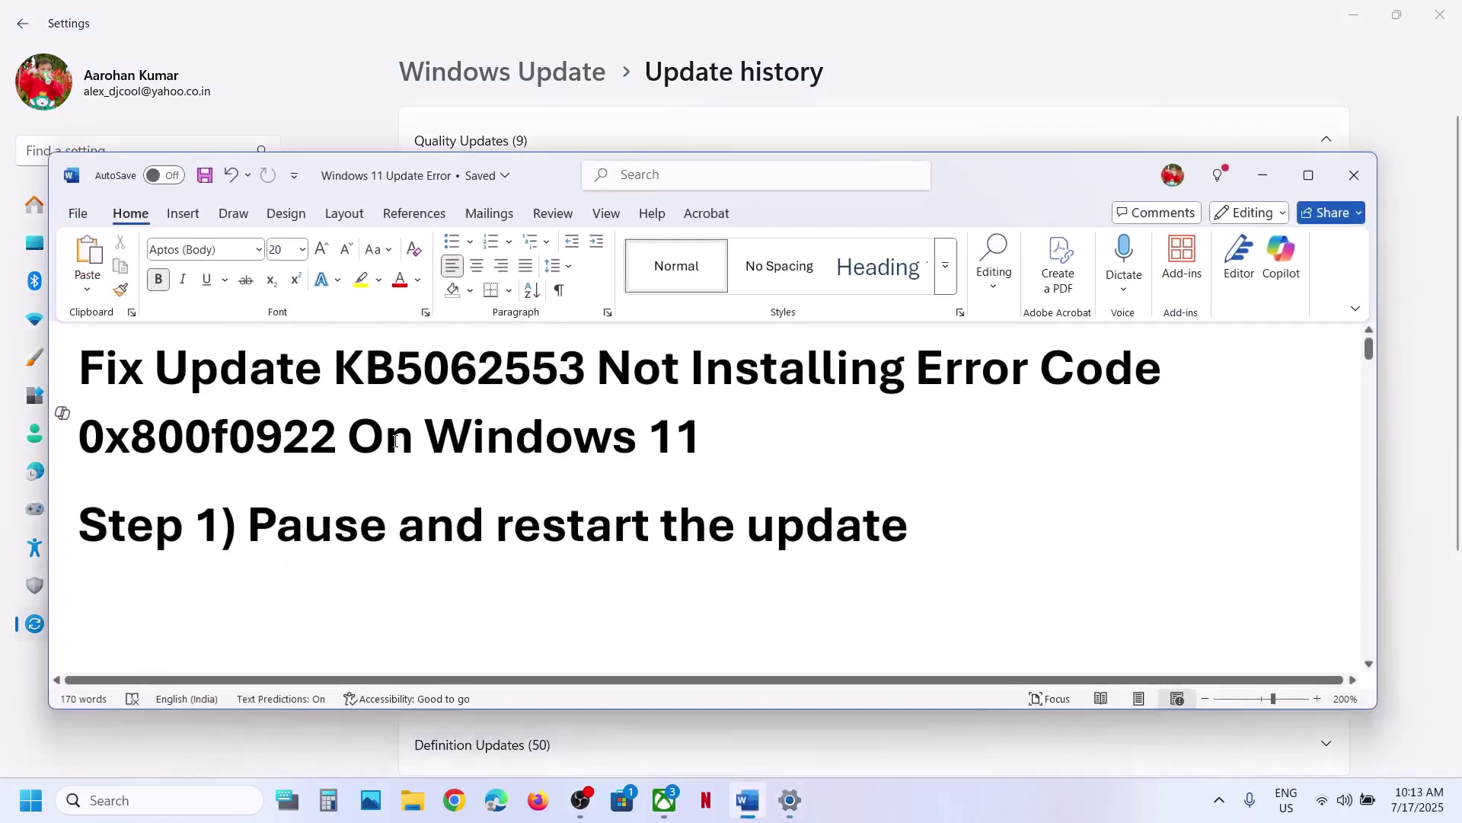
left_click_drag(86, 432, 335, 433)
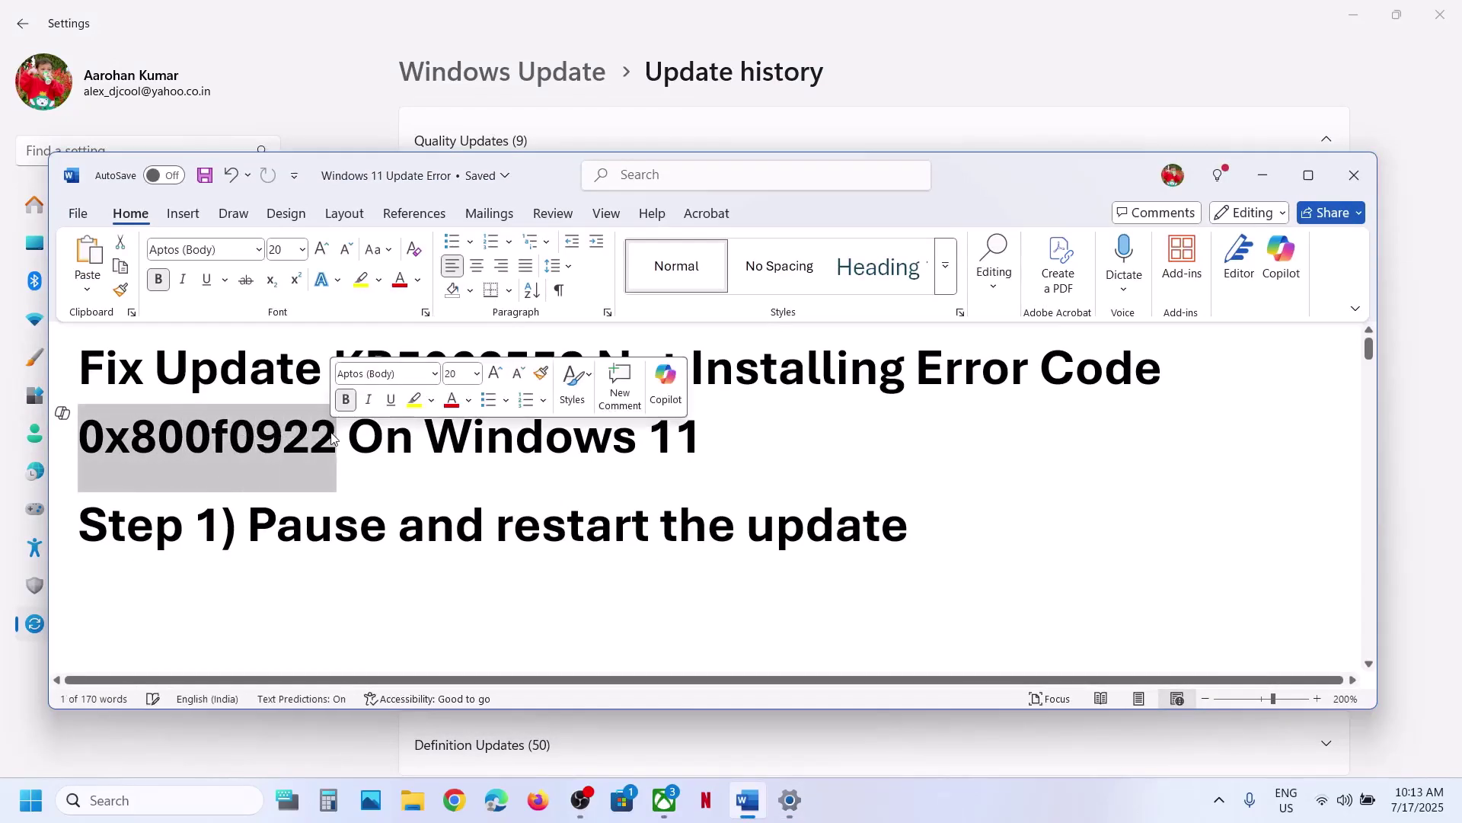
left_click(1082, 53)
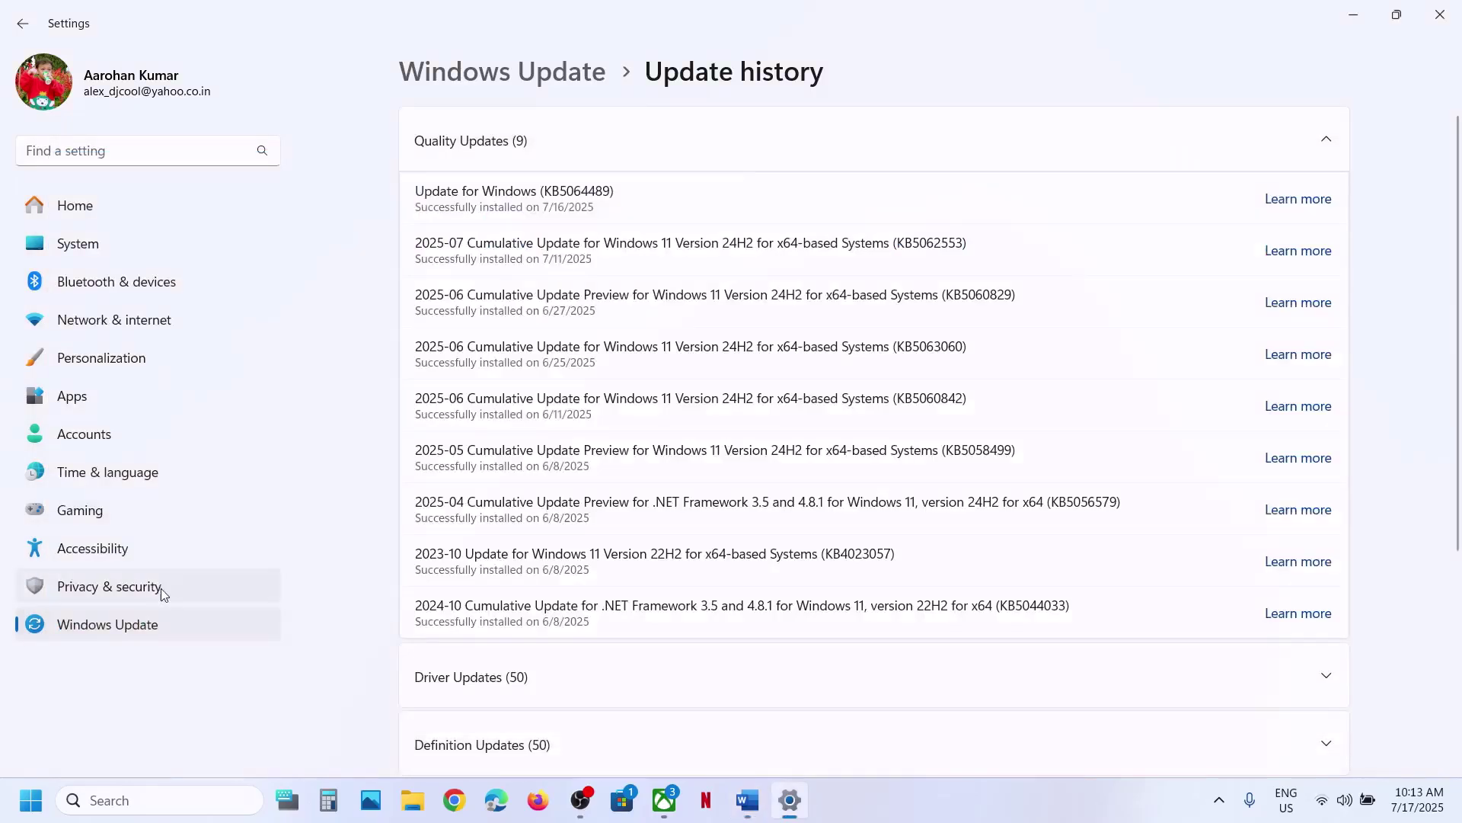
- Pause Windows updates for one week, then resume them so Windows checks again
left_click(132, 624)
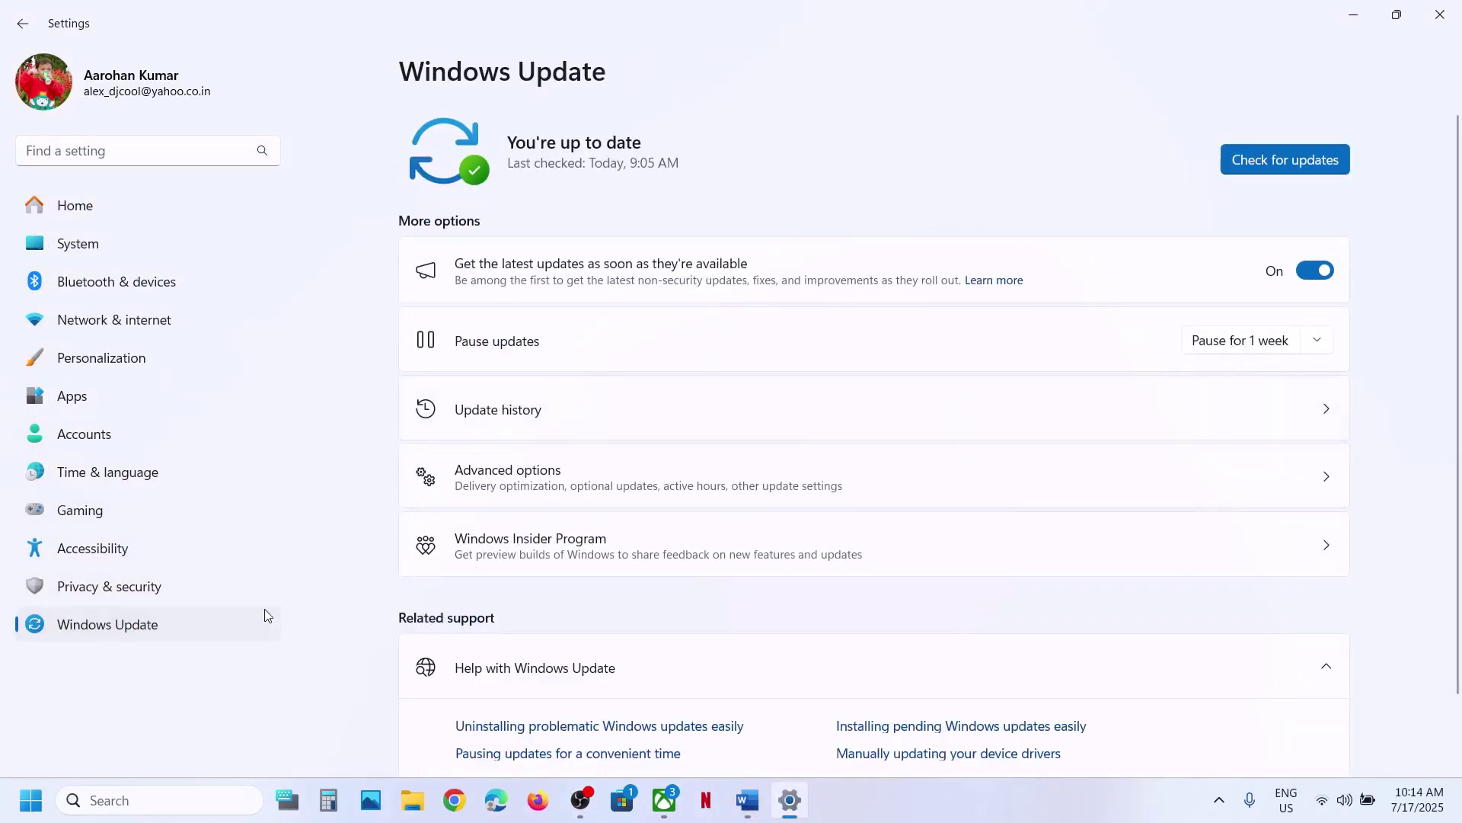
left_click(1226, 341)
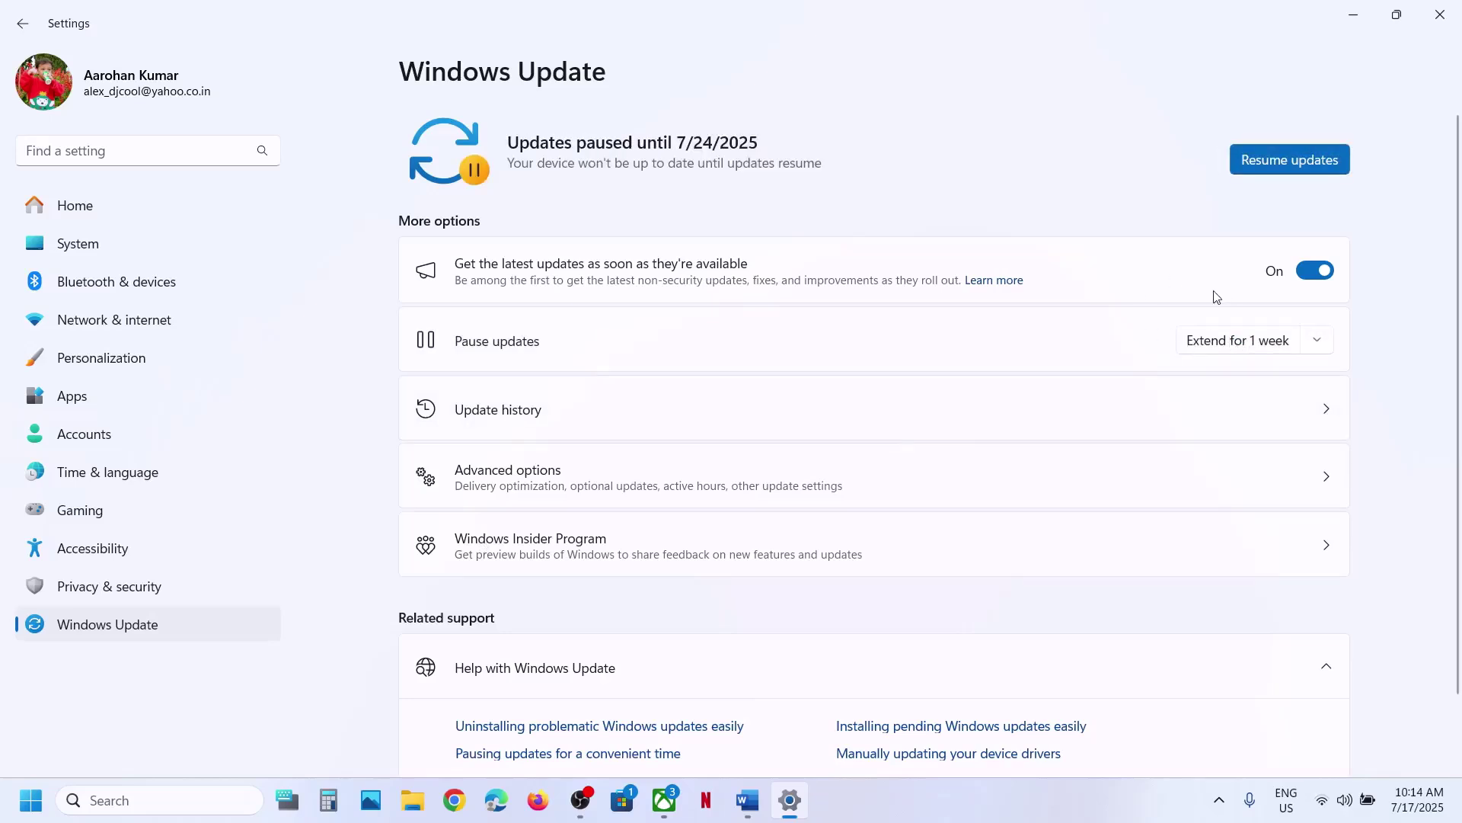
left_click(1277, 163)
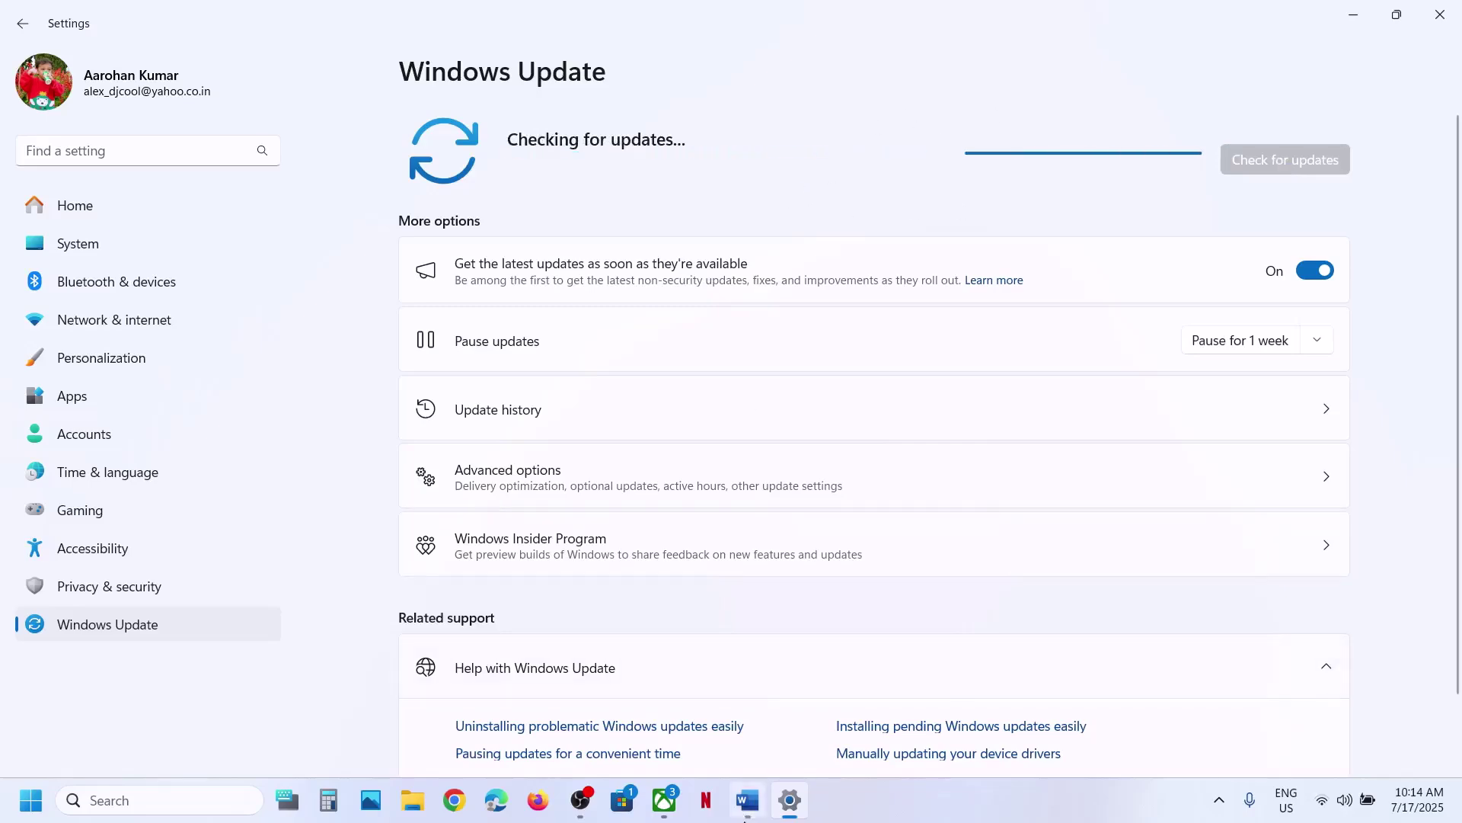
- Review the troubleshooting notes, then search the system for 'services'
left_click(747, 799)
scroll(541, 579, "down", 2)
scroll(541, 578, "down", 2)
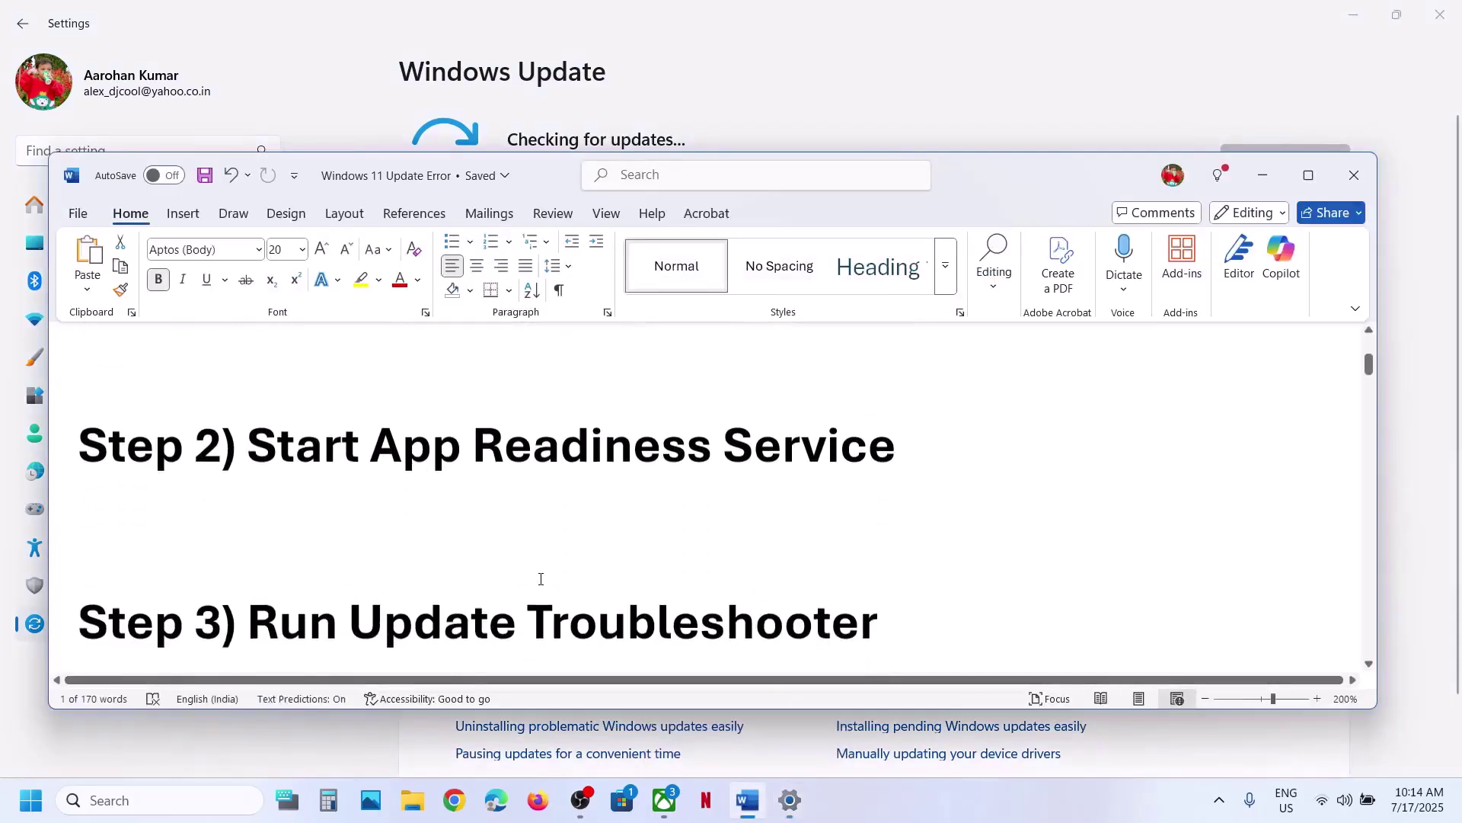
scroll(539, 581, "up", 1)
left_click_drag(248, 518, 633, 518)
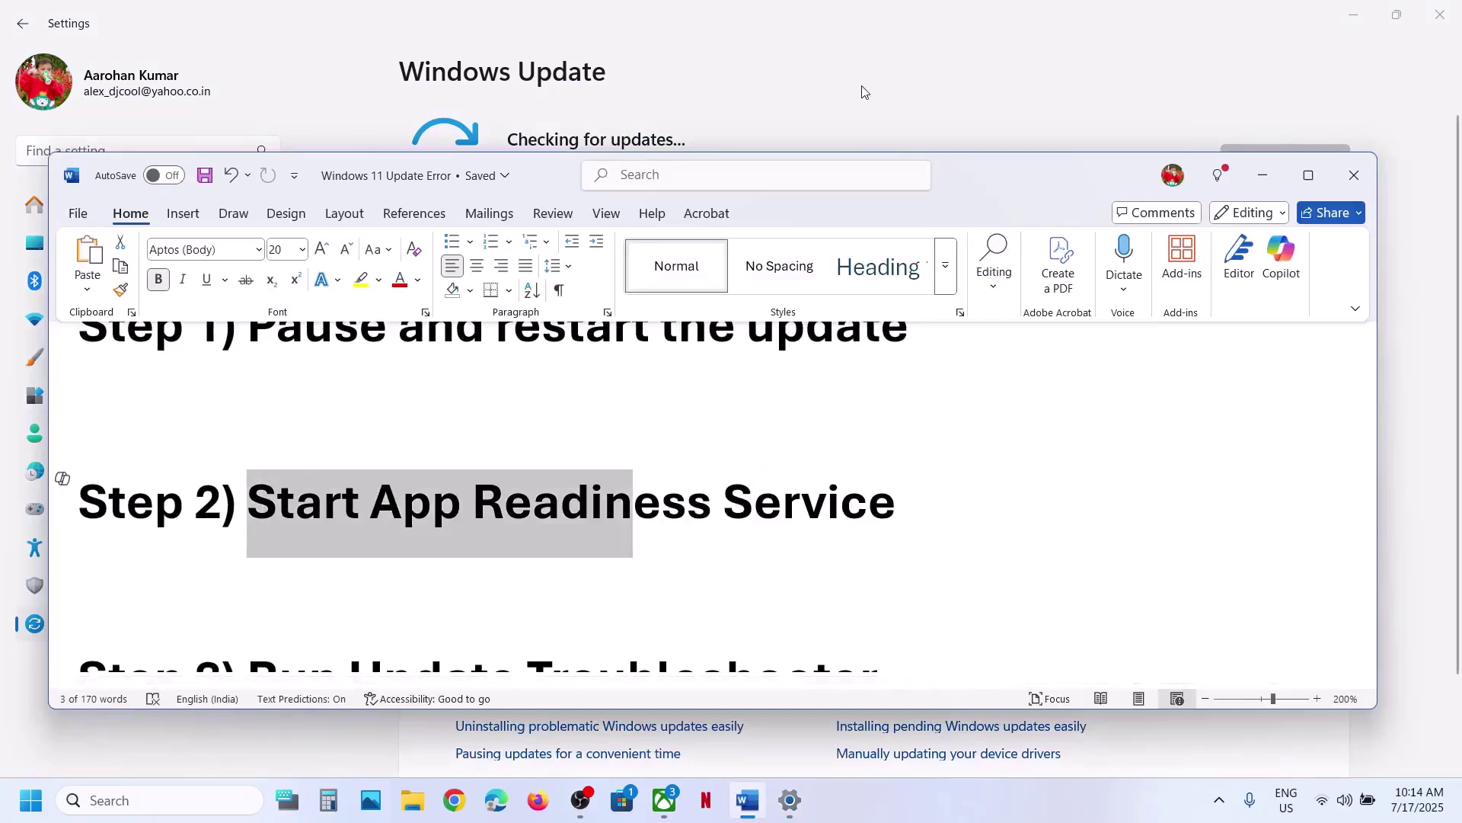
left_click(864, 90)
left_click(144, 802)
type("services")
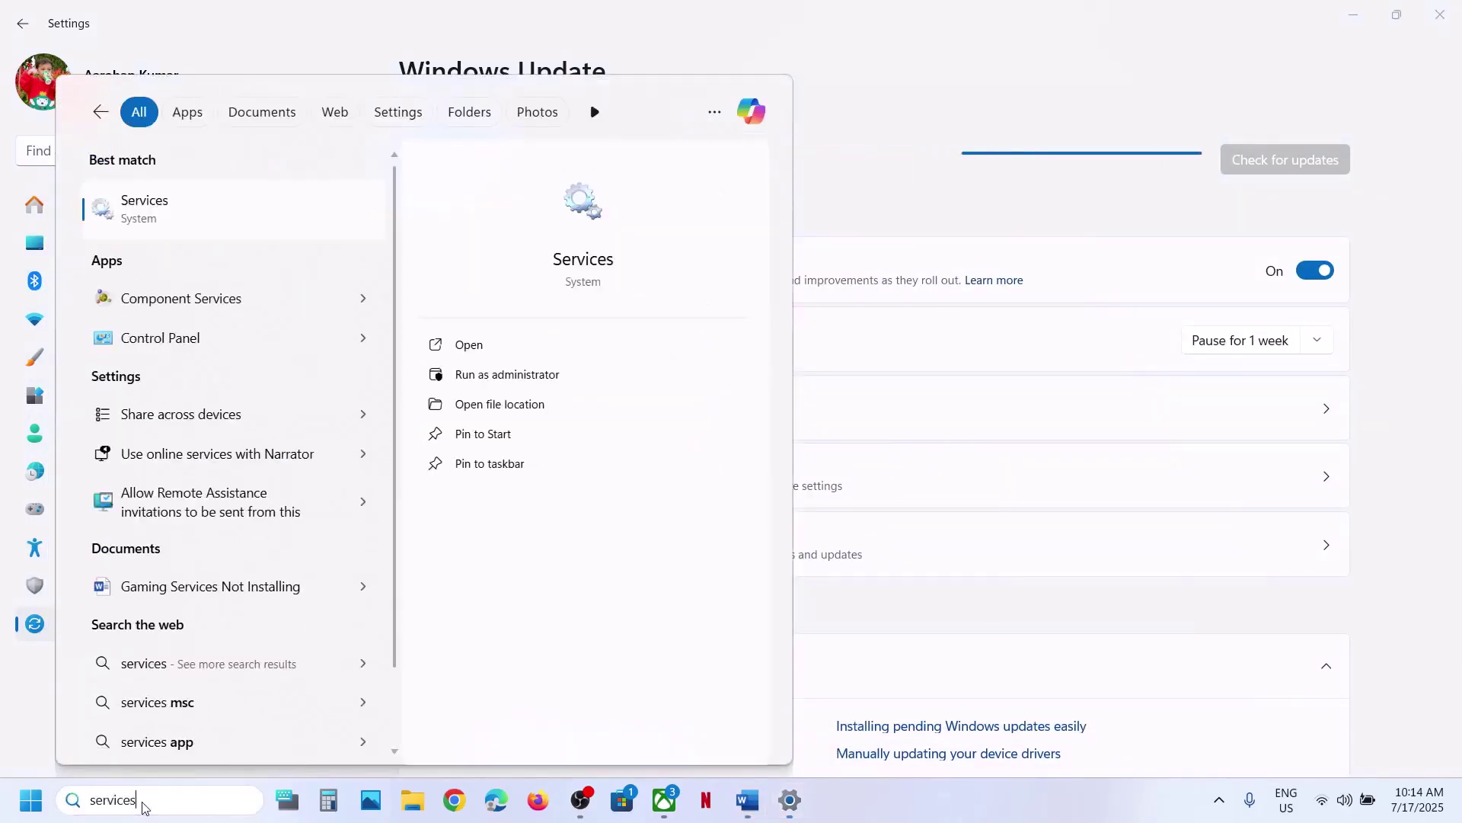
- Keep App Readiness on Automatic startup, apply, and start the service
key("Escape")
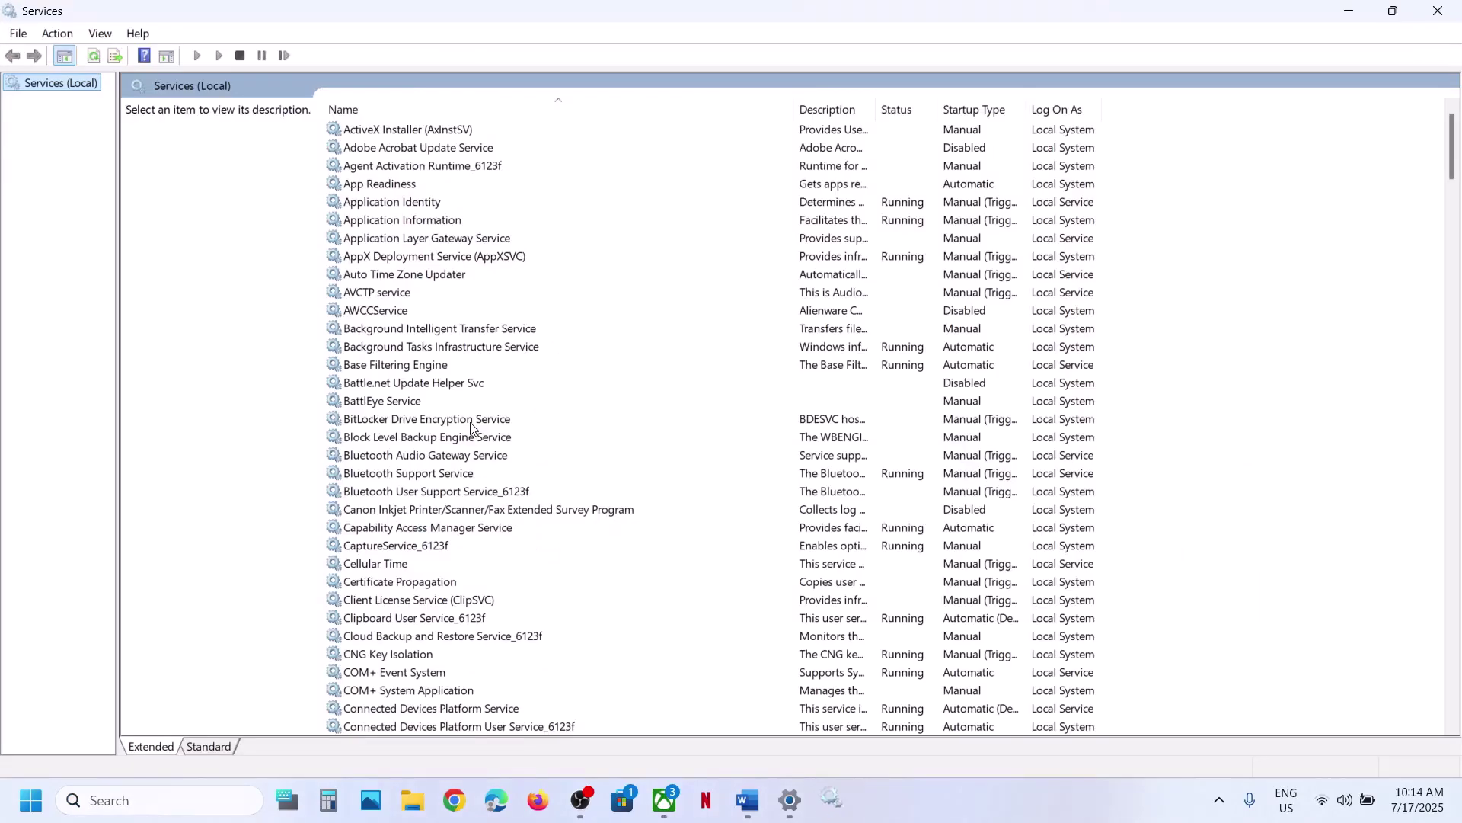
left_click(386, 189)
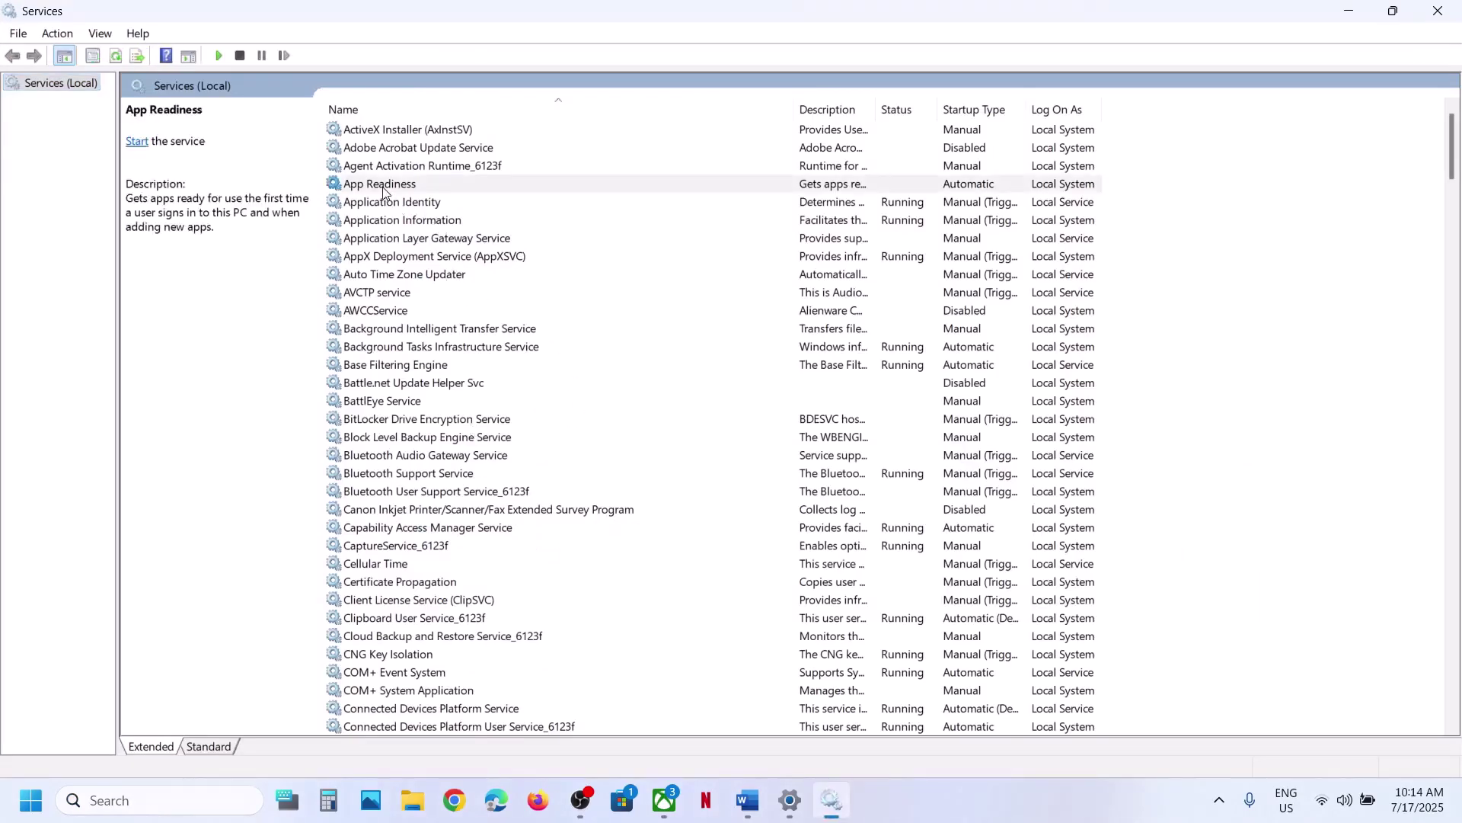
double_click(480, 190)
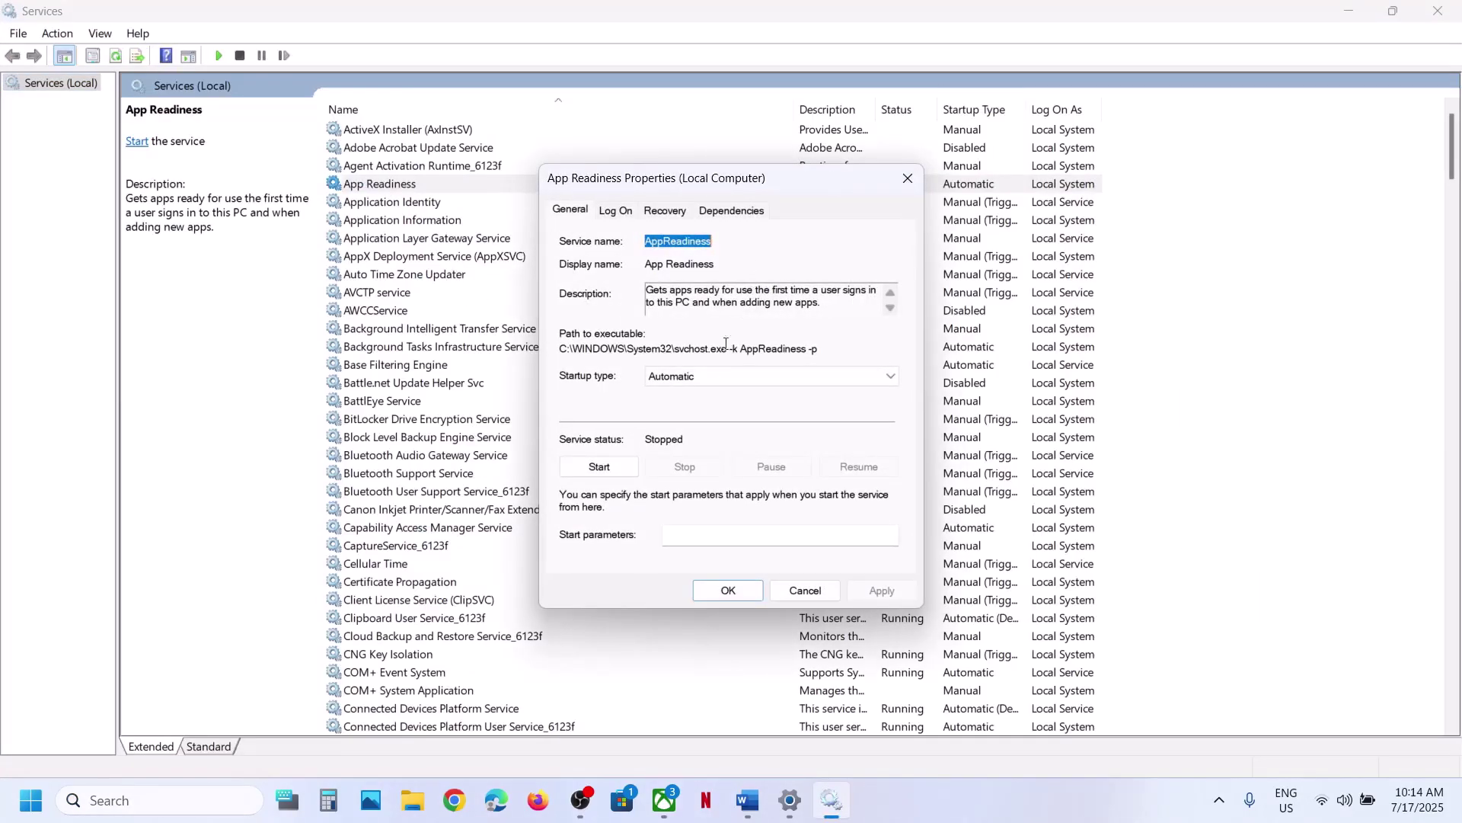
left_click(705, 376)
left_click(690, 407)
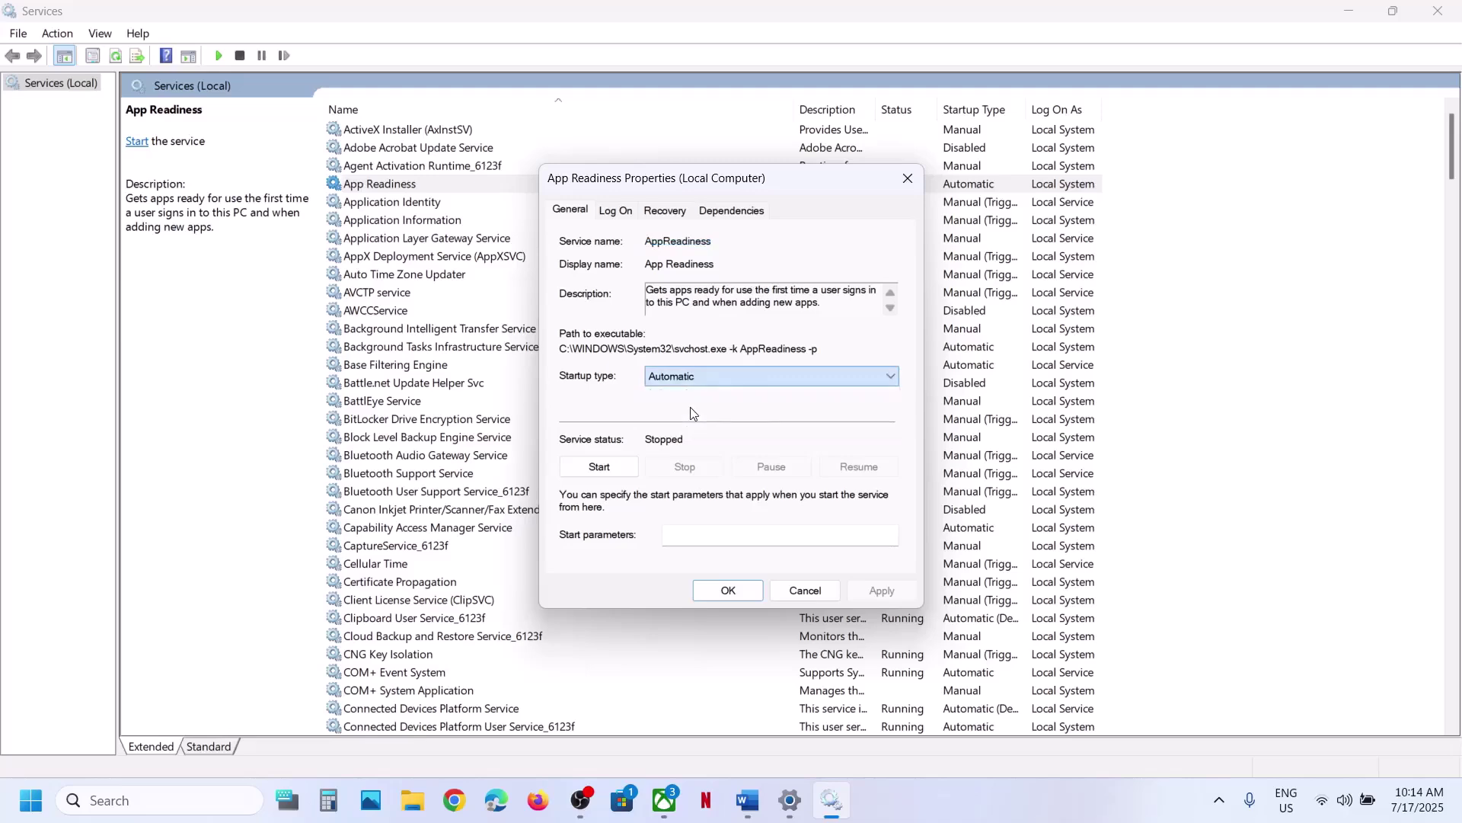
left_click(881, 590)
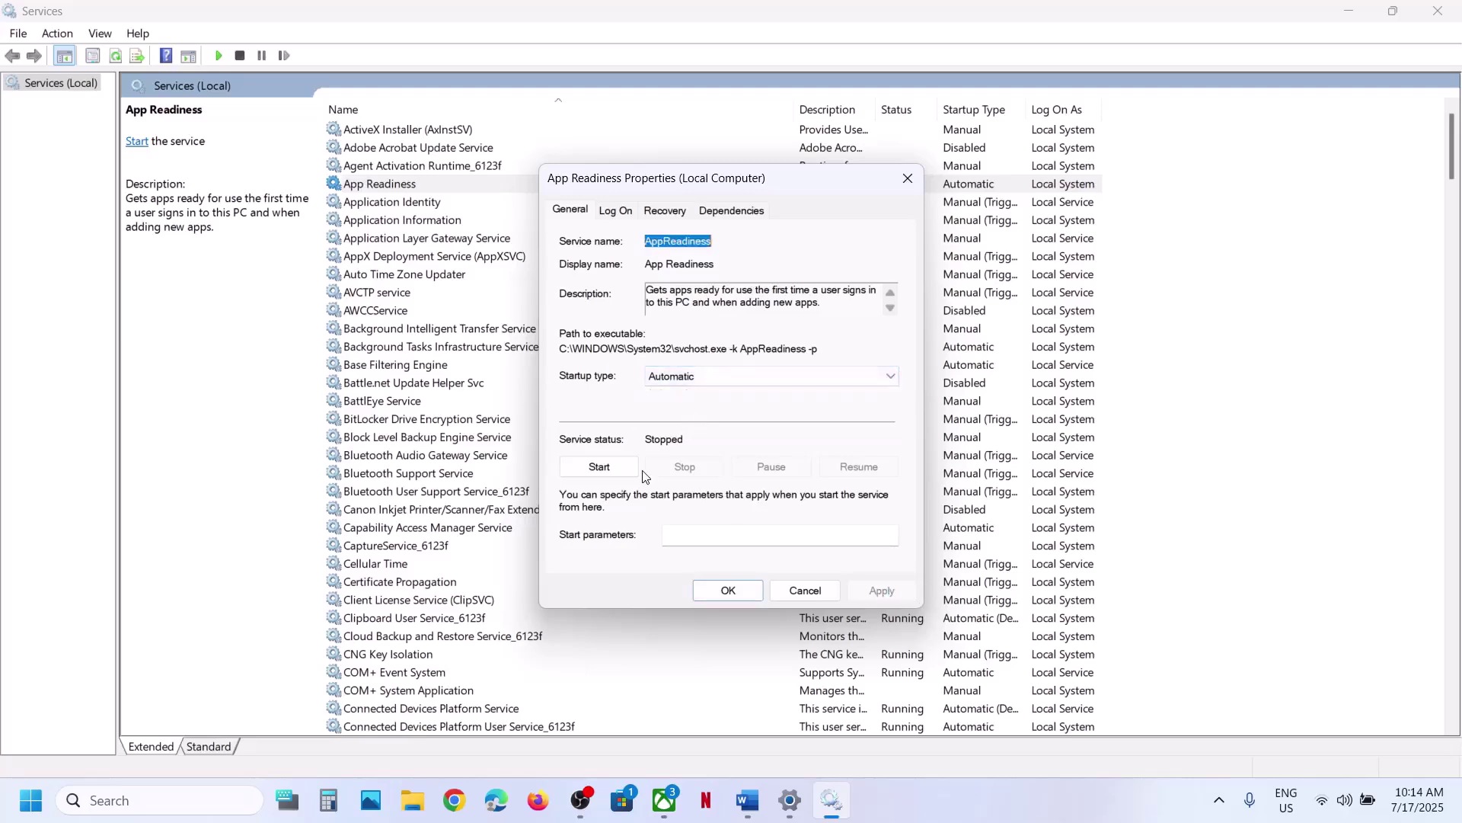
left_click(617, 469)
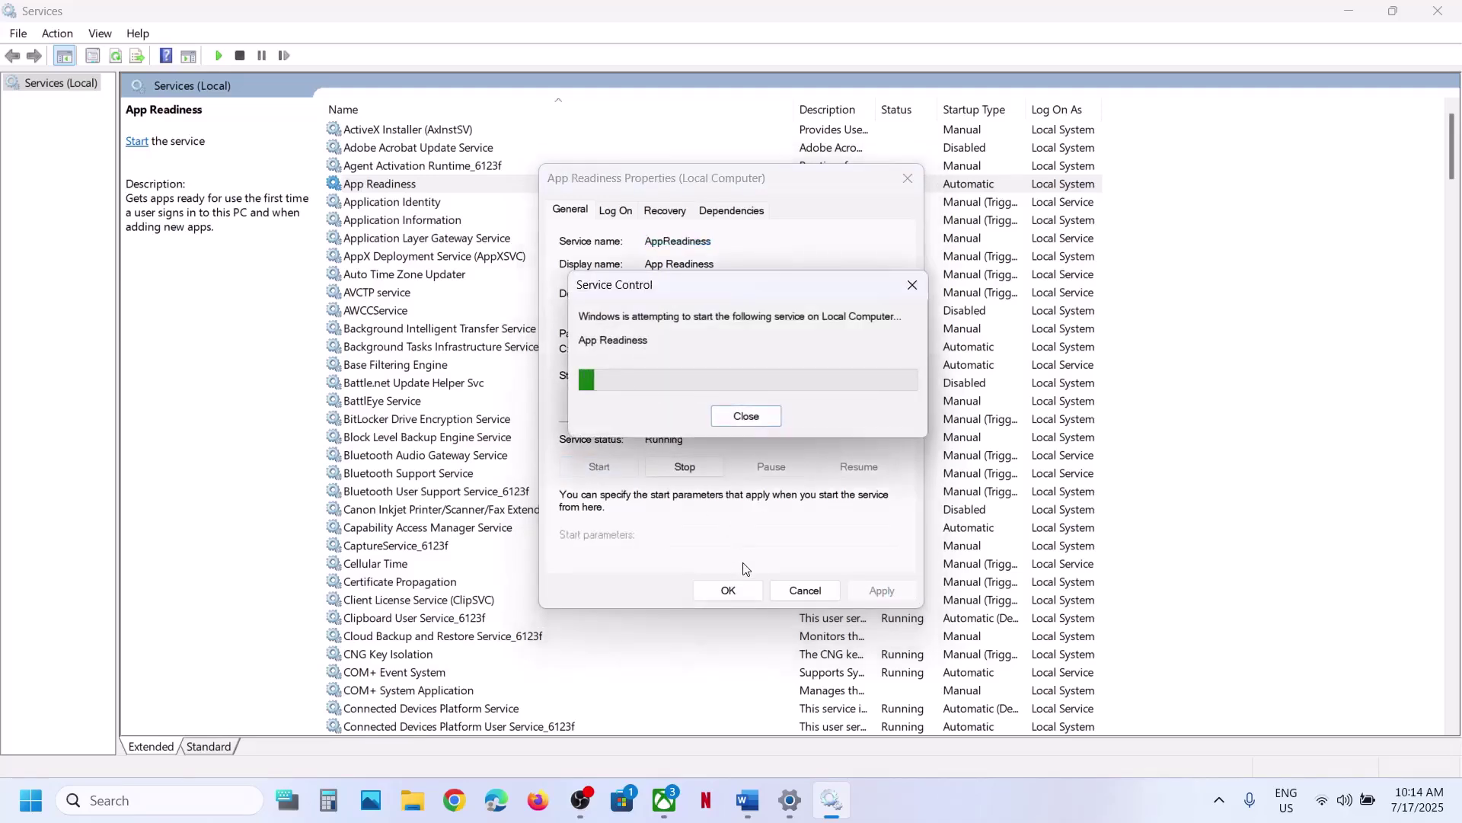
left_click(728, 590)
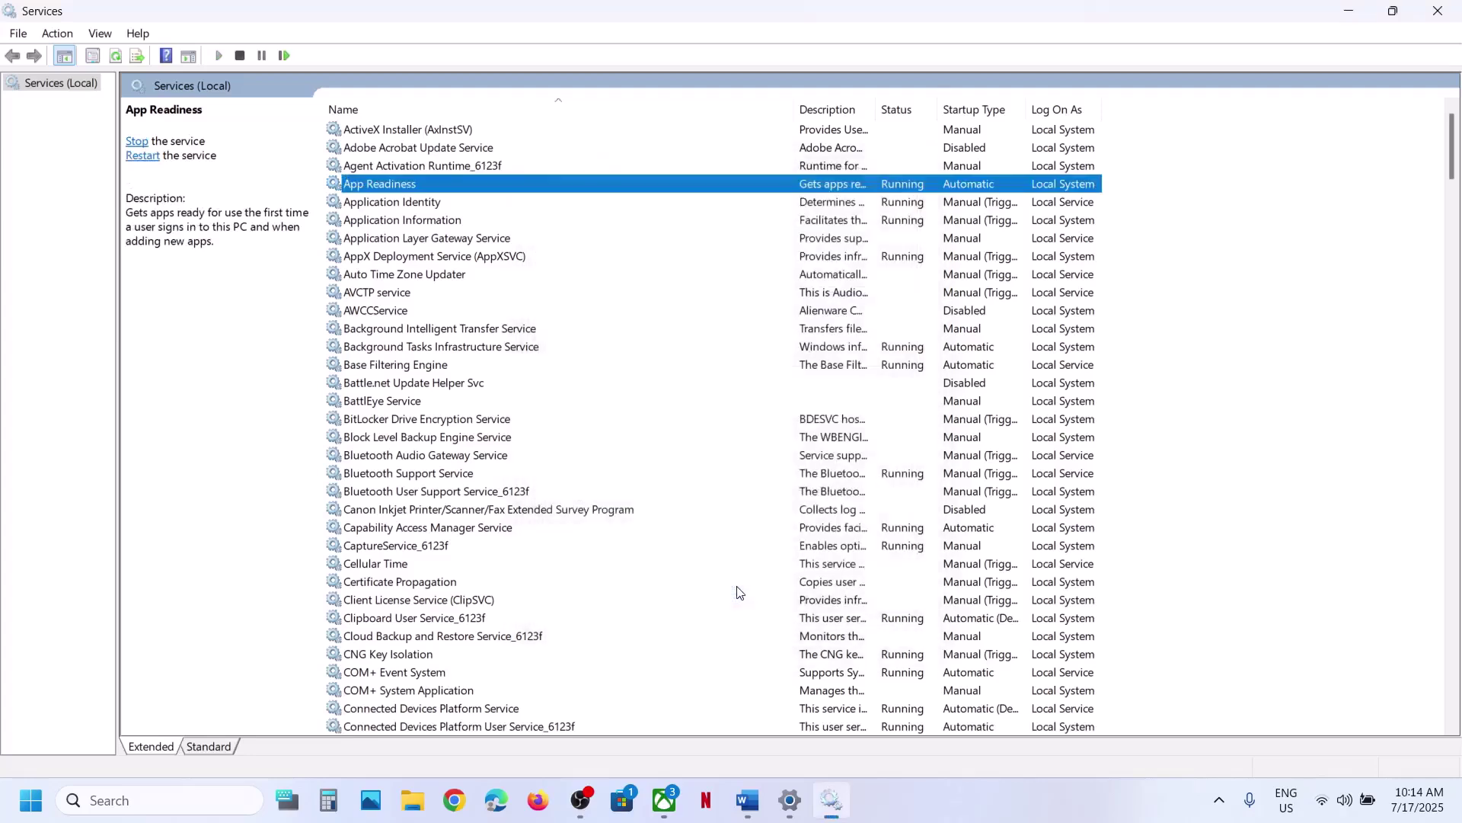
- Highlight the Update Troubleshooter step in the notes and return to Windows Update settings
key("alt+Tab")
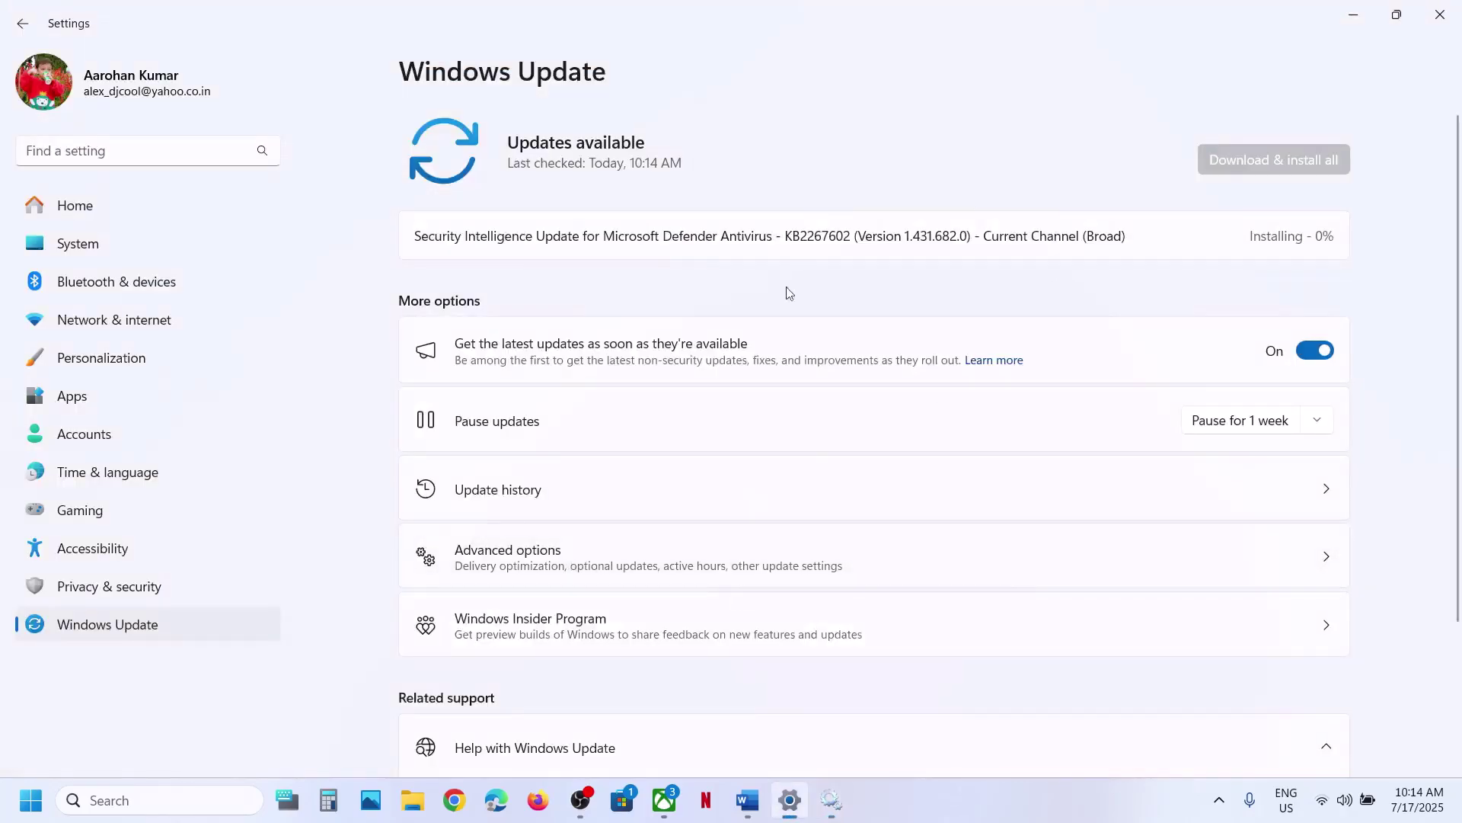
left_click(748, 798)
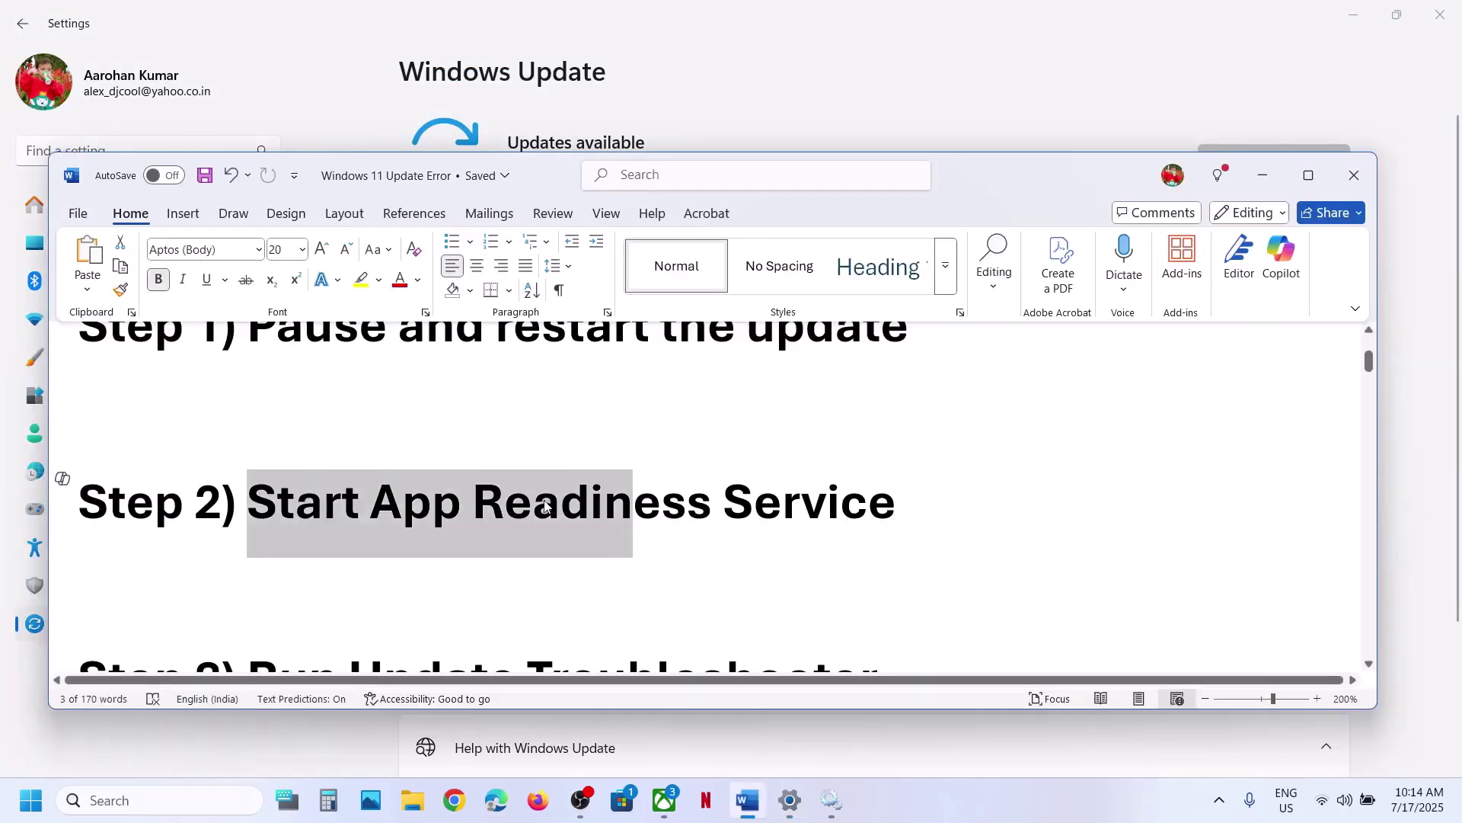
scroll(549, 506, "down", 3)
left_click_drag(385, 521, 876, 525)
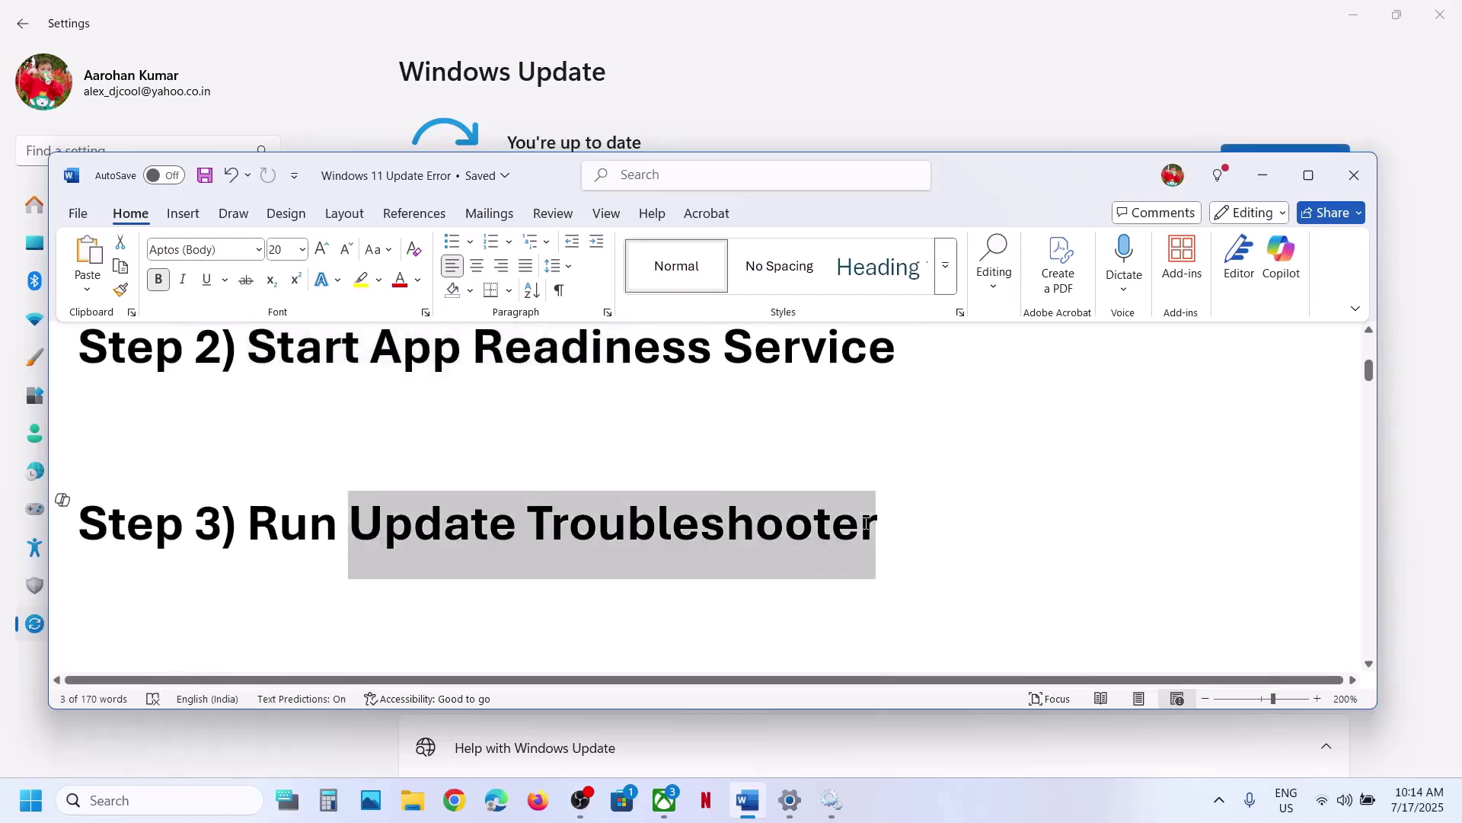
left_click(790, 95)
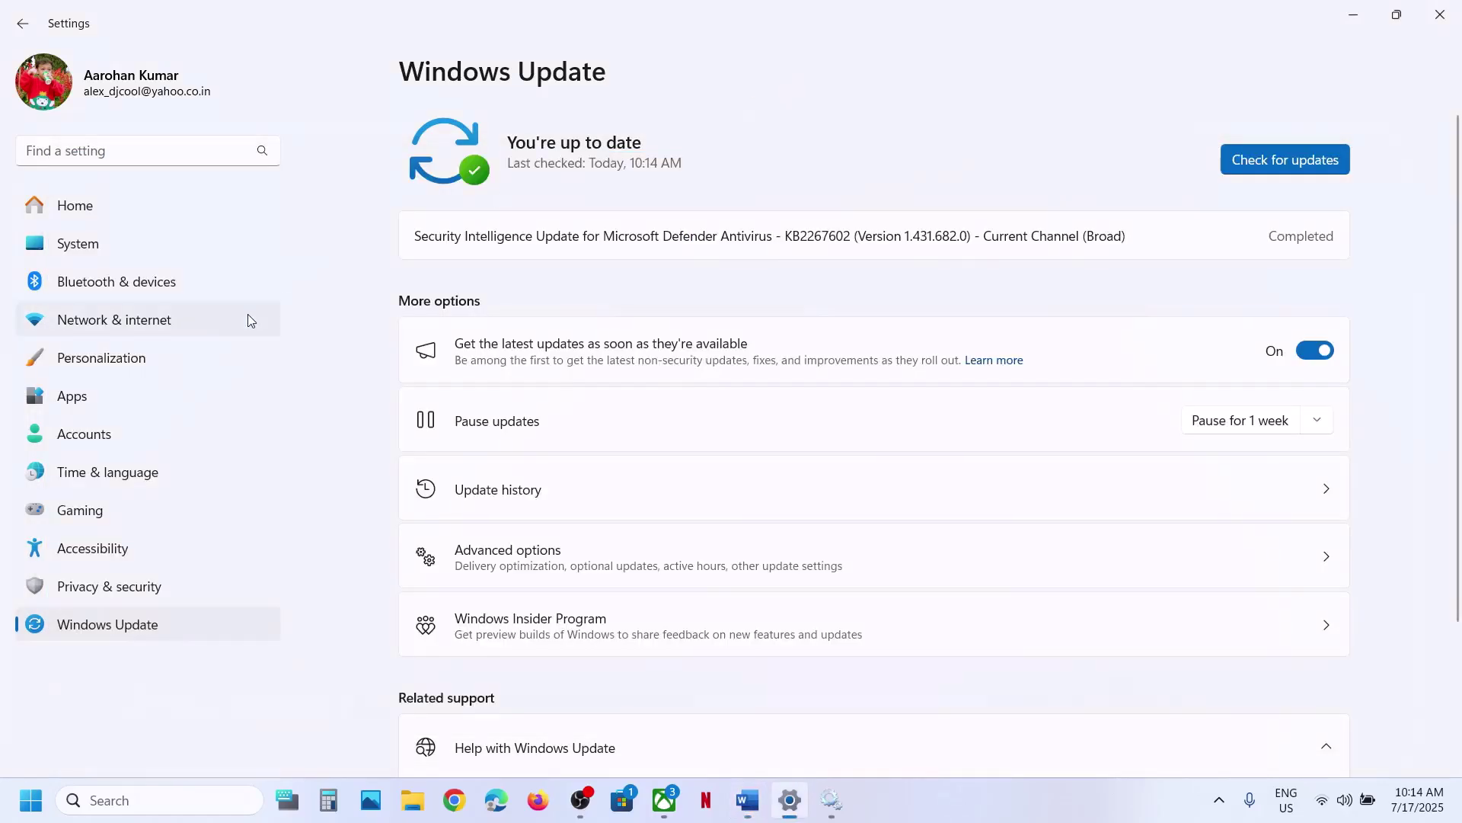
- Go to System > Troubleshoot > Other troubleshooters and run the Windows Update troubleshooter
left_click(104, 251)
scroll(621, 490, "down", 3)
scroll(619, 490, "down", 2)
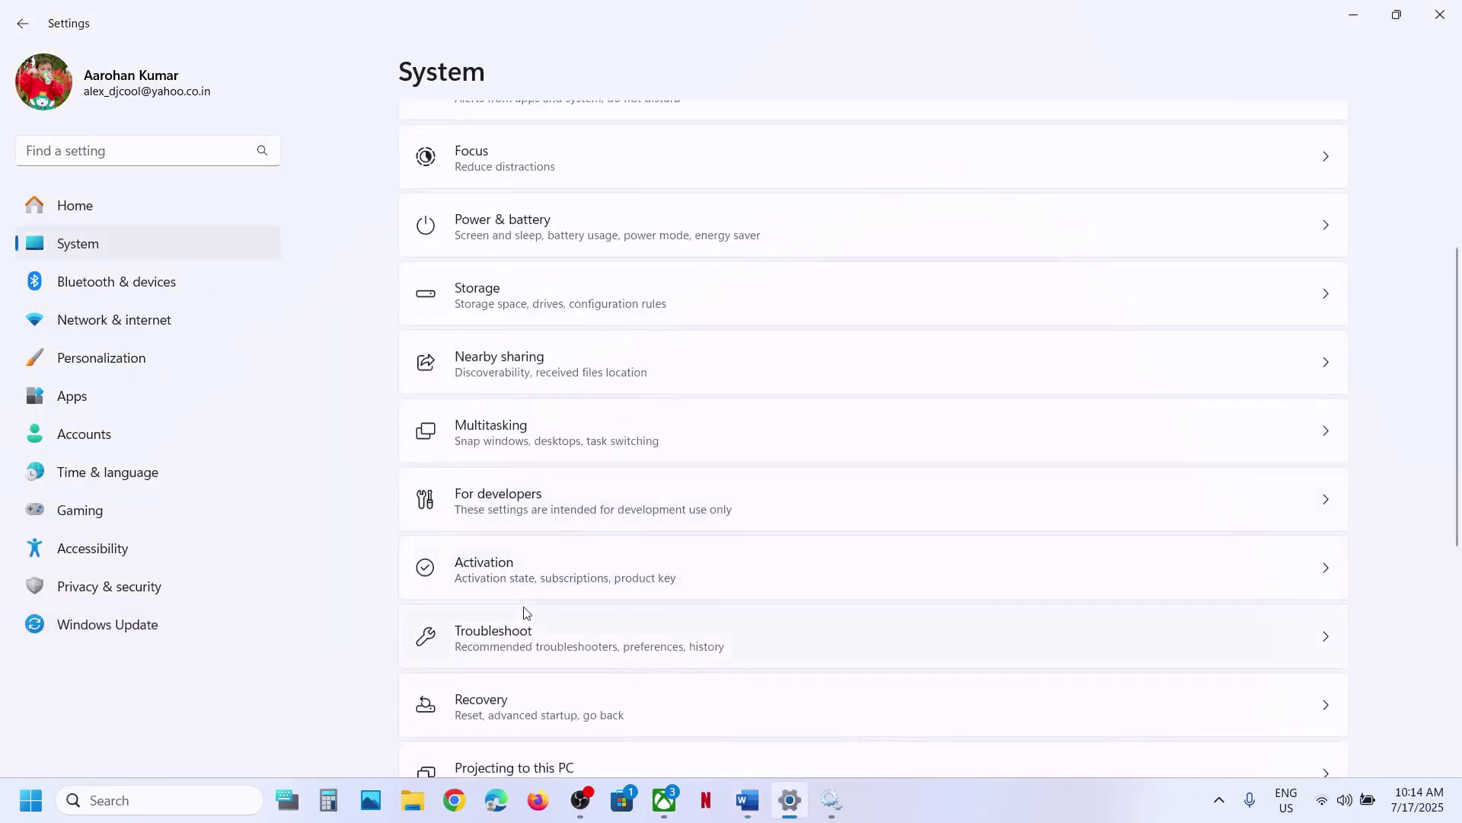
left_click(512, 644)
left_click(594, 309)
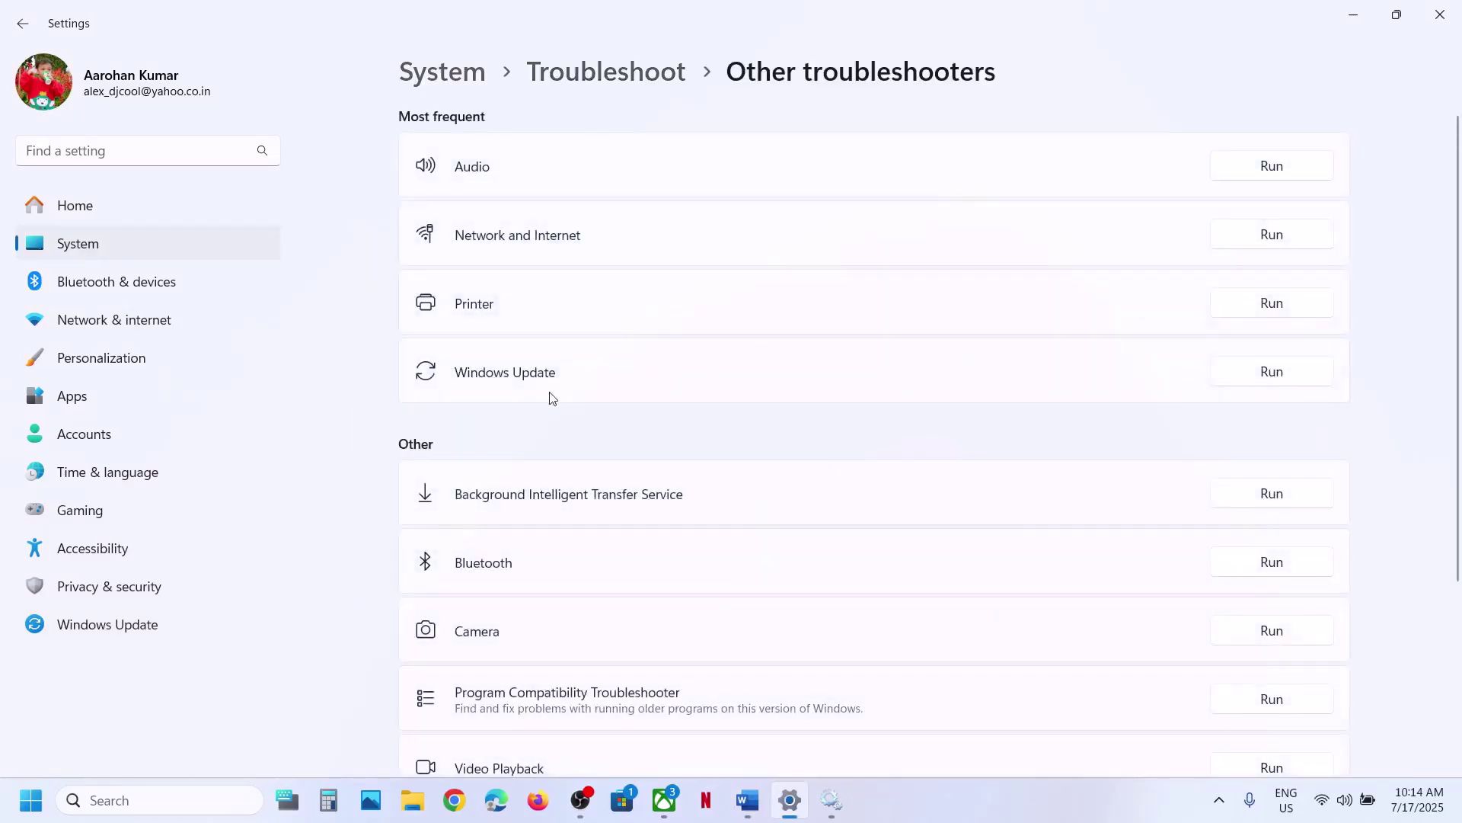
left_click(1251, 371)
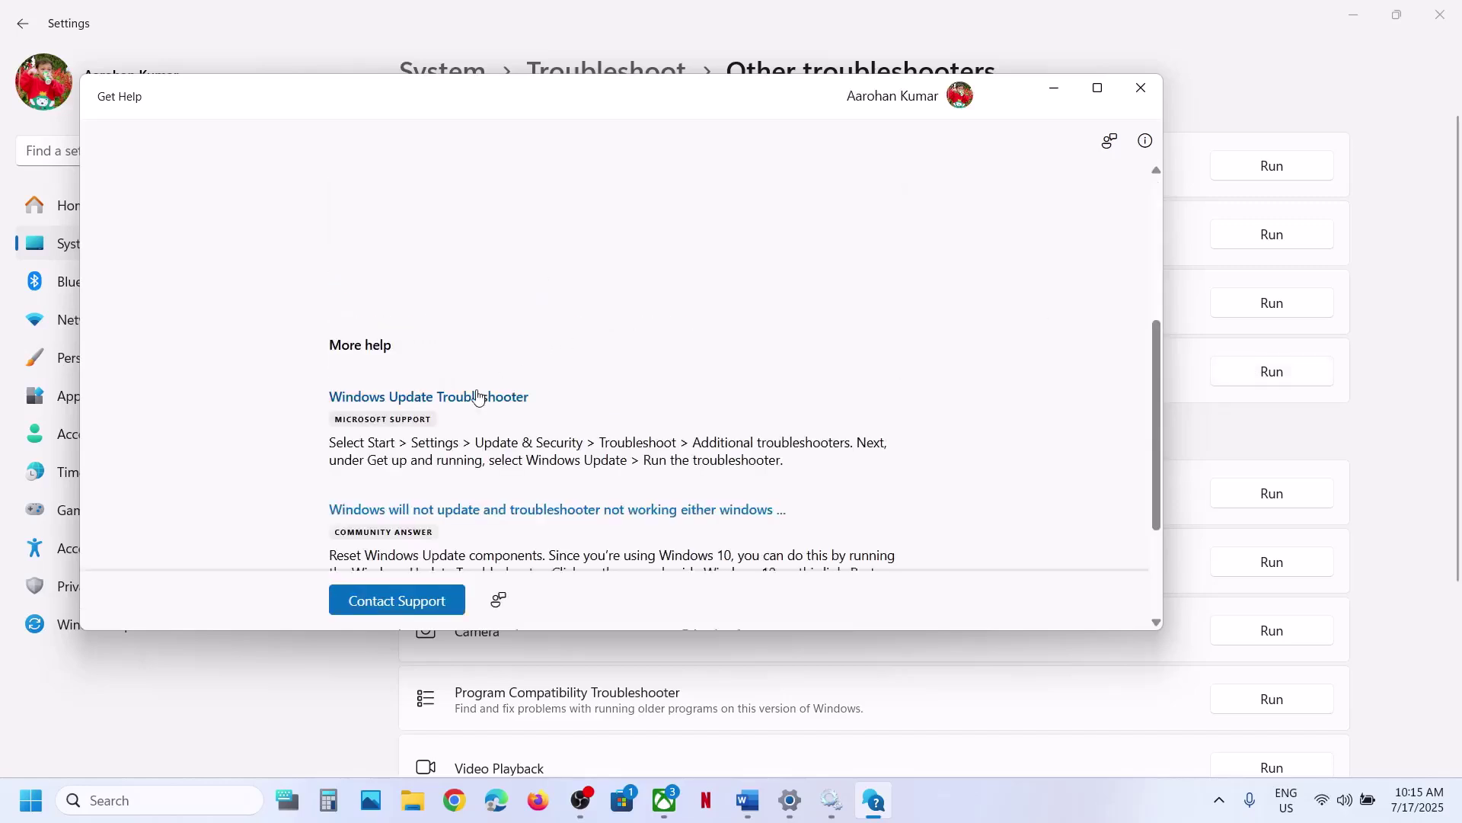
- Open the Windows Update Troubleshooter result and pick 'I can't download, install, or uninstall an update'
left_click(476, 396)
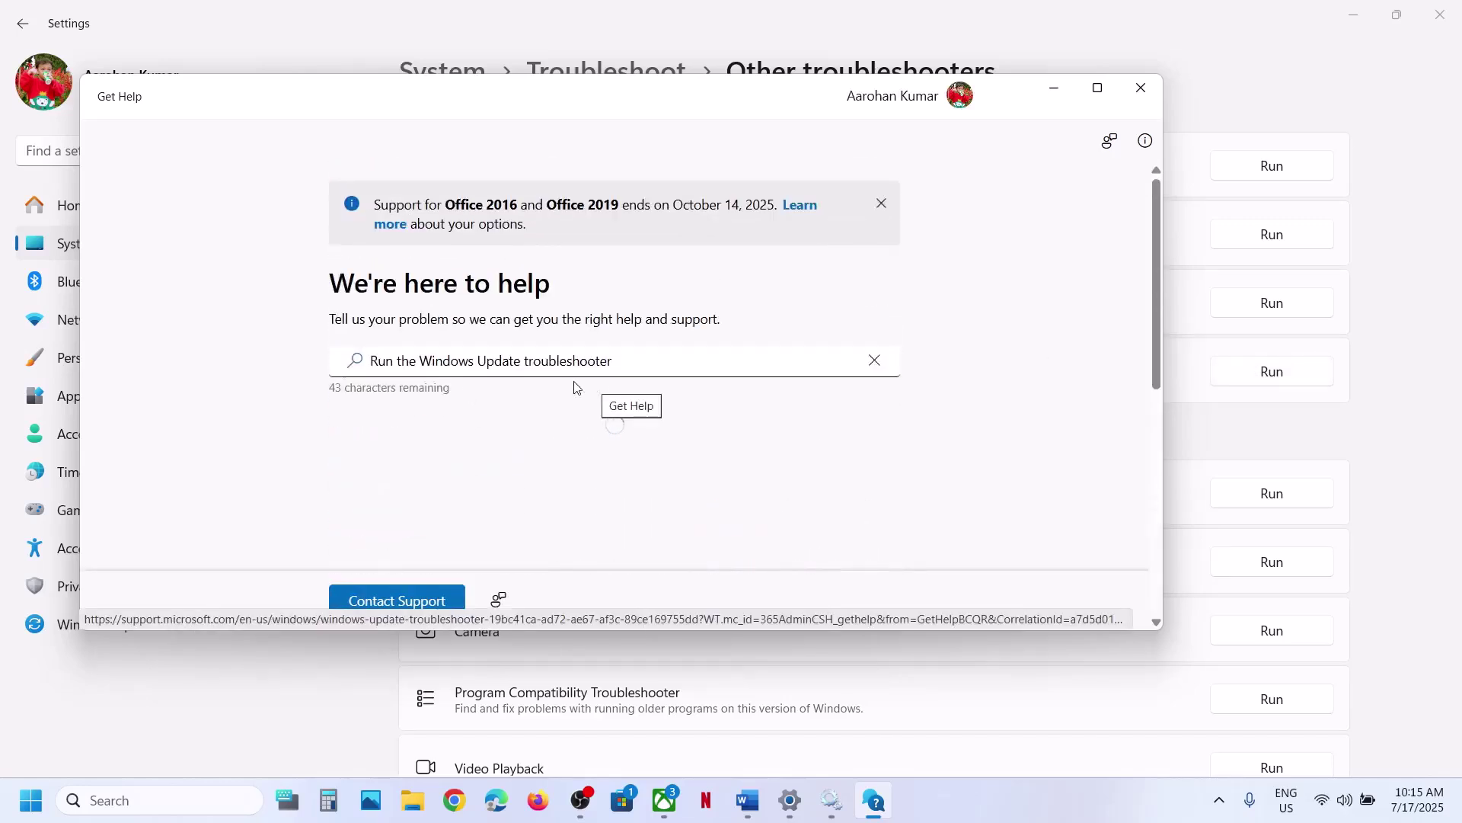
scroll(631, 402, "down", 3)
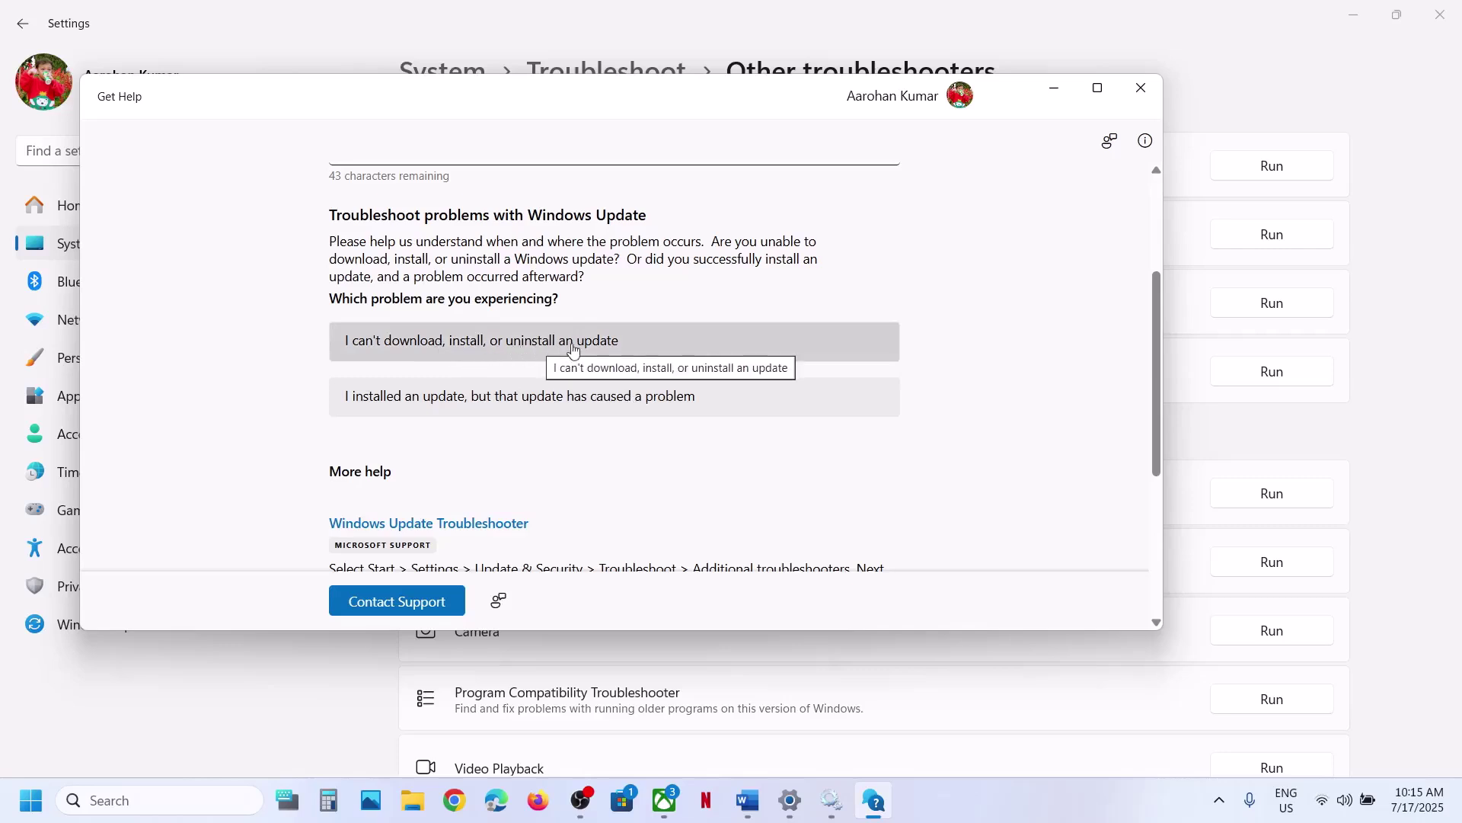
left_click(527, 347)
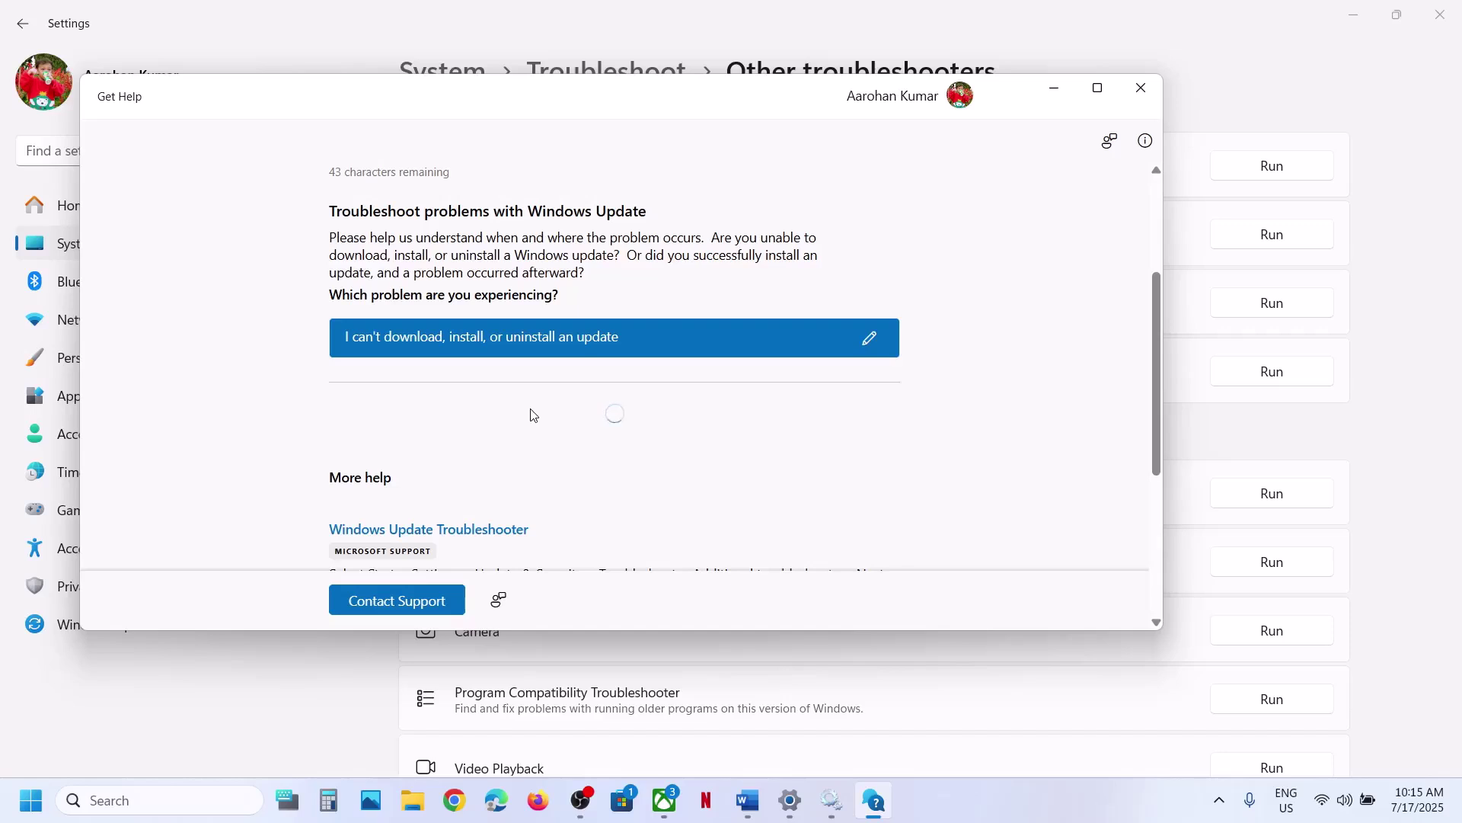
left_click(537, 349)
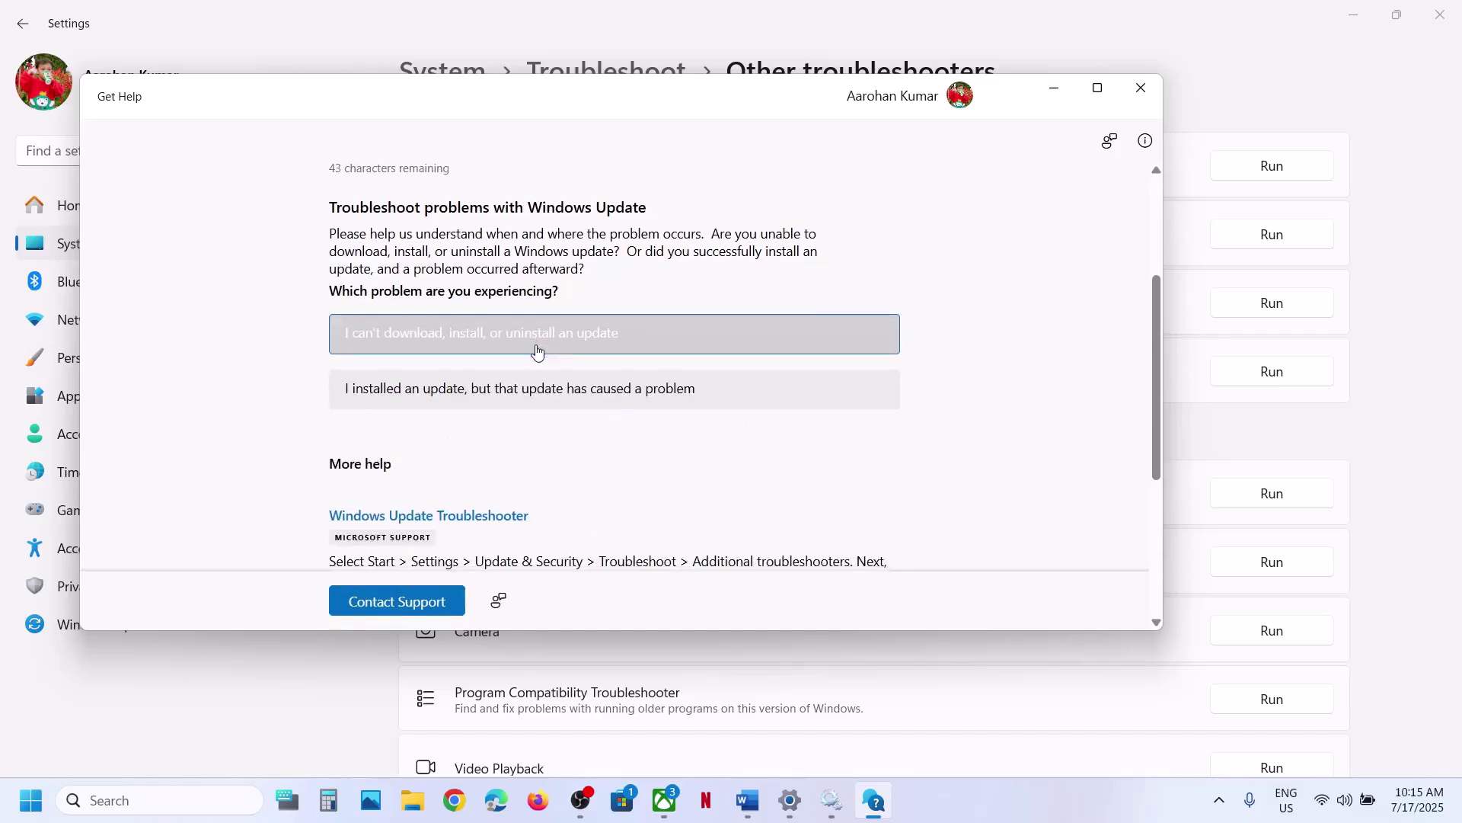
- Confirm the failing-update problem and allow the automated Windows Update diagnostic, which fails
left_click(537, 349)
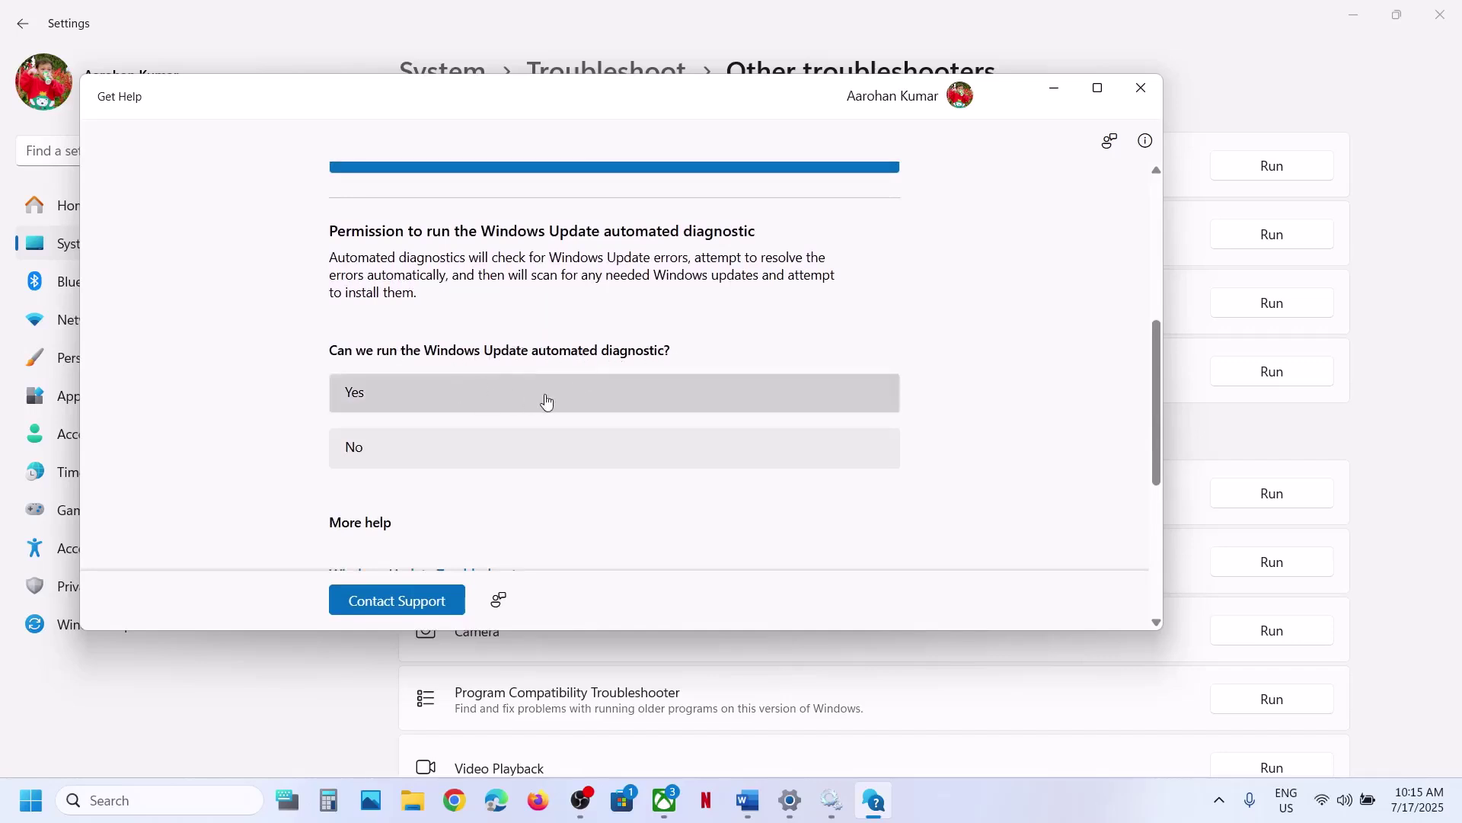
left_click(488, 399)
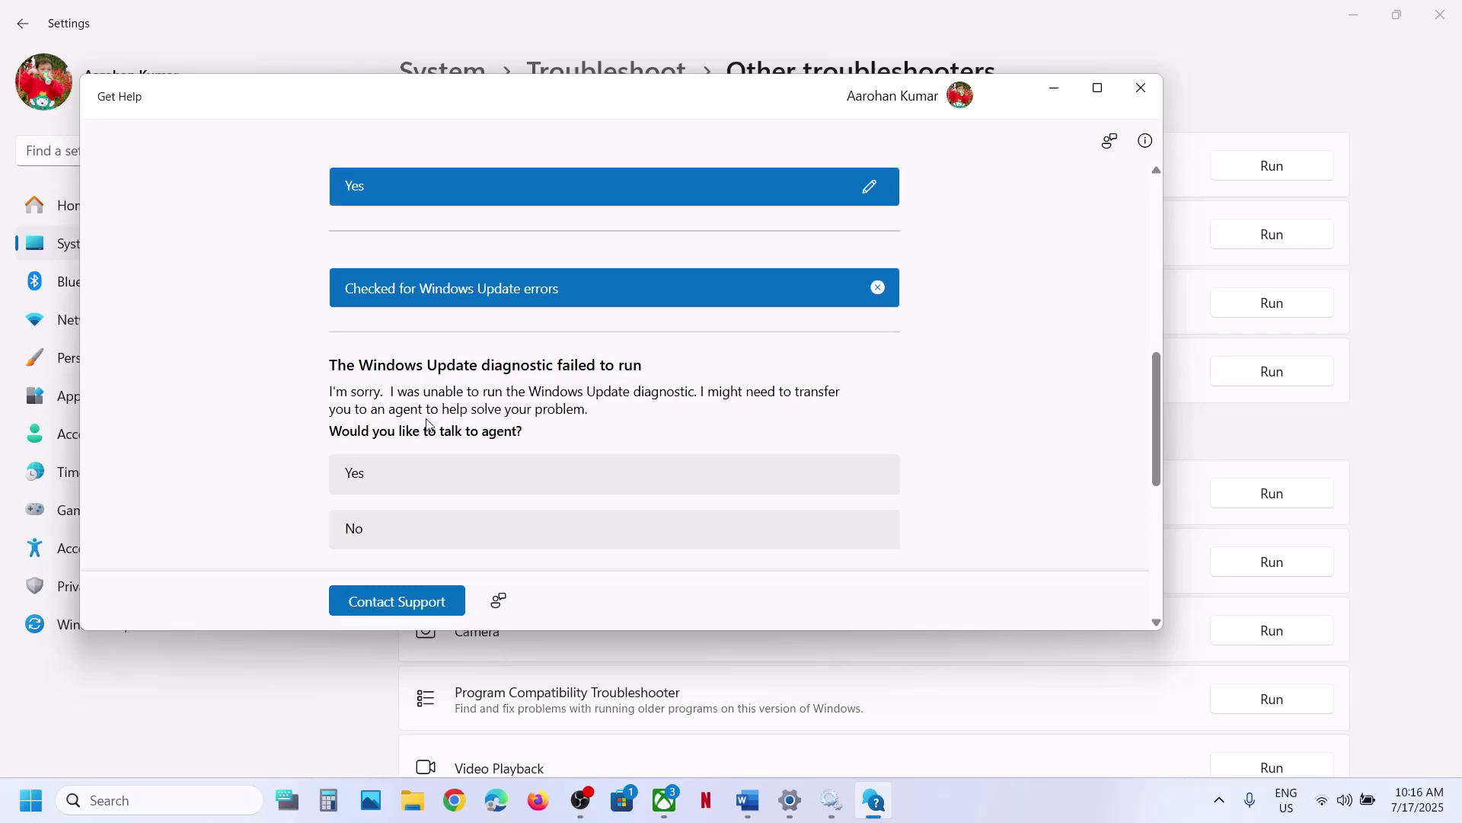
left_click_drag(351, 436, 519, 428)
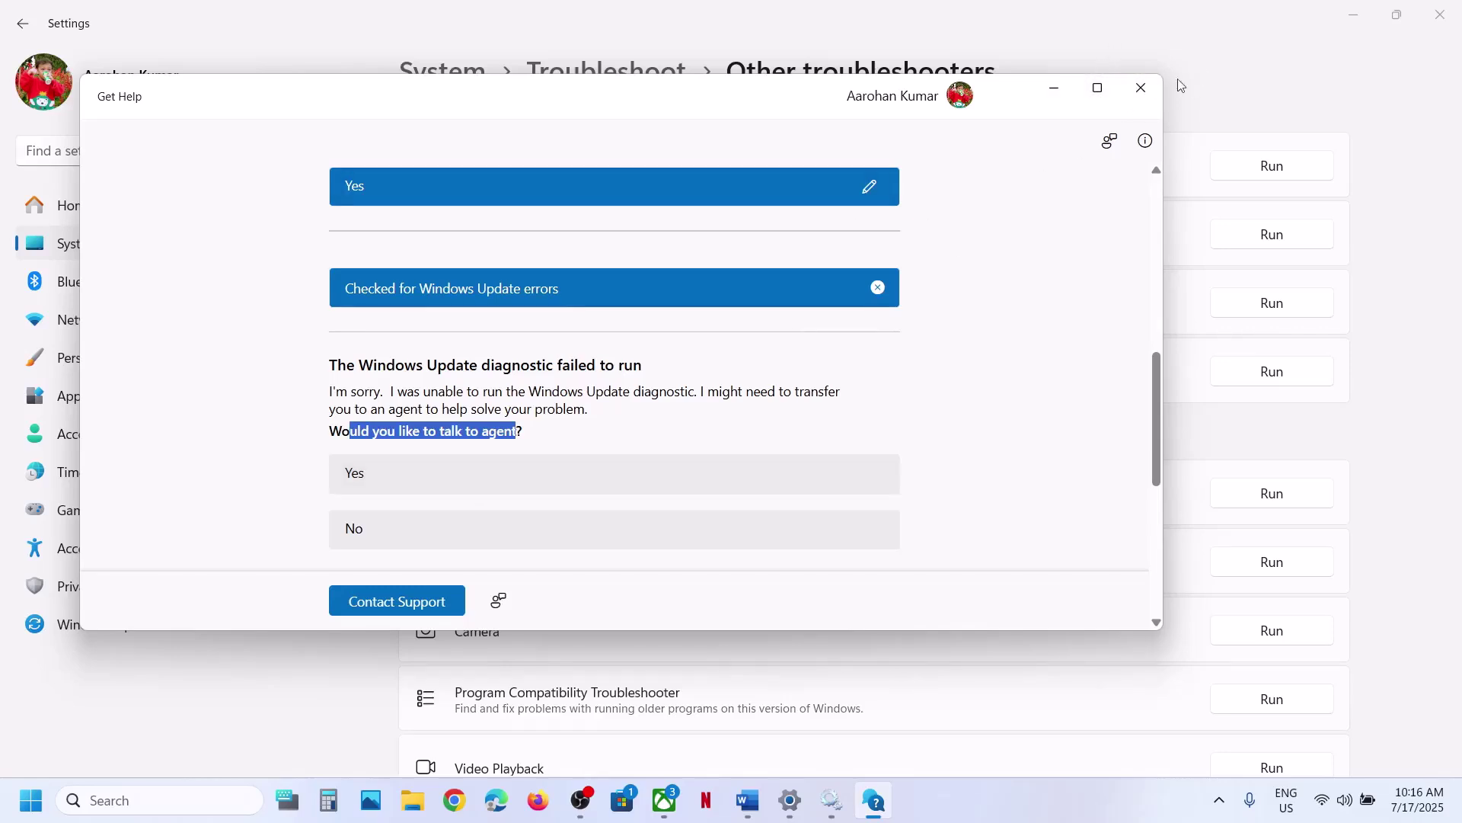
- Close Get Help and note the Step 4 service names in the Word repair steps
left_click(1141, 89)
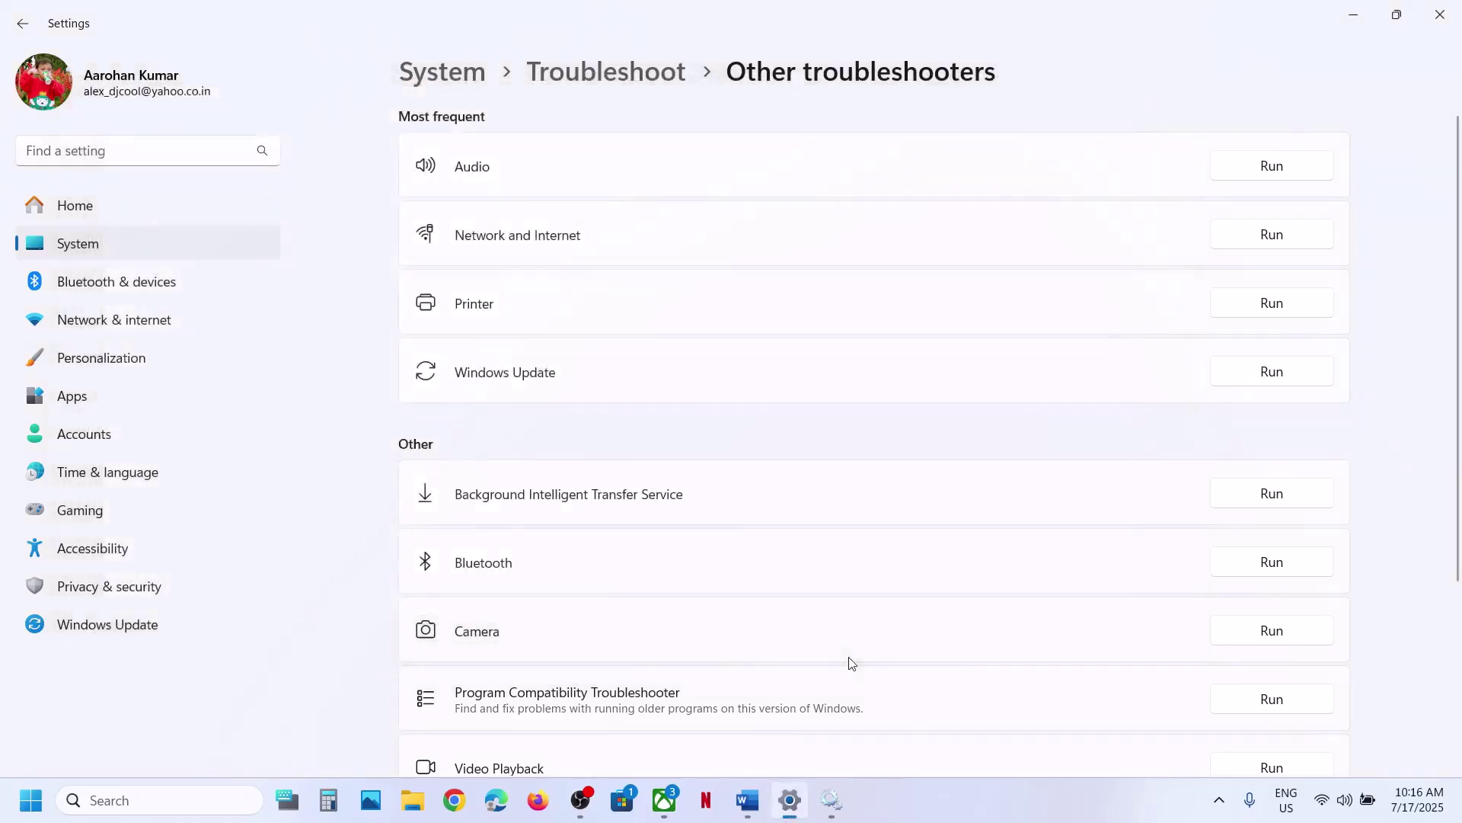
left_click(756, 794)
scroll(439, 545, "down", 5)
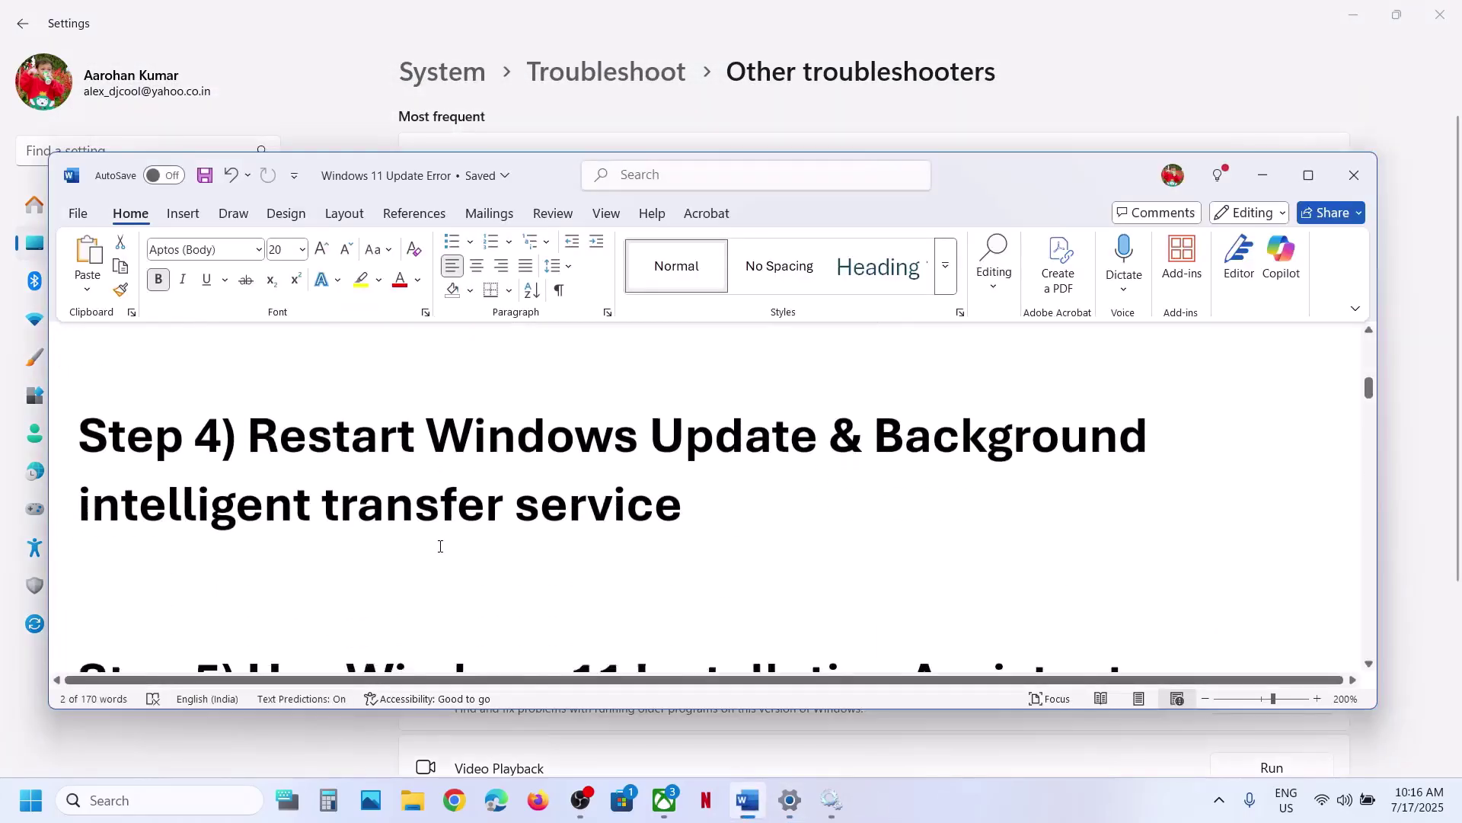
scroll(429, 490, "up", 1)
left_click_drag(429, 491, 665, 570)
left_click(333, 89)
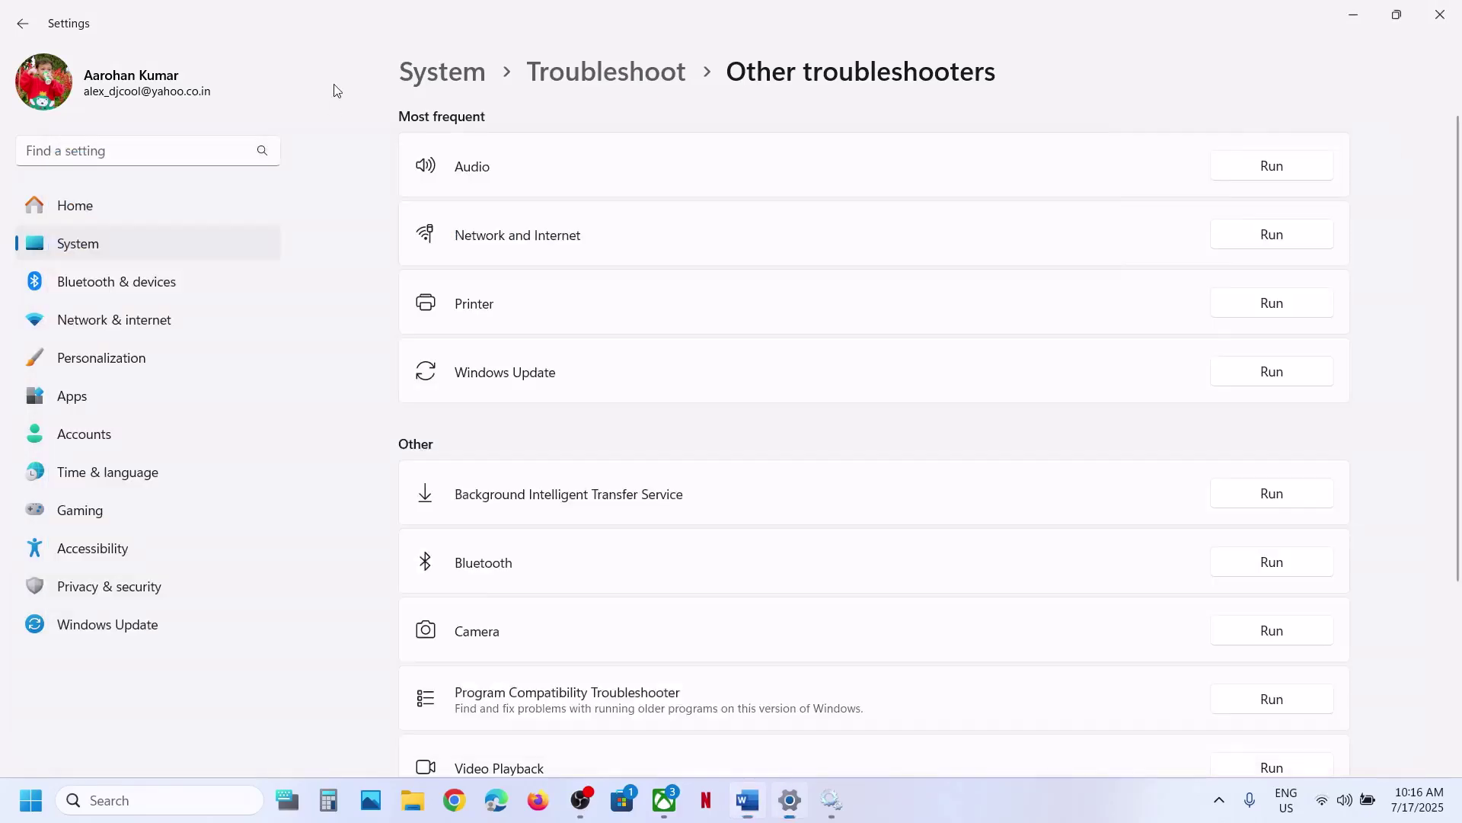
- In Services, set Windows Update to Automatic startup and restart it
left_click(96, 799)
type("s")
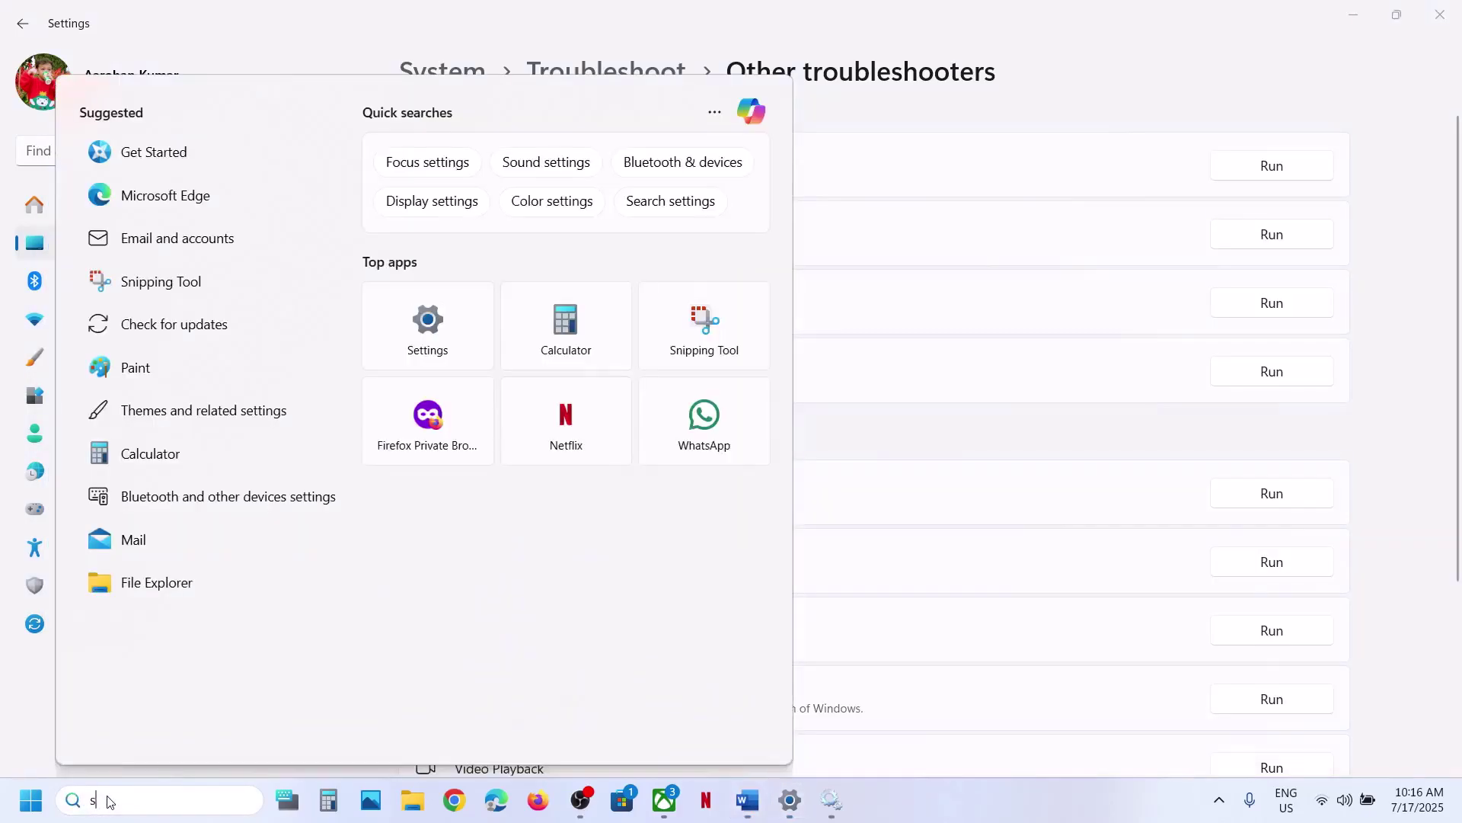
type("ervices")
key("Return")
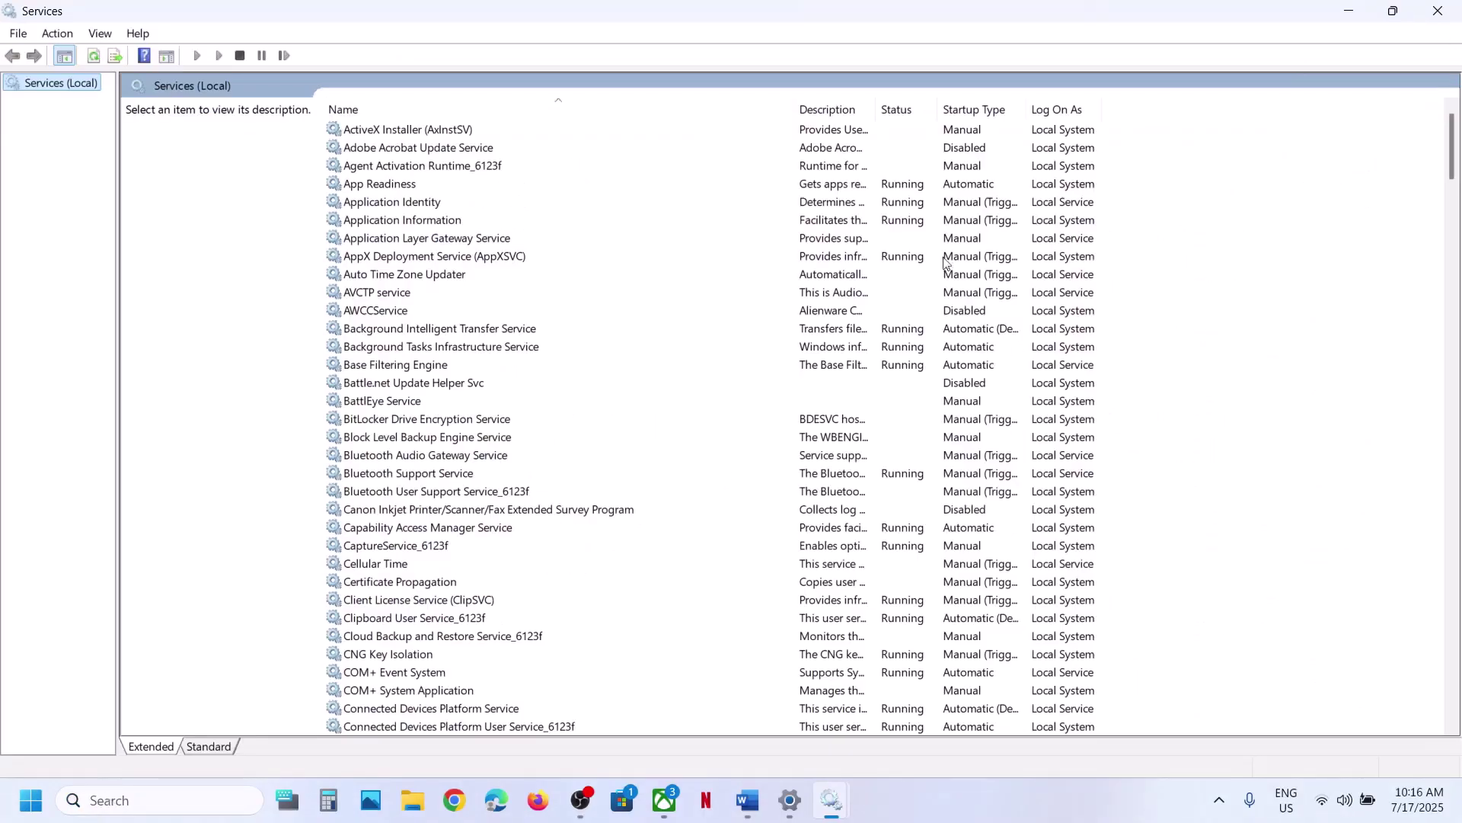
left_click(543, 478)
key("w")
scroll(545, 478, "down", 8)
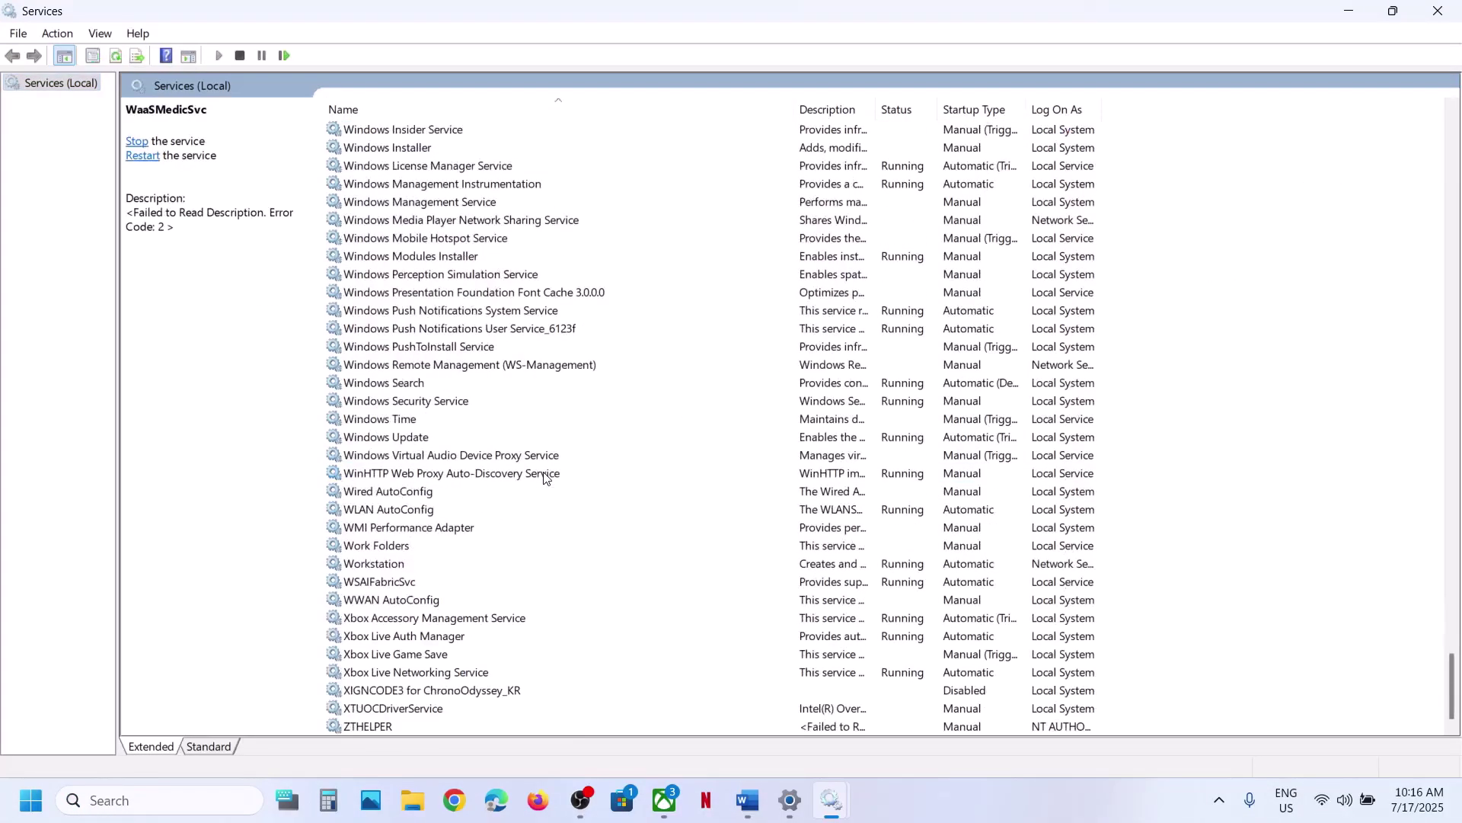
left_click(396, 441)
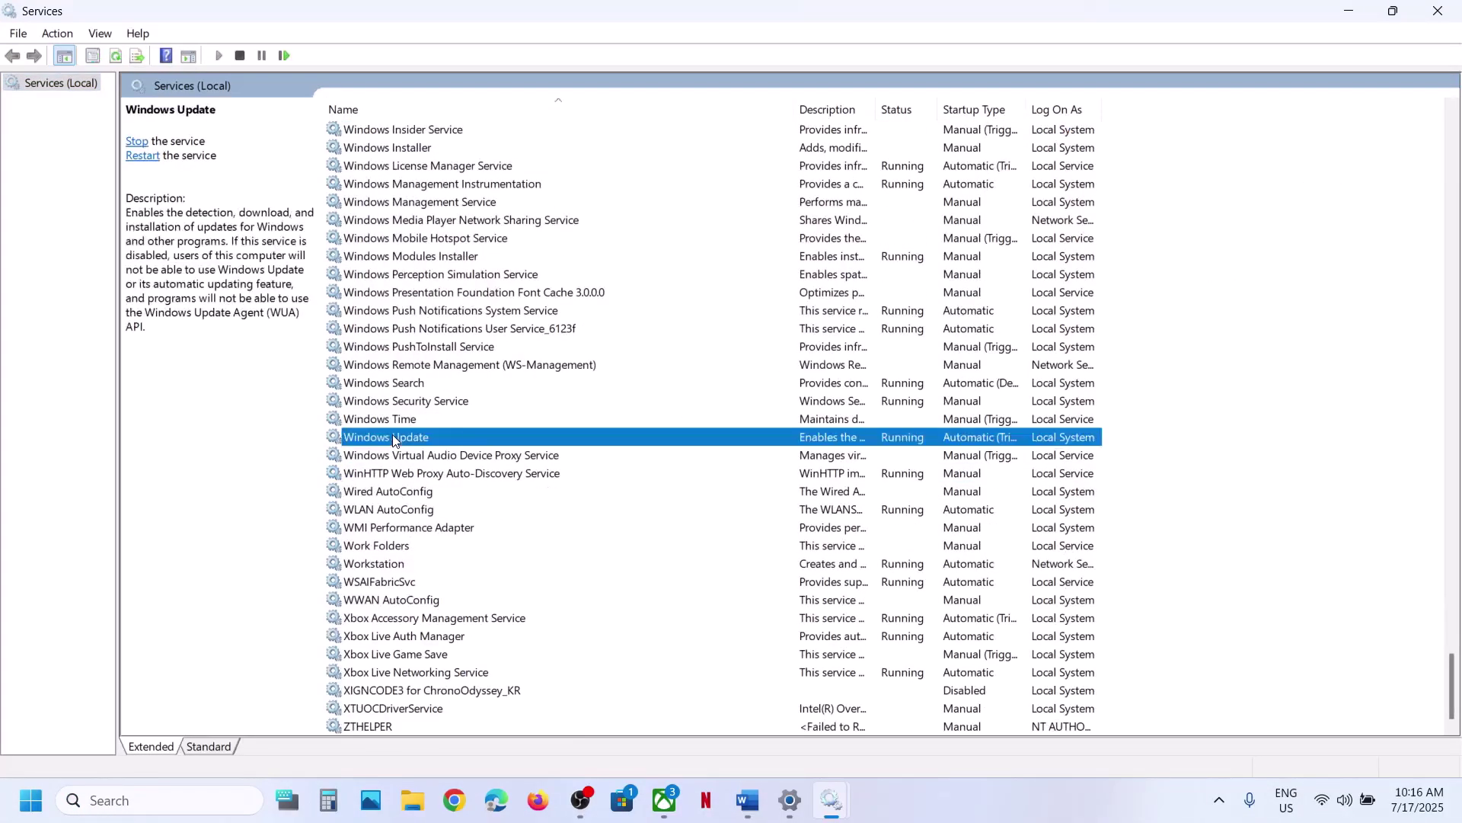
double_click(551, 444)
left_click(745, 380)
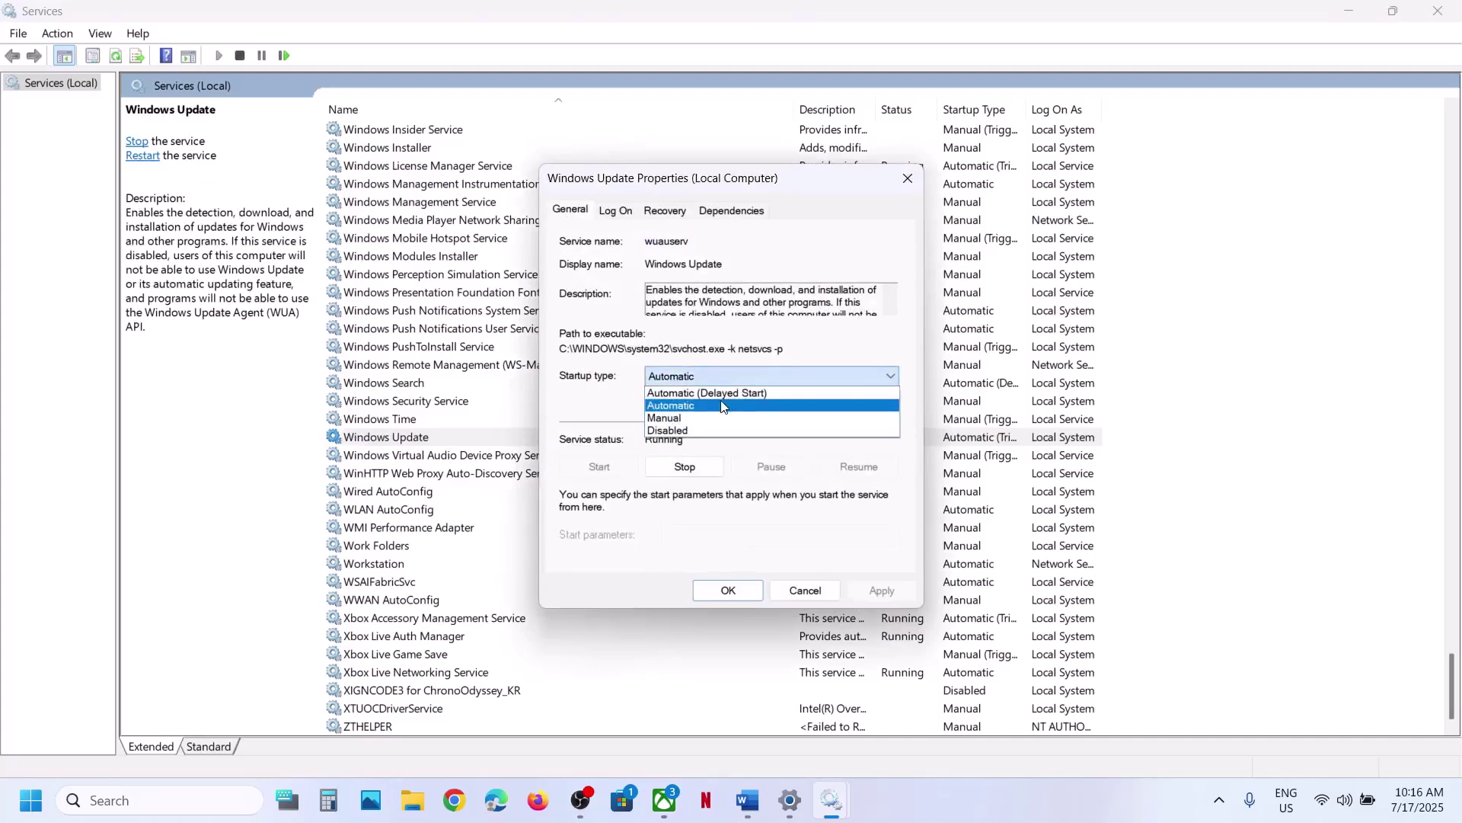
left_click(718, 407)
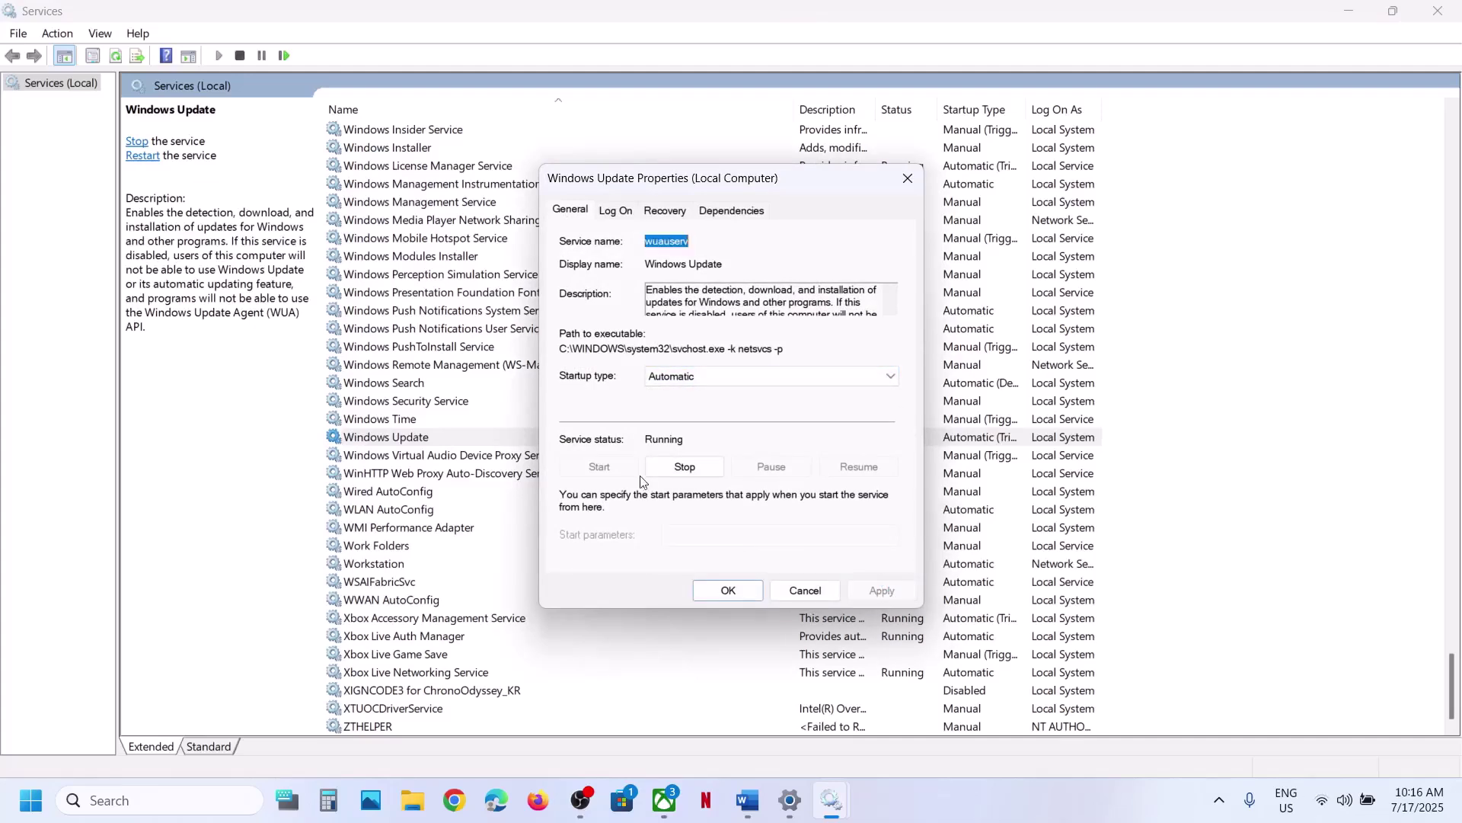
left_click(720, 591)
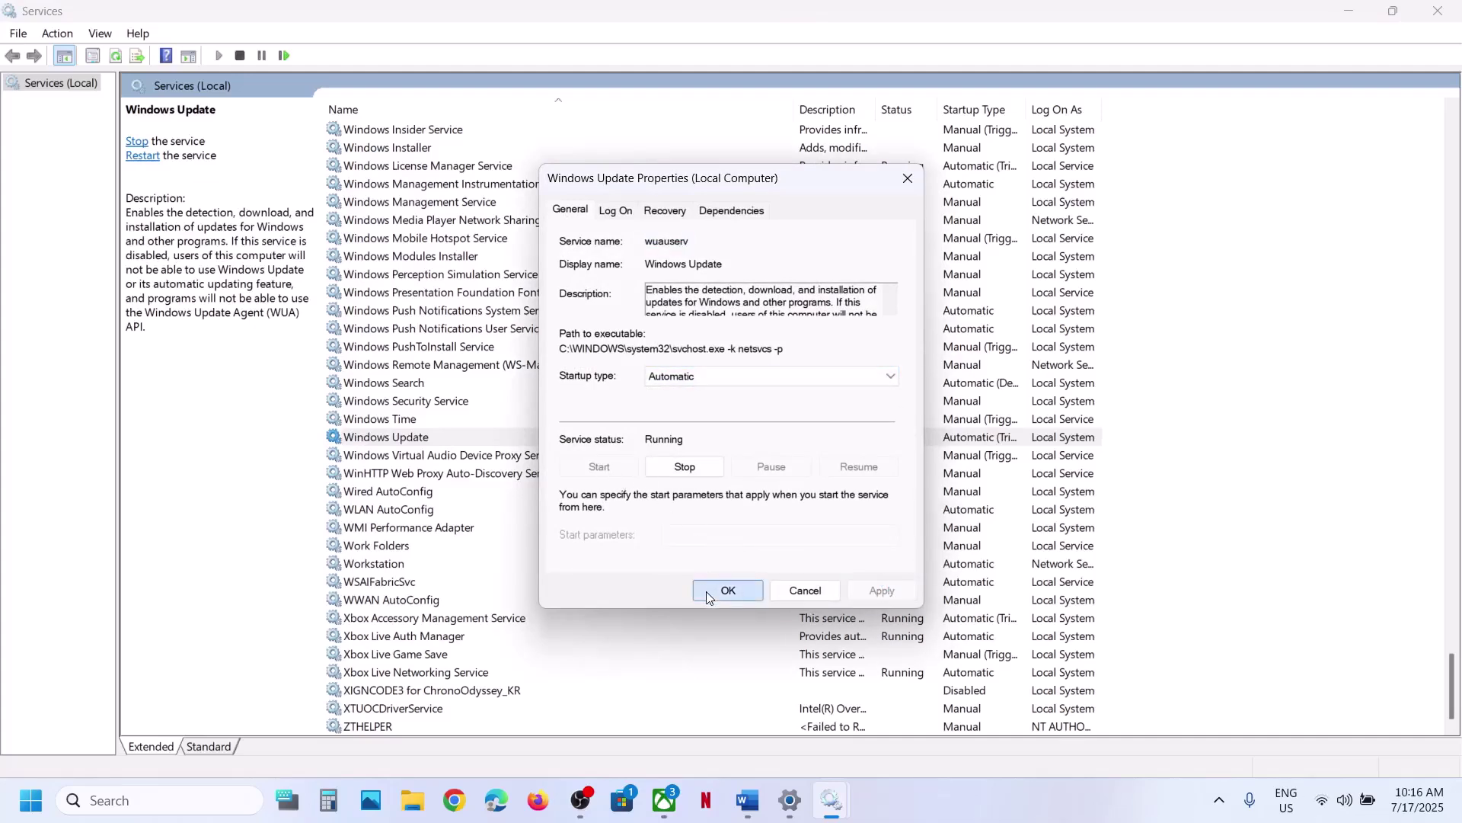
right_click(416, 440)
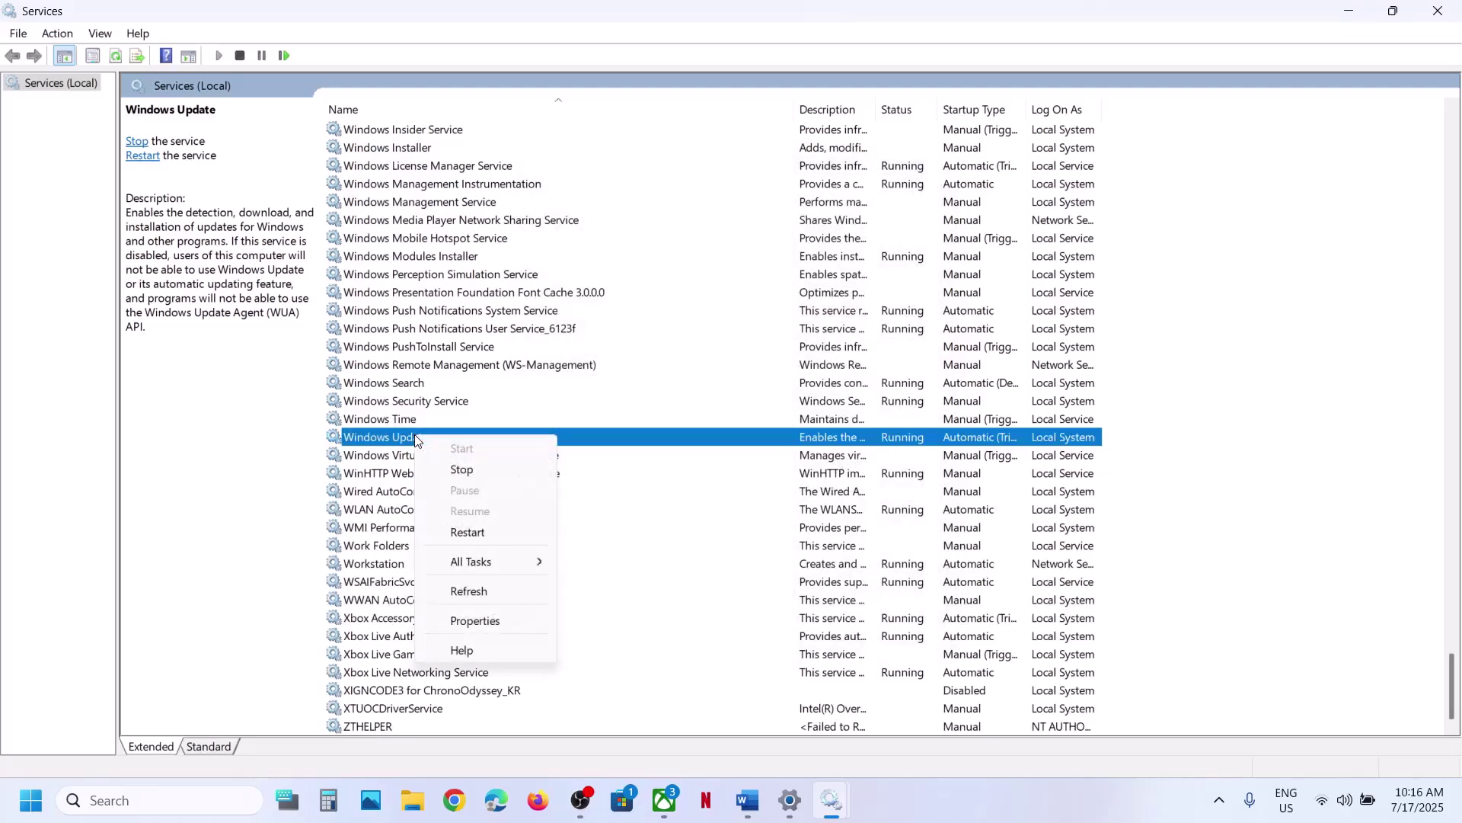
left_click(466, 533)
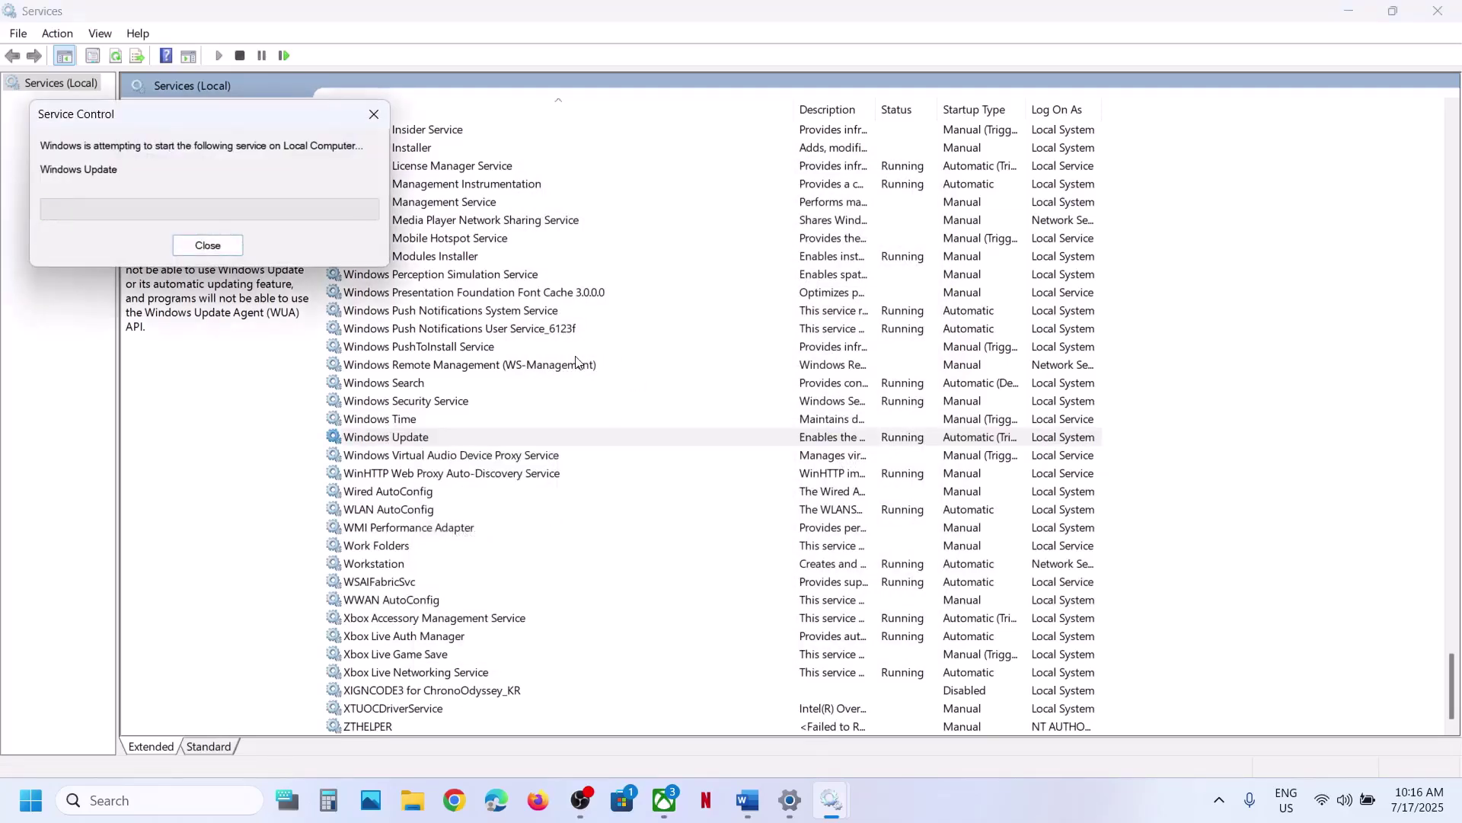
- Set Background Intelligent Transfer Service to Automatic, restart it, and leave Services
left_click(535, 371)
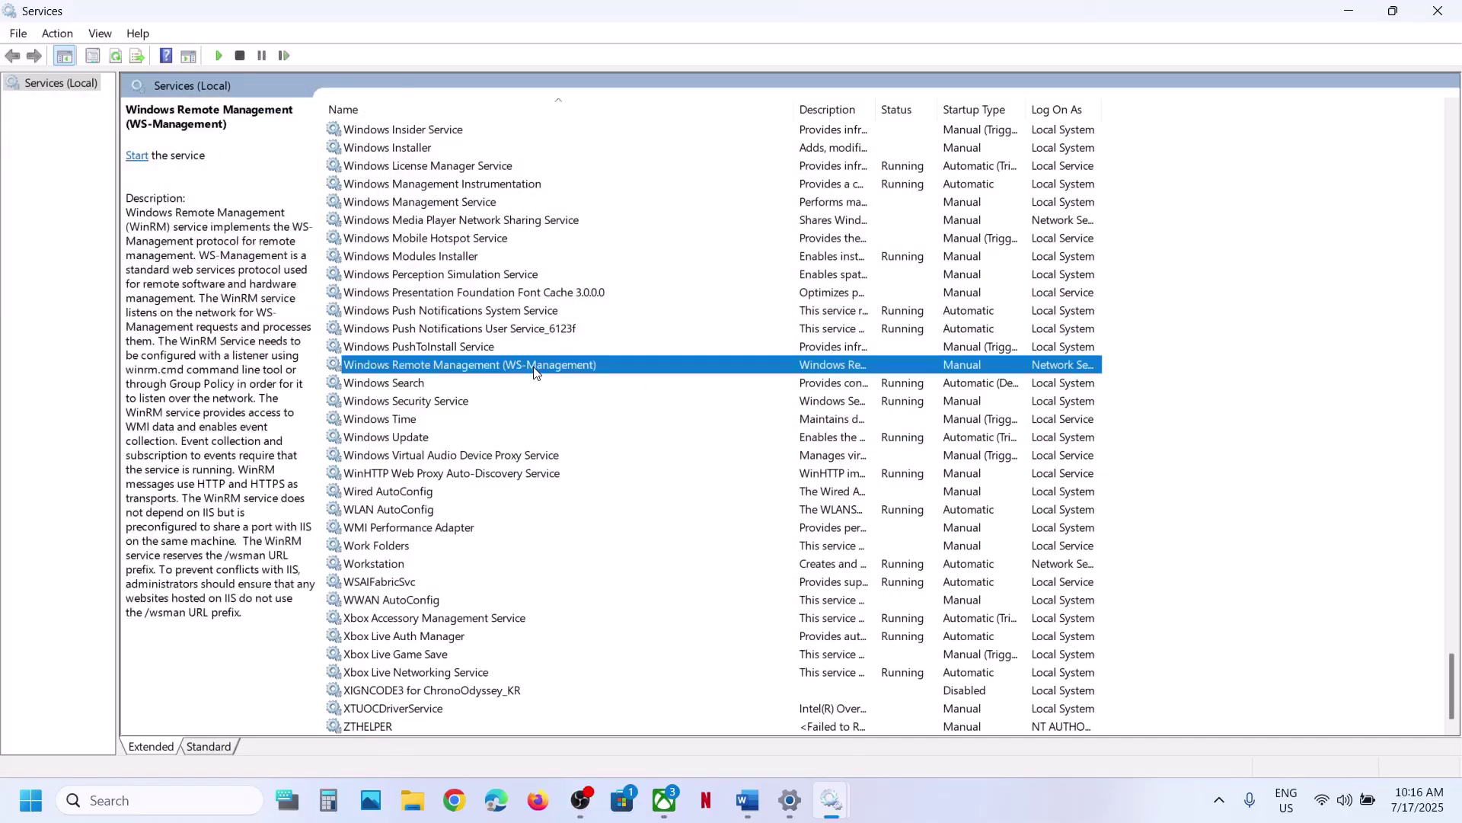
key("b")
scroll(535, 372, "up", 4)
double_click(585, 339)
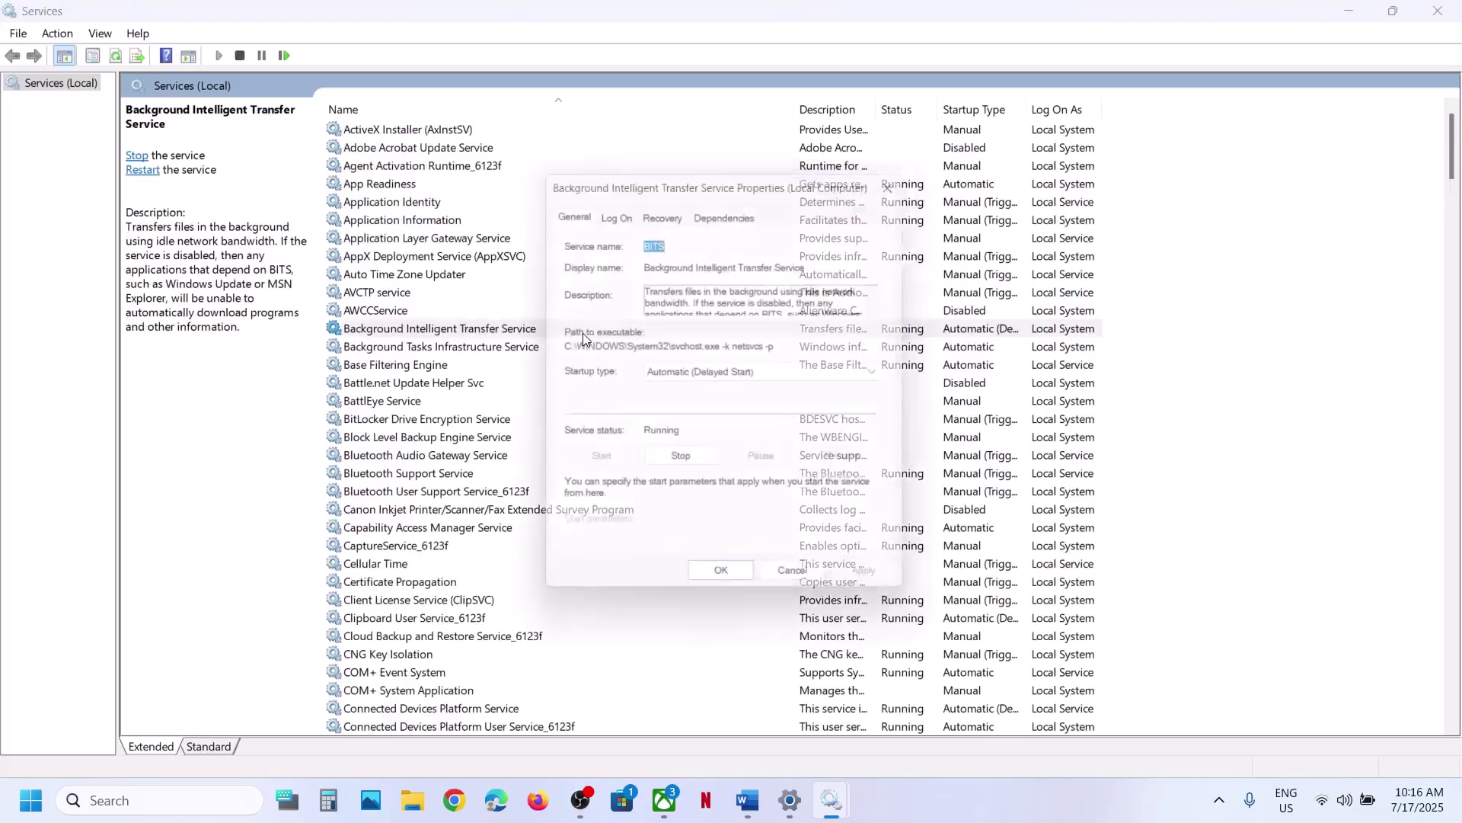
left_click(690, 376)
left_click(692, 410)
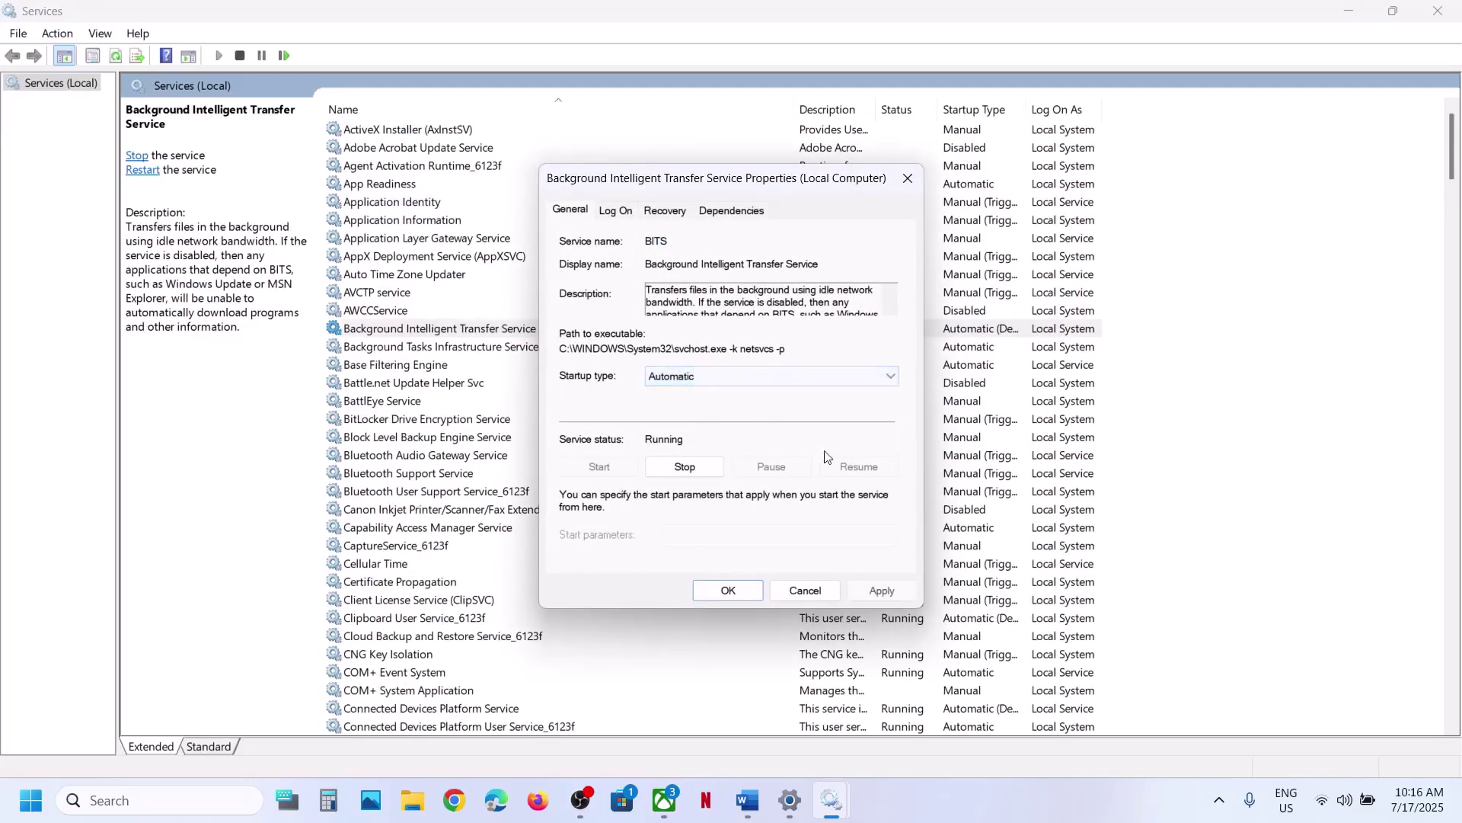
left_click(879, 591)
left_click(716, 589)
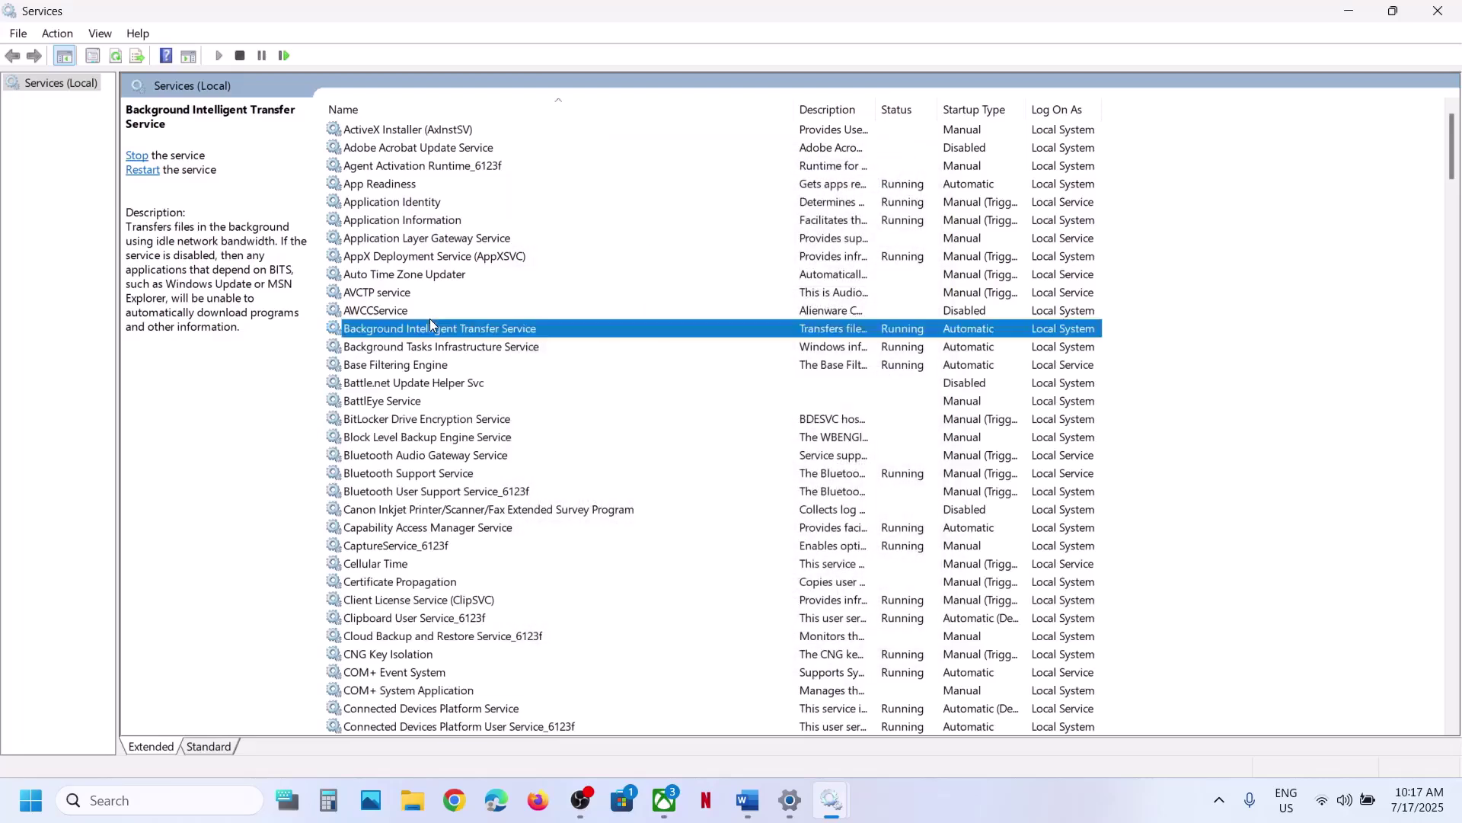
right_click(429, 318)
left_click(418, 334)
right_click(415, 333)
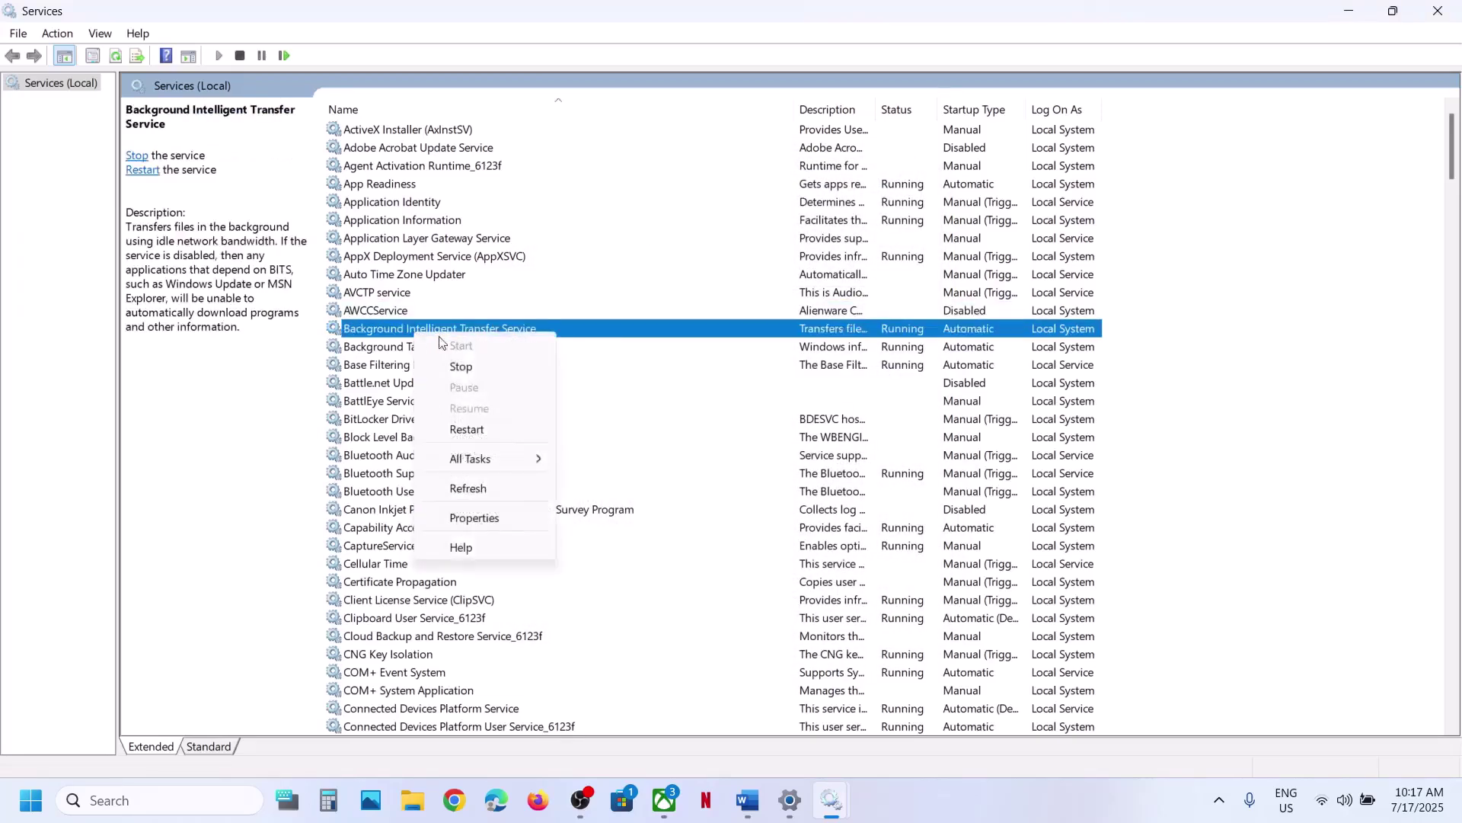
left_click(482, 430)
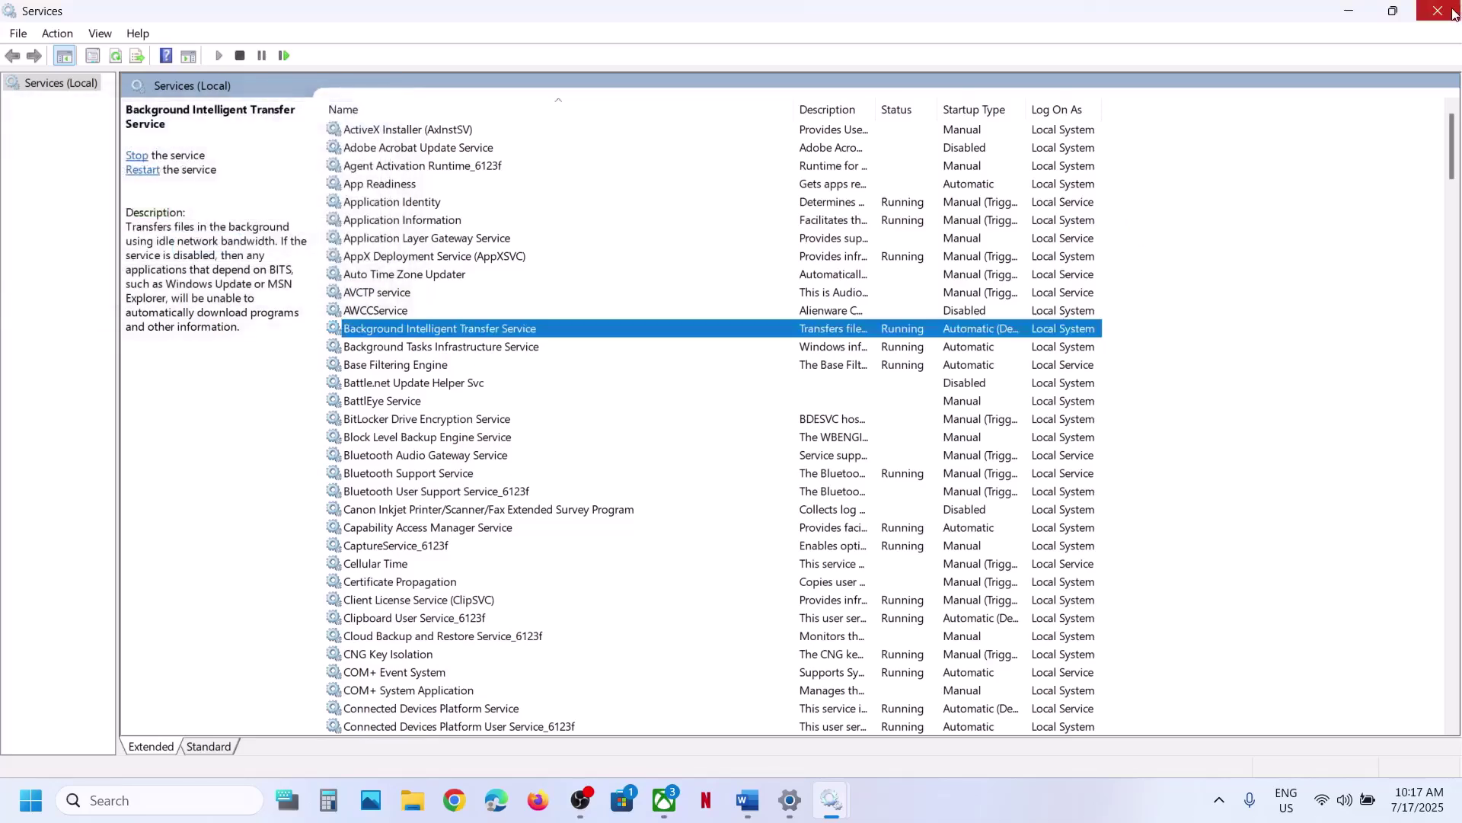
key("alt+Tab")
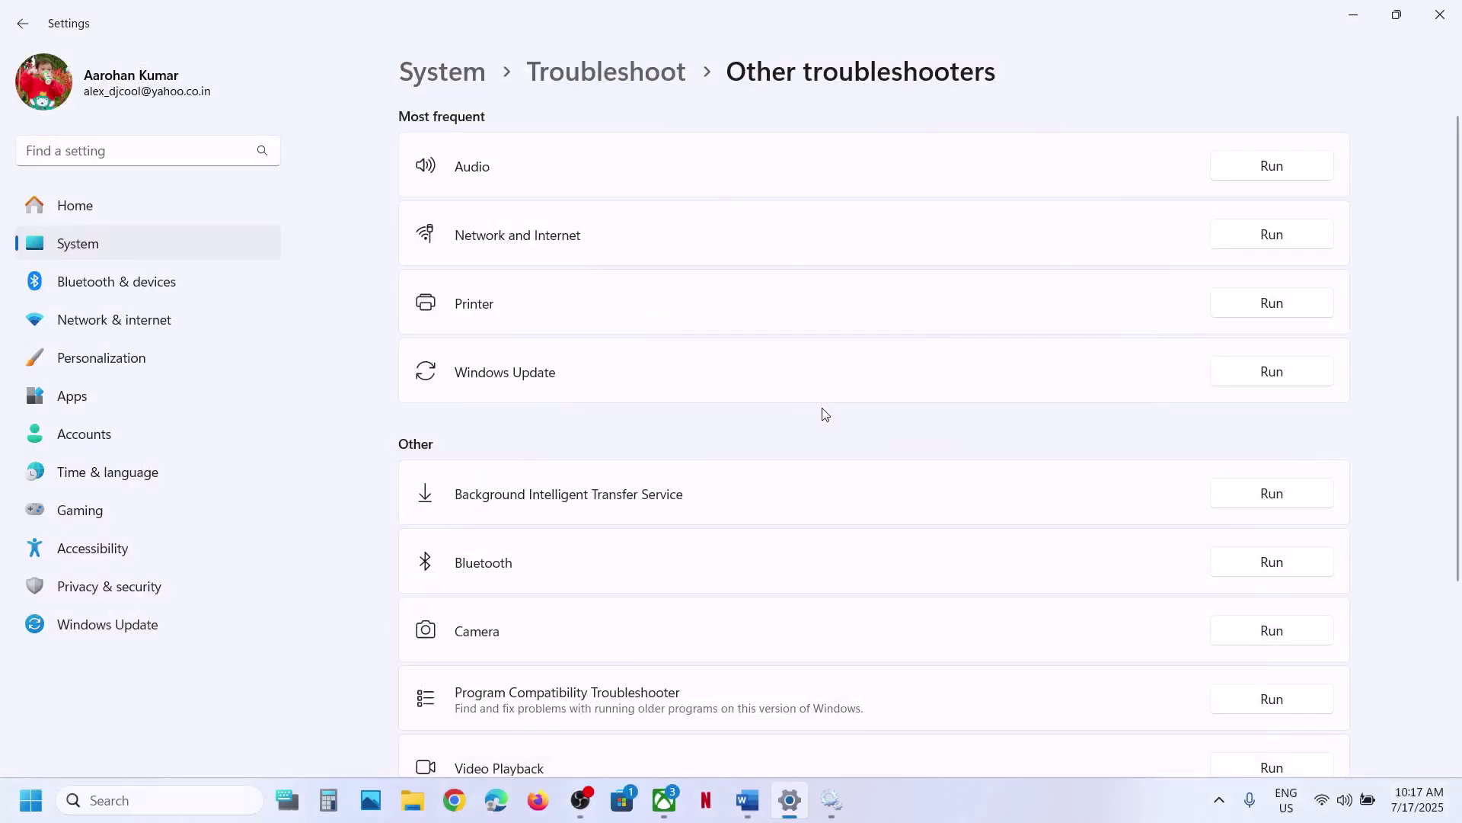
- Copy the Windows 11 download link from the notes and open it in Chrome
left_click(214, 623)
left_click(748, 800)
scroll(565, 581, "down", 3)
scroll(564, 580, "down", 2)
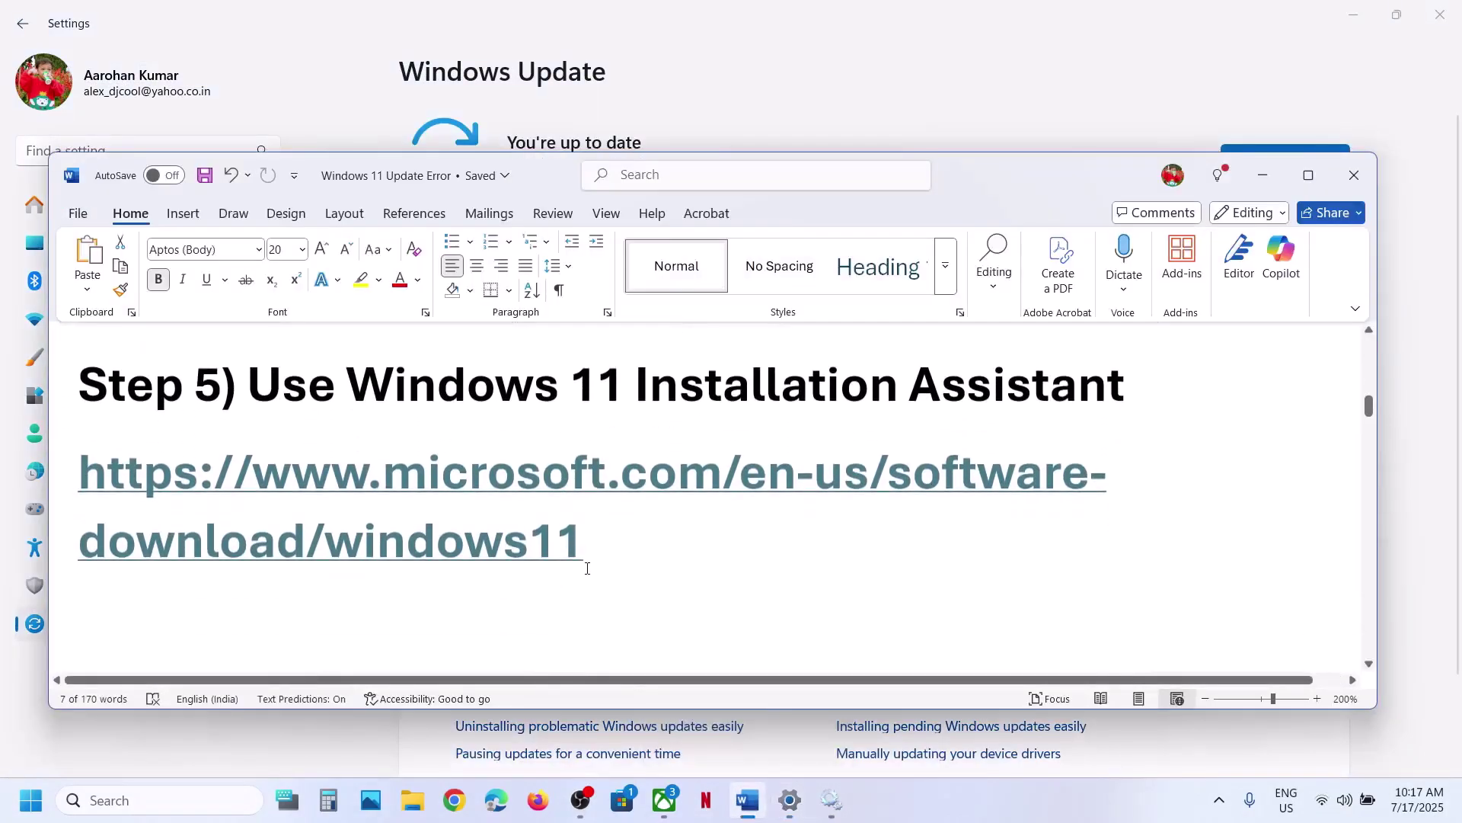
left_click_drag(620, 526, 80, 466)
key("ctrl+c")
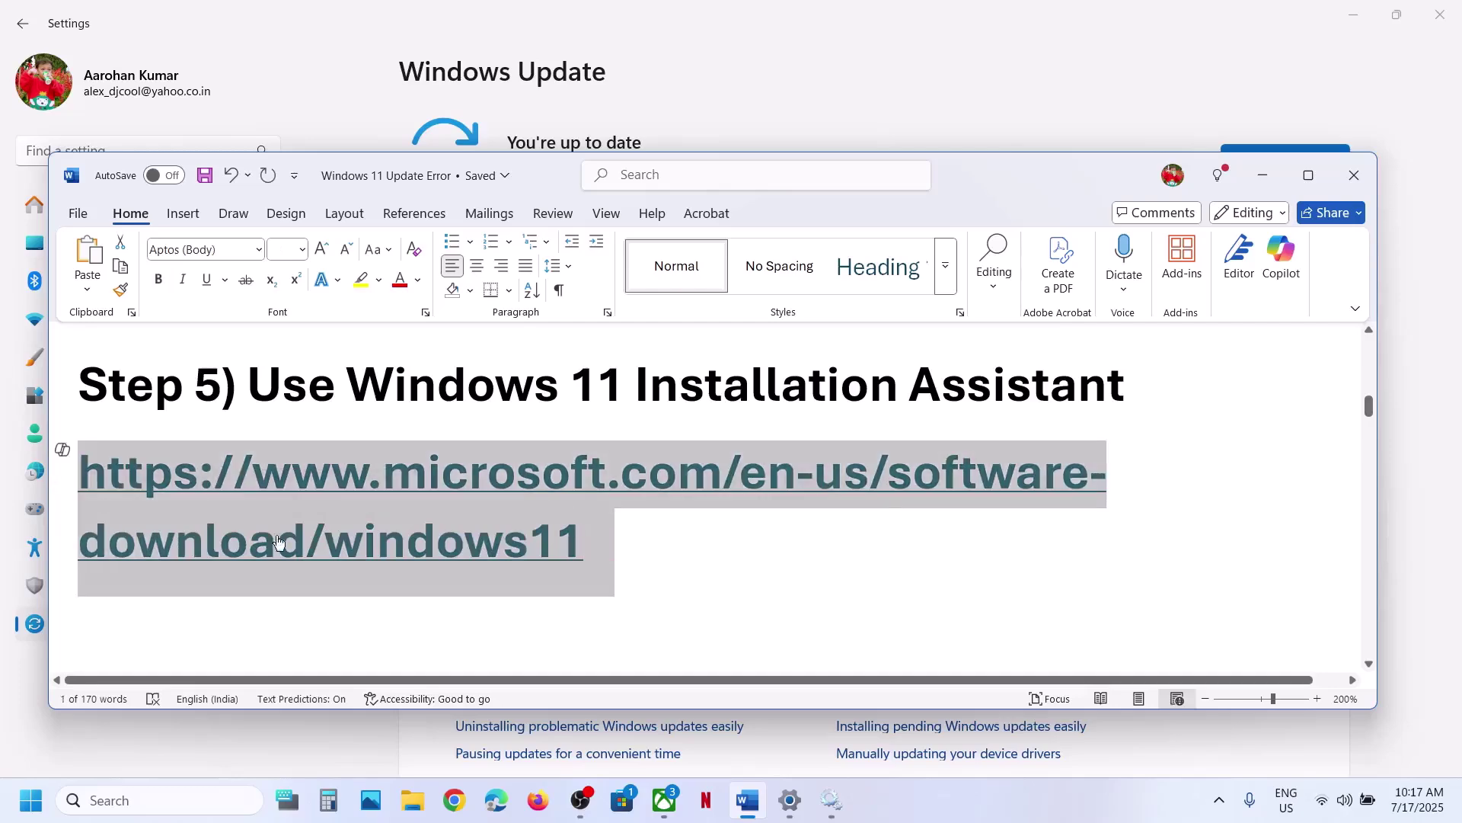
left_click(440, 805)
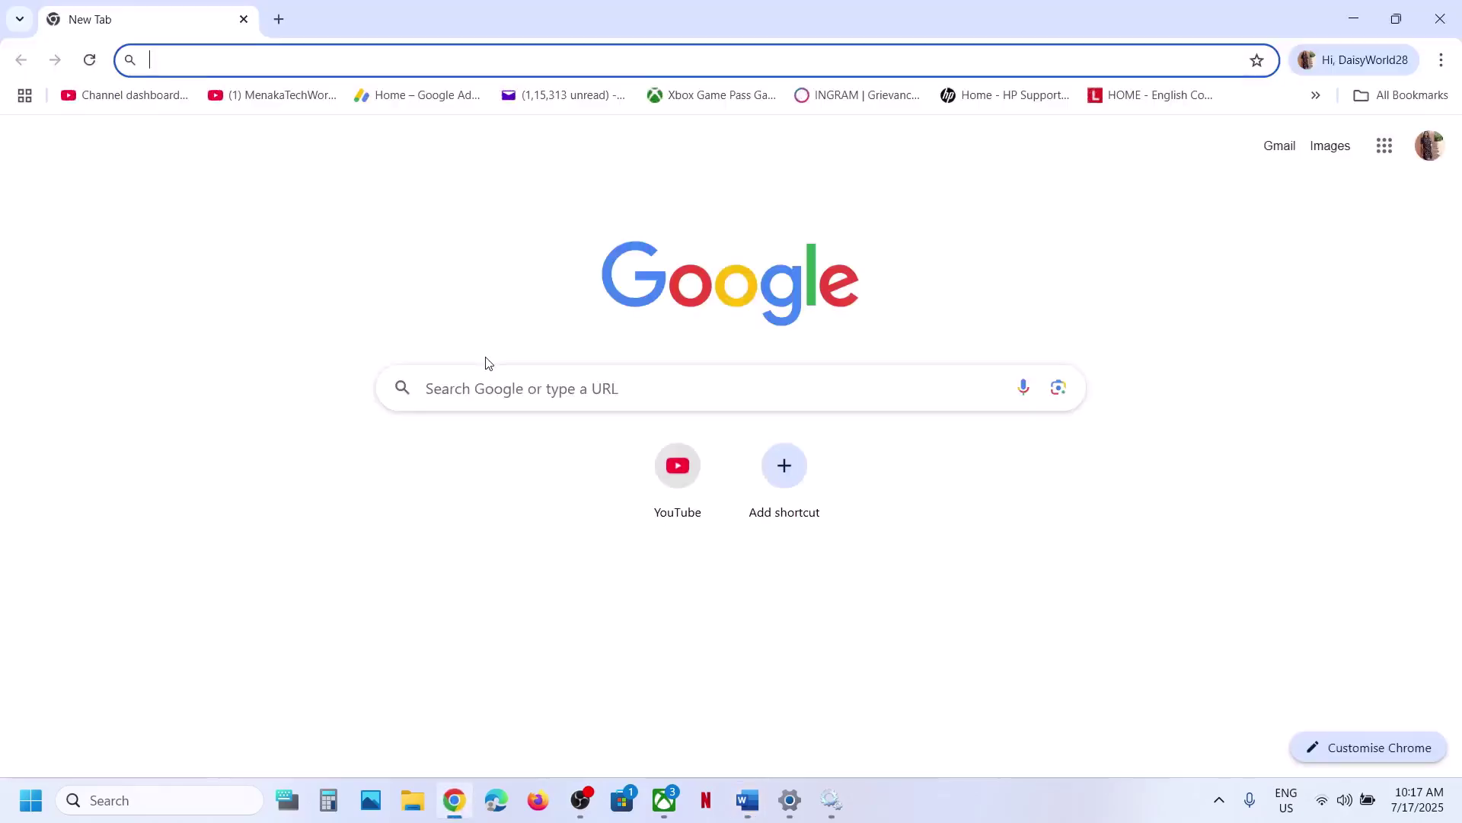
key("ctrl+v")
key("Return")
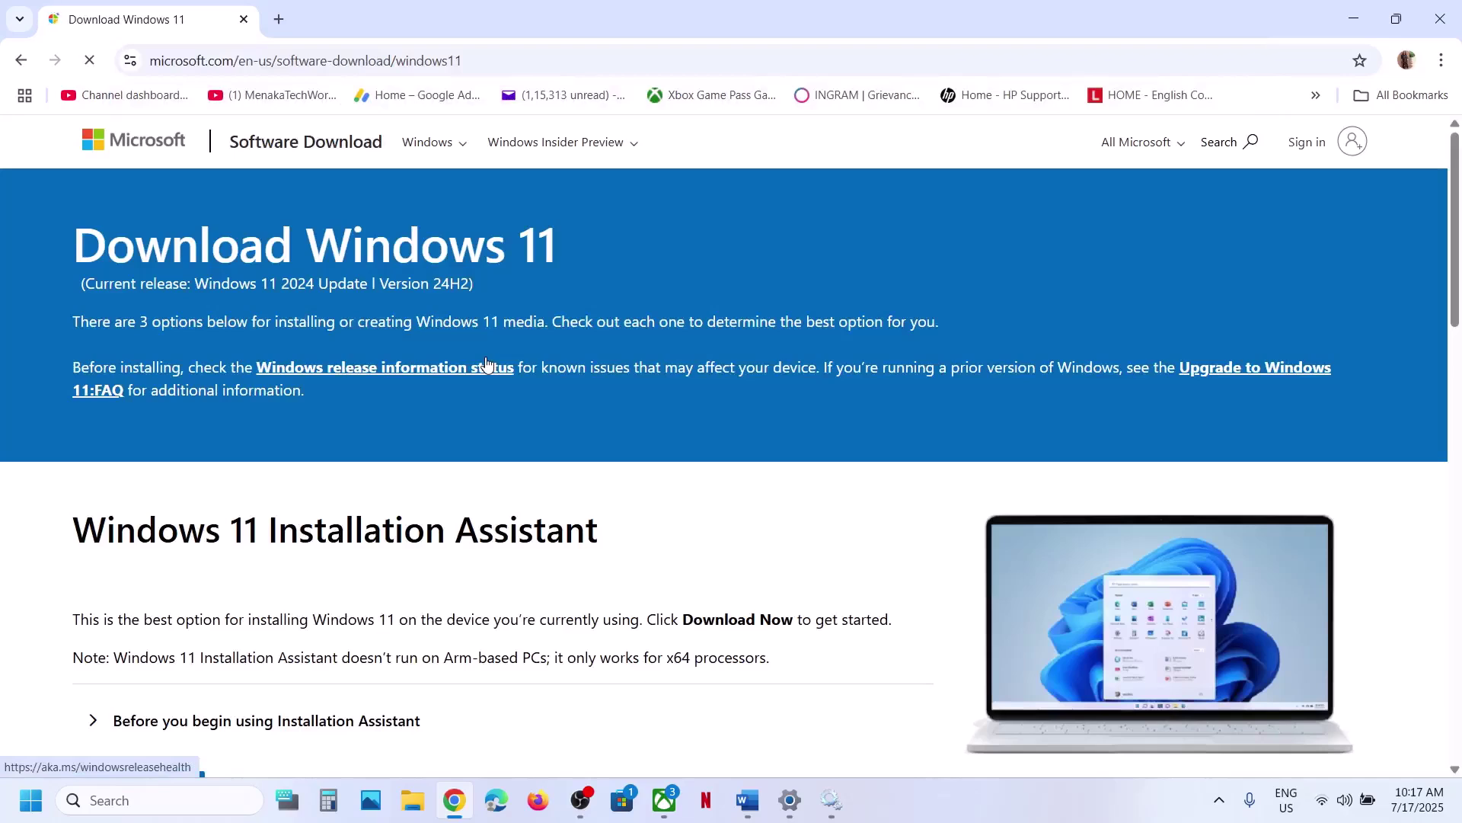
- Download and run the Installation Assistant, which reports Windows 11 is already current
scroll(486, 364, "down", 2)
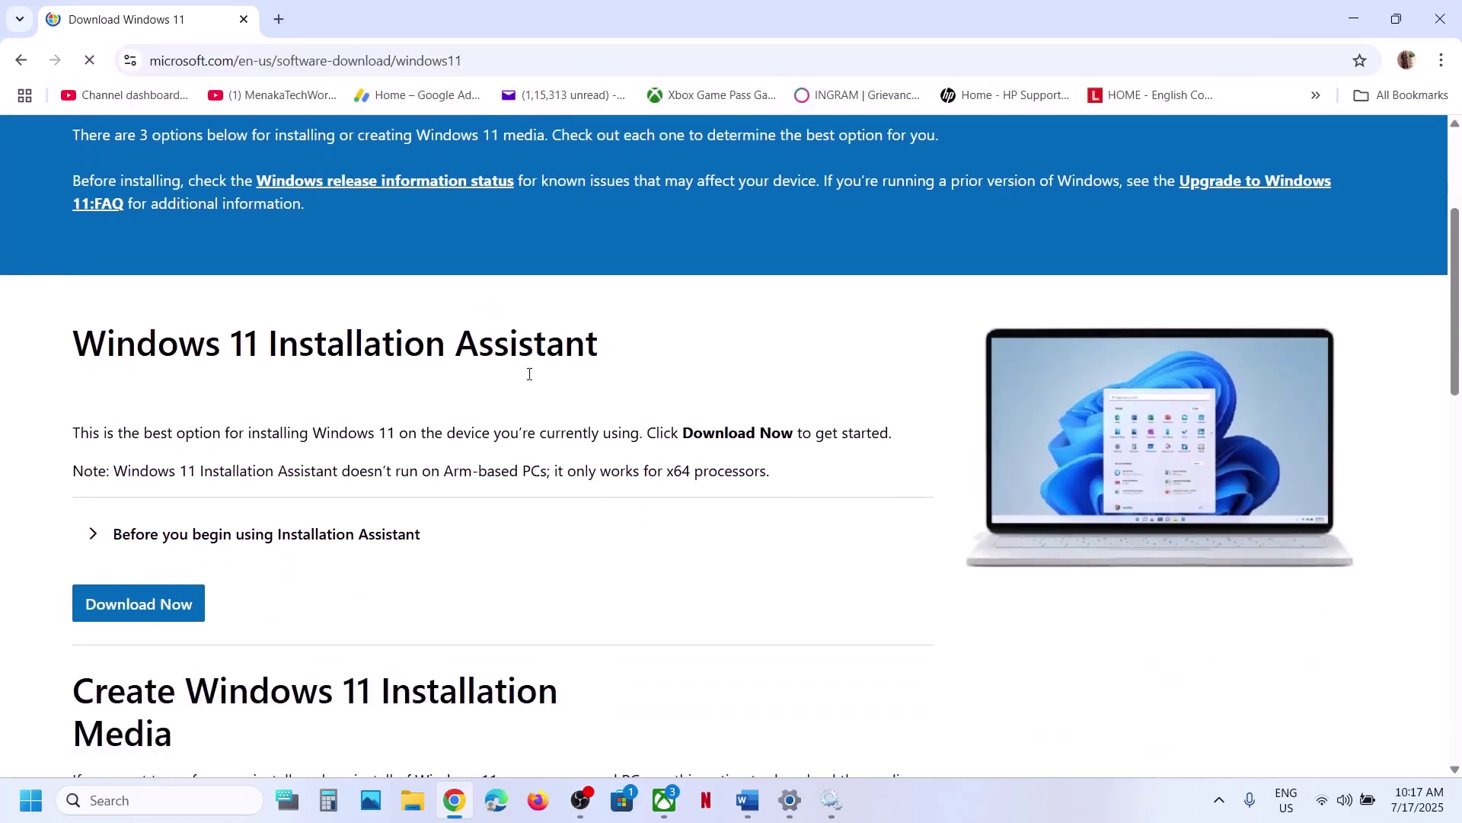
left_click(126, 614)
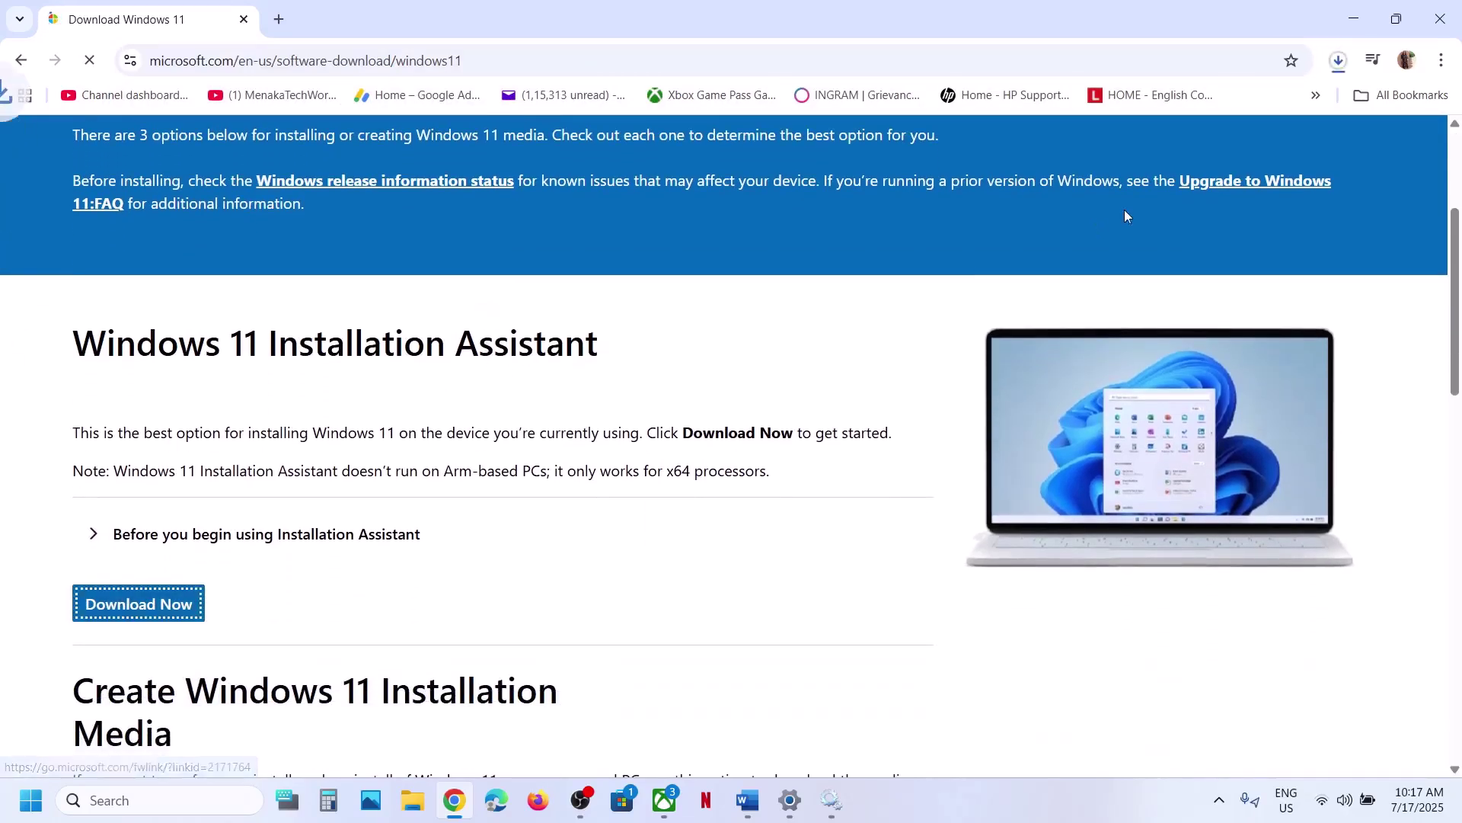
left_click(1324, 106)
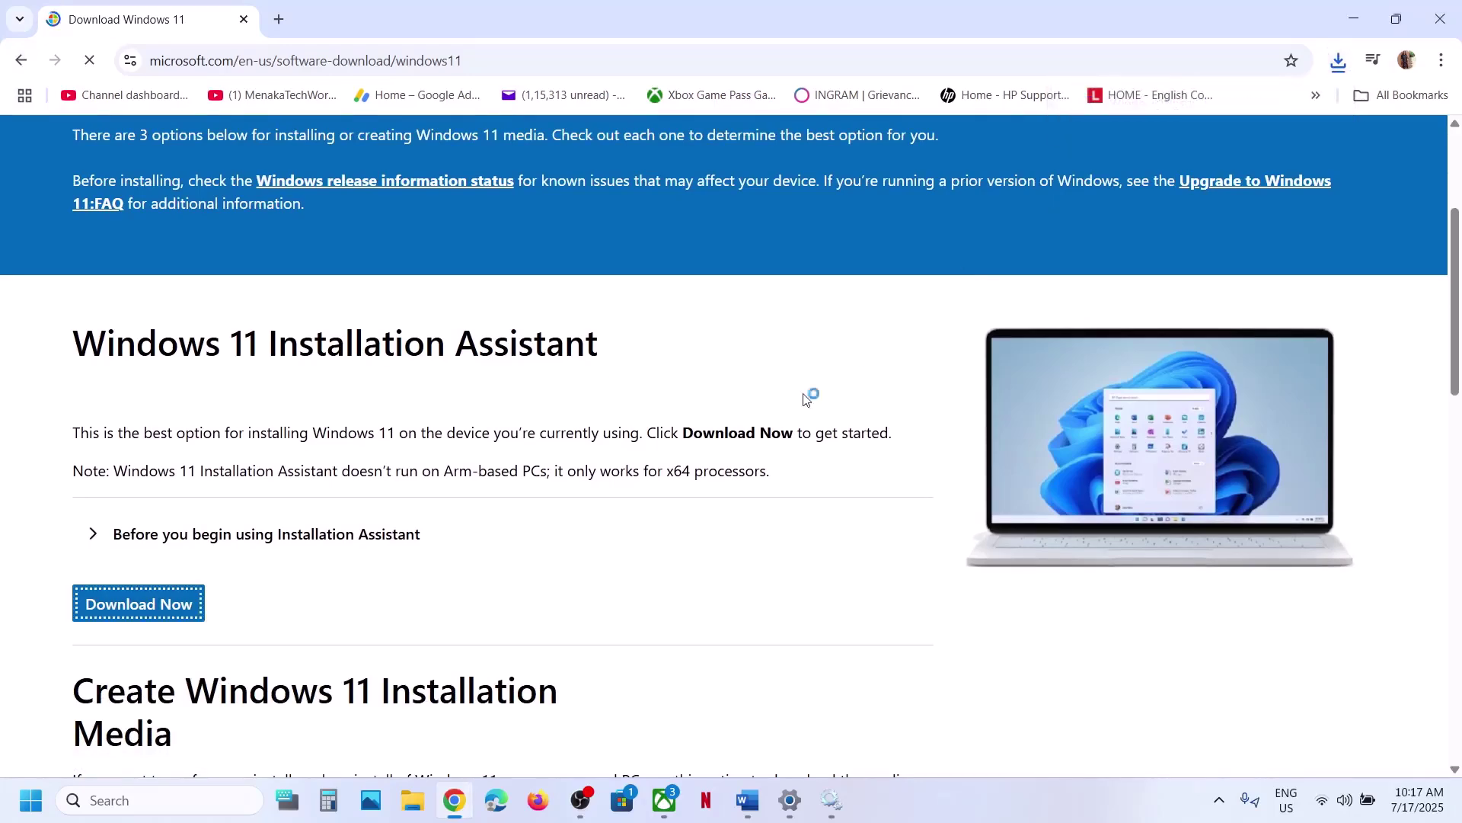
left_click(635, 560)
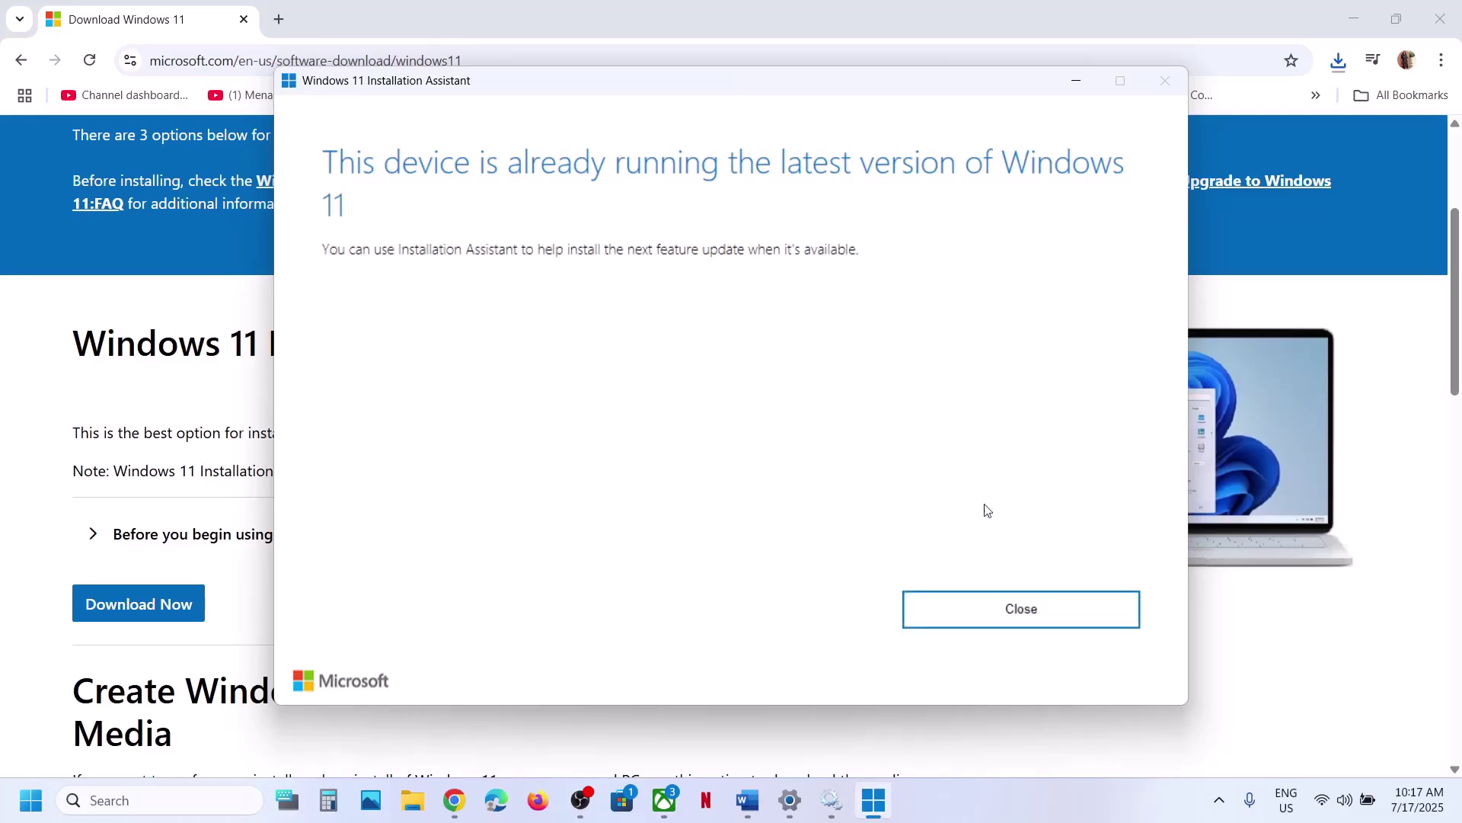
left_click(957, 607)
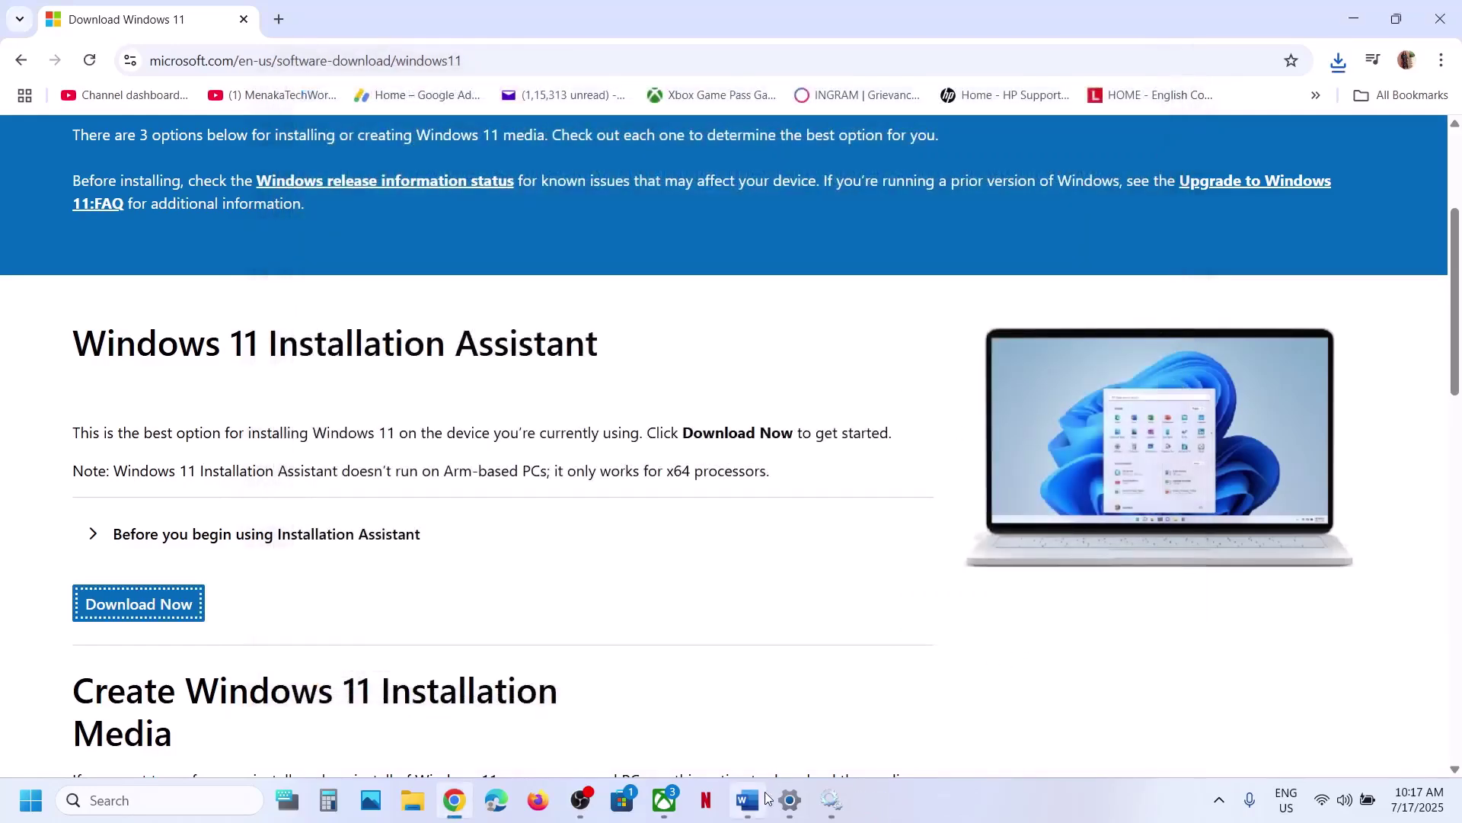
left_click(747, 799)
scroll(642, 507, "down", 4)
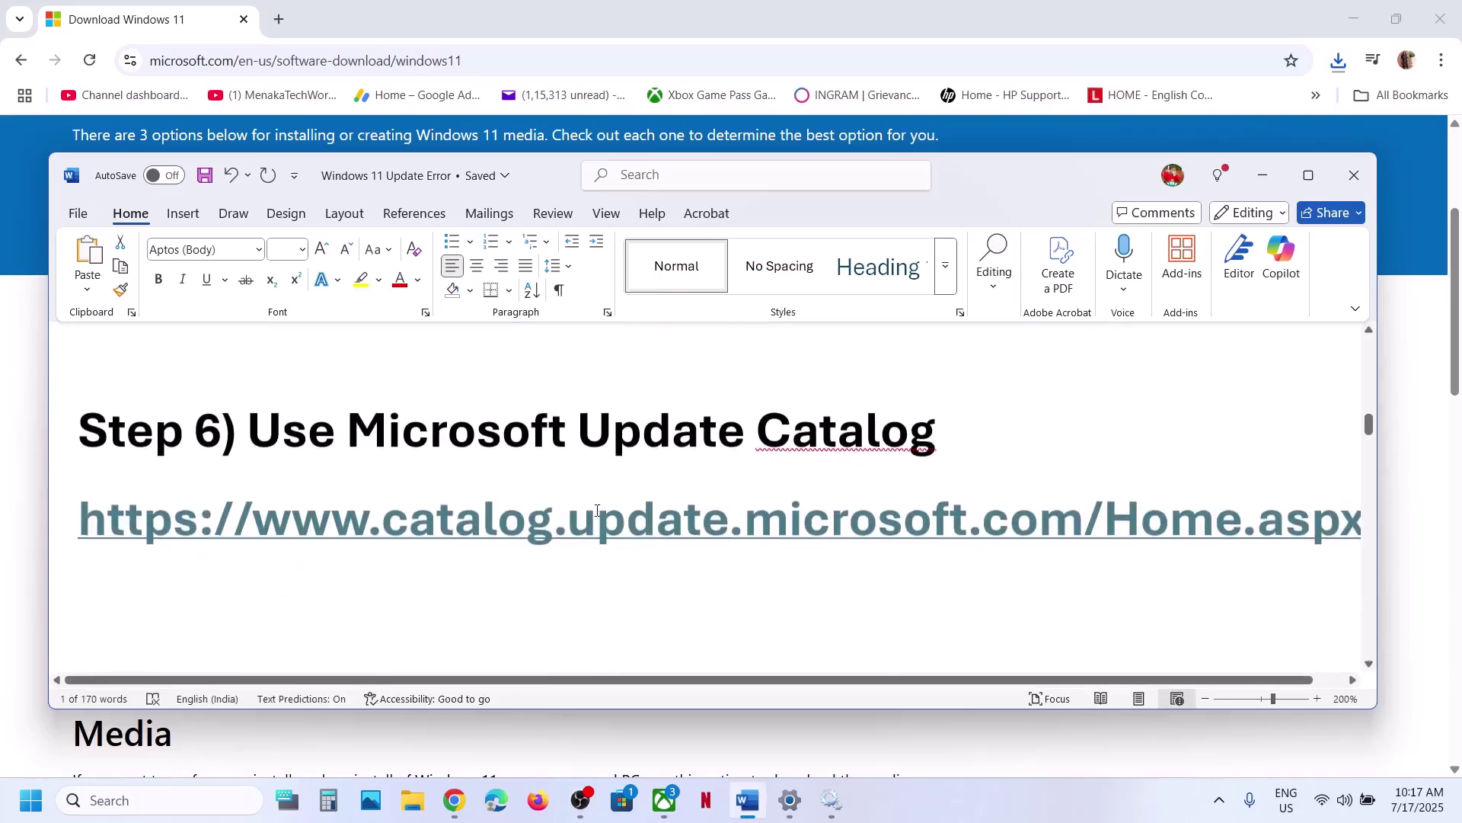
- Open catalog.update.microsoft.com in a new browser tab
triple_click(584, 522)
key("ctrl+c")
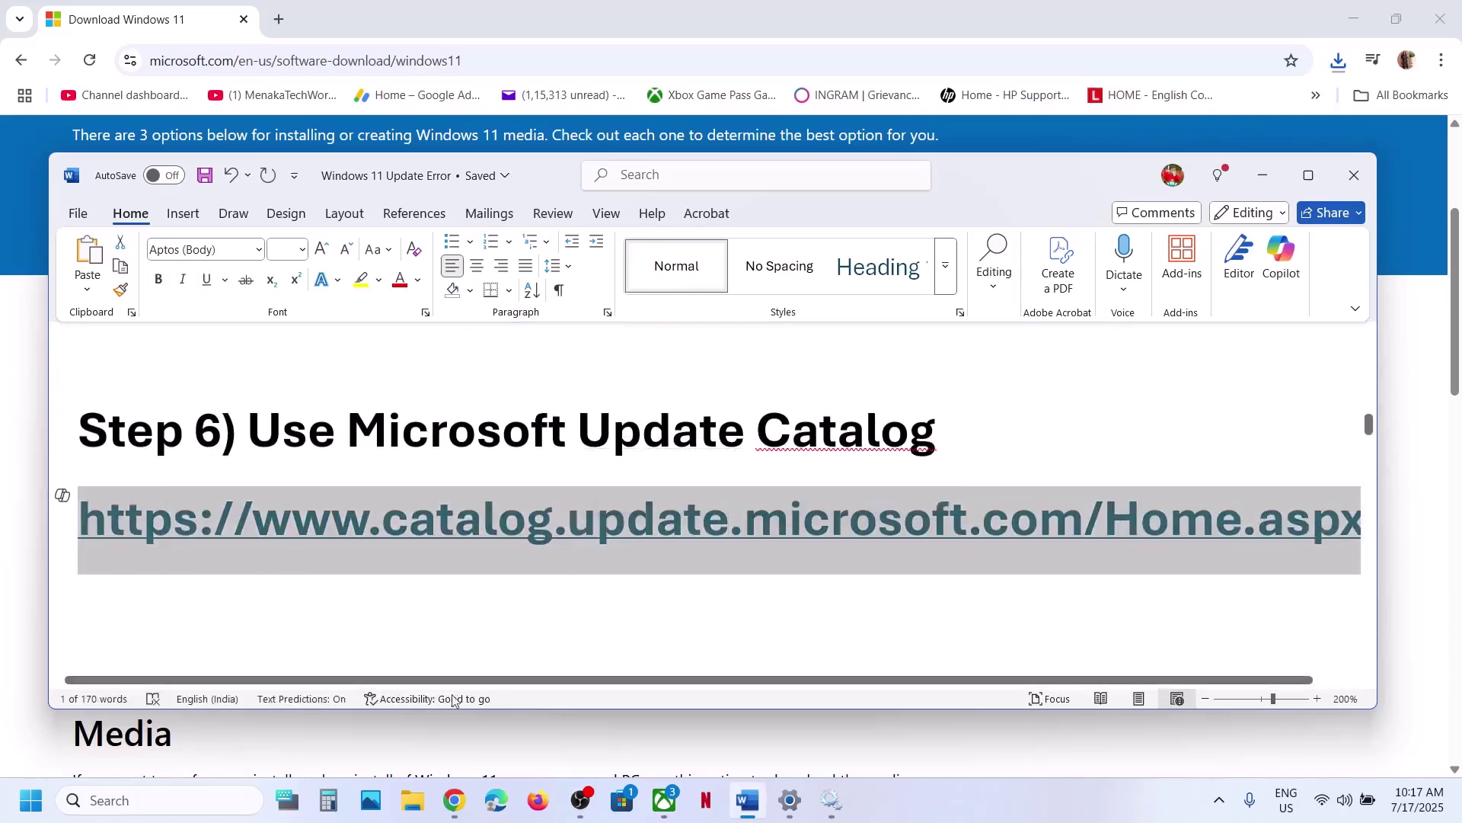
left_click(455, 800)
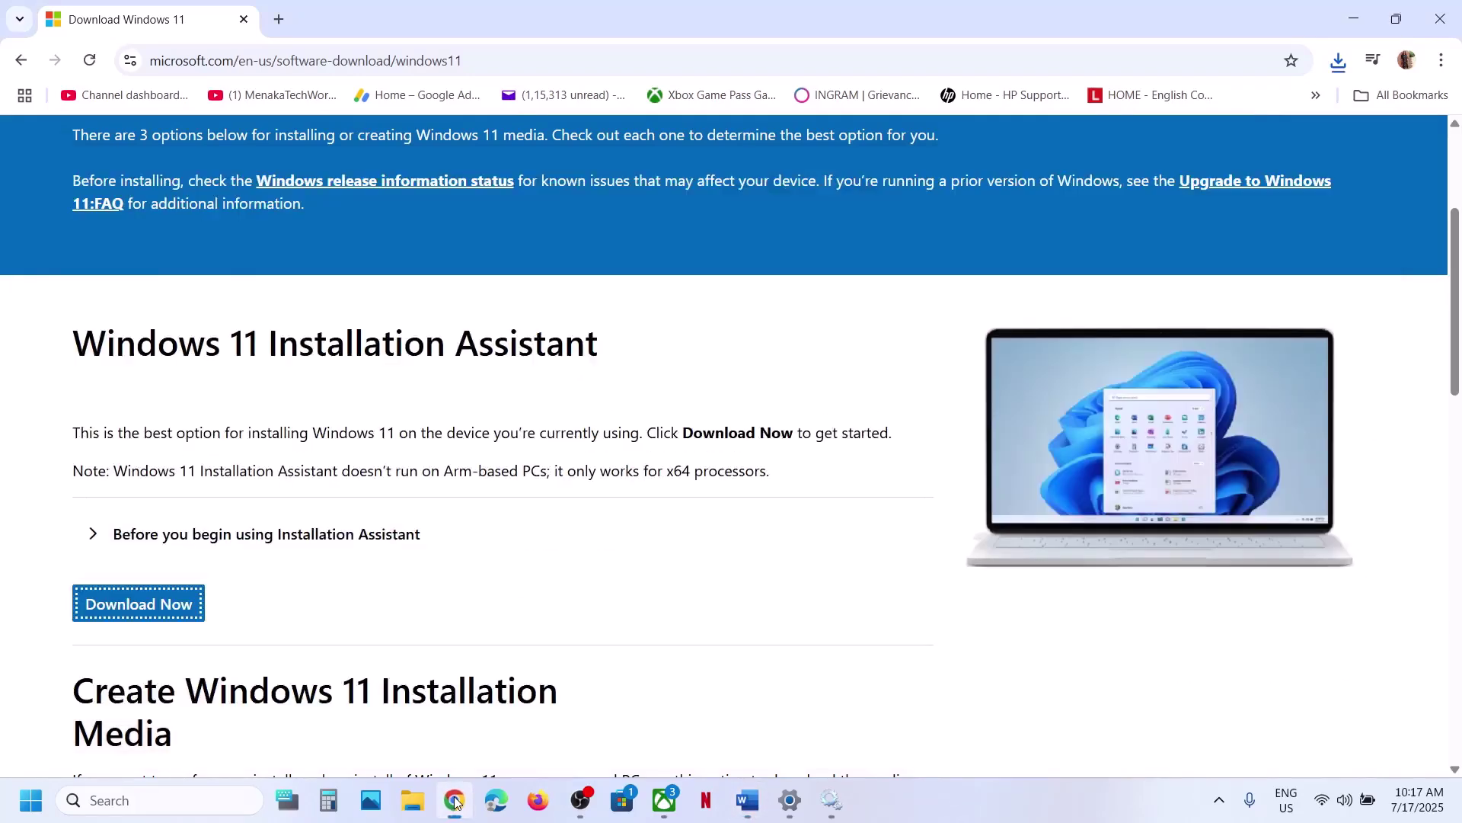
left_click(280, 18)
key("ctrl+v")
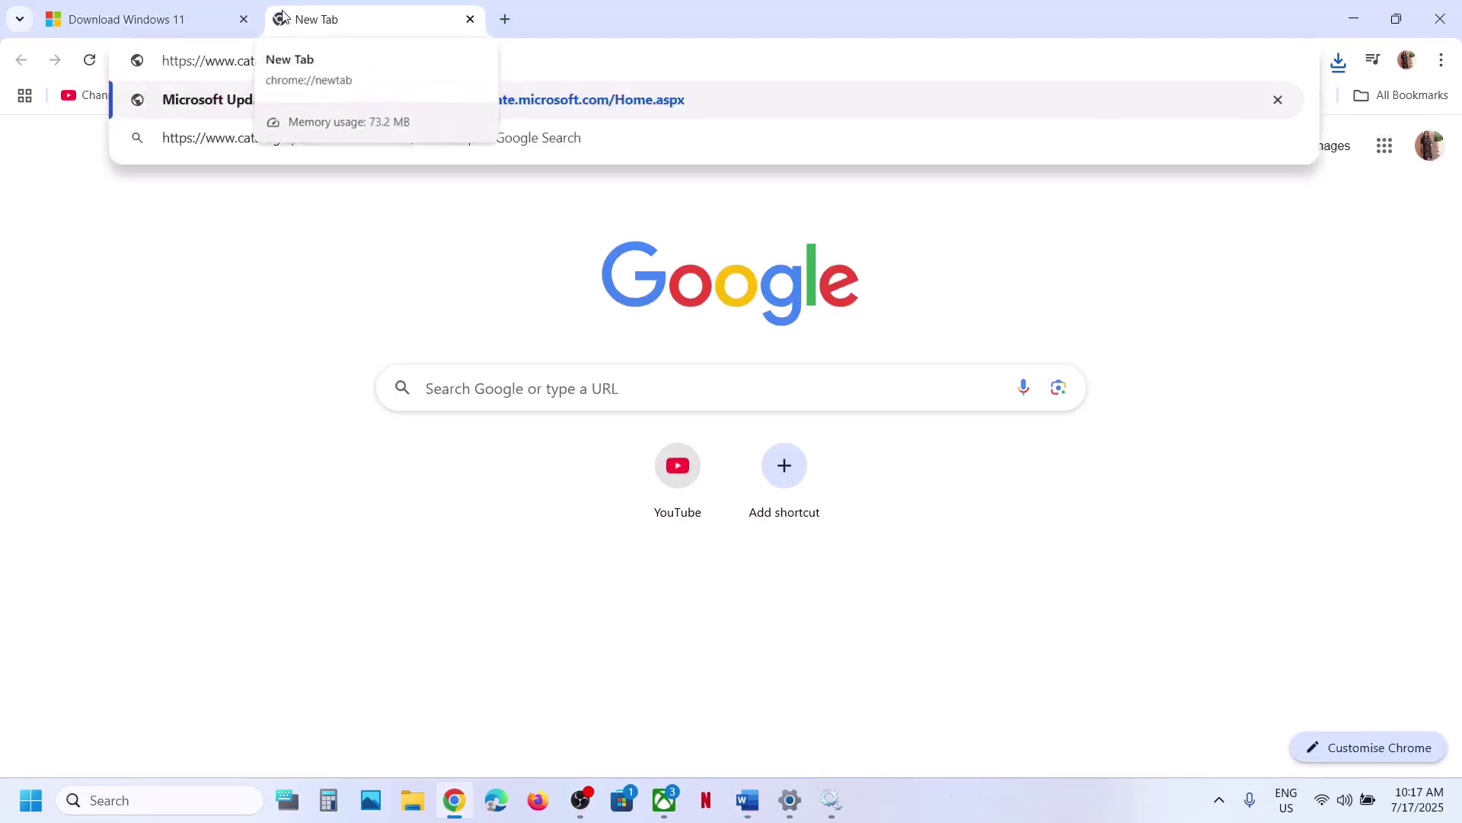
key("Return")
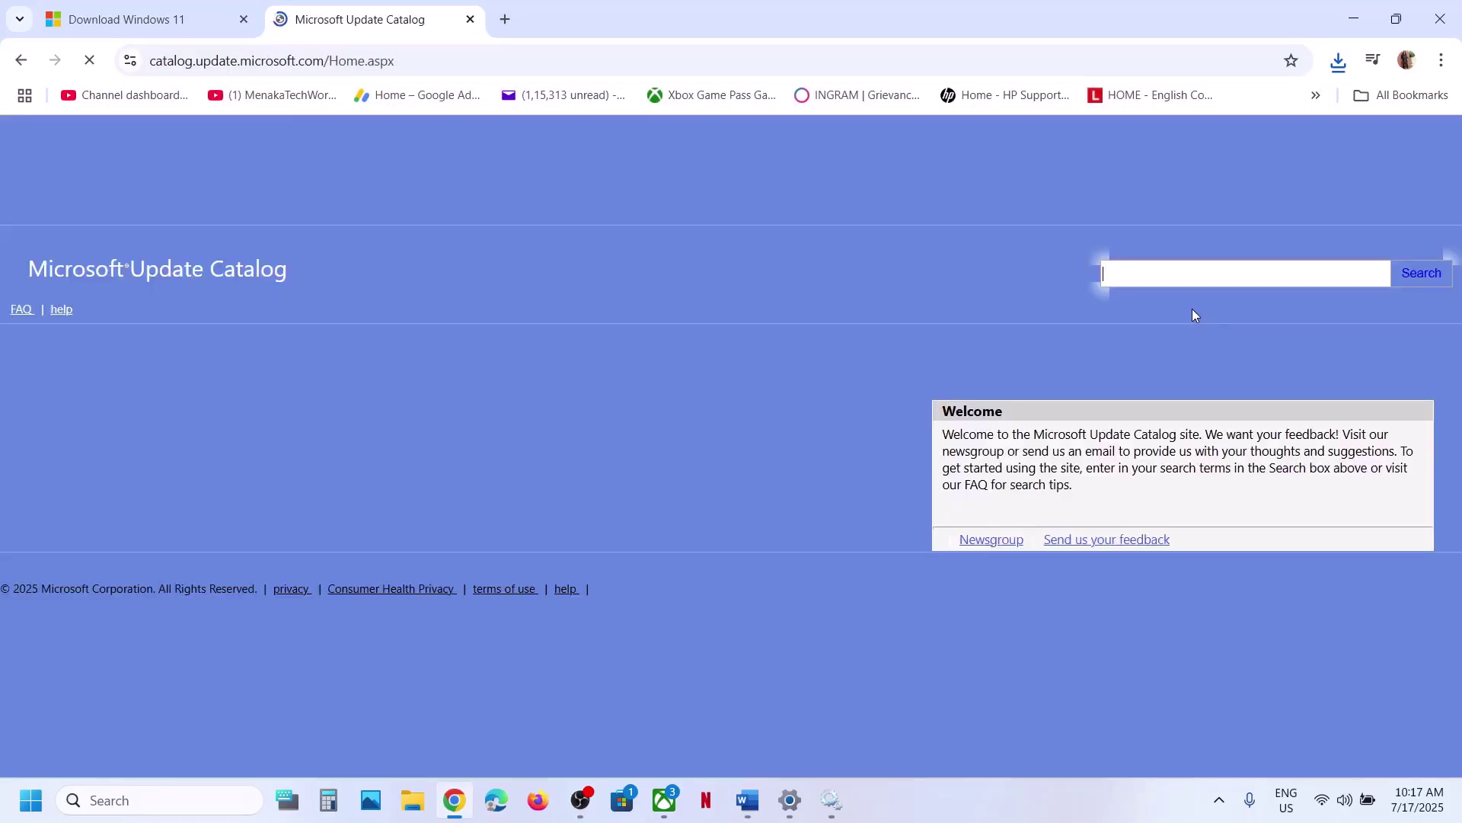
- Copy KB5062553 from Update history and search the Update Catalog for it
left_click(790, 799)
left_click(610, 409)
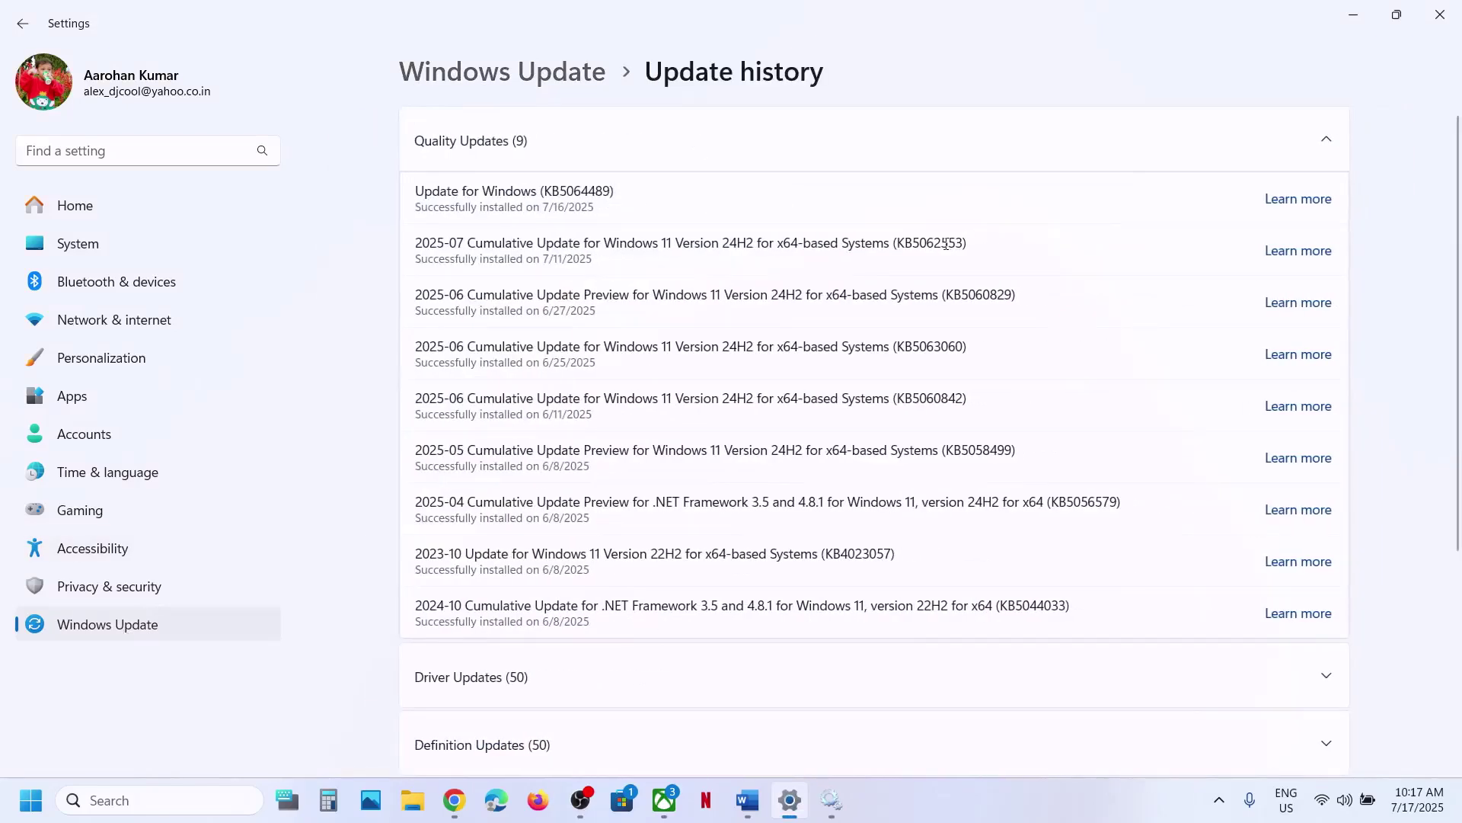
double_click(945, 243)
key("ctrl+c")
left_click(1369, 22)
left_click(1214, 276)
key("ctrl+v")
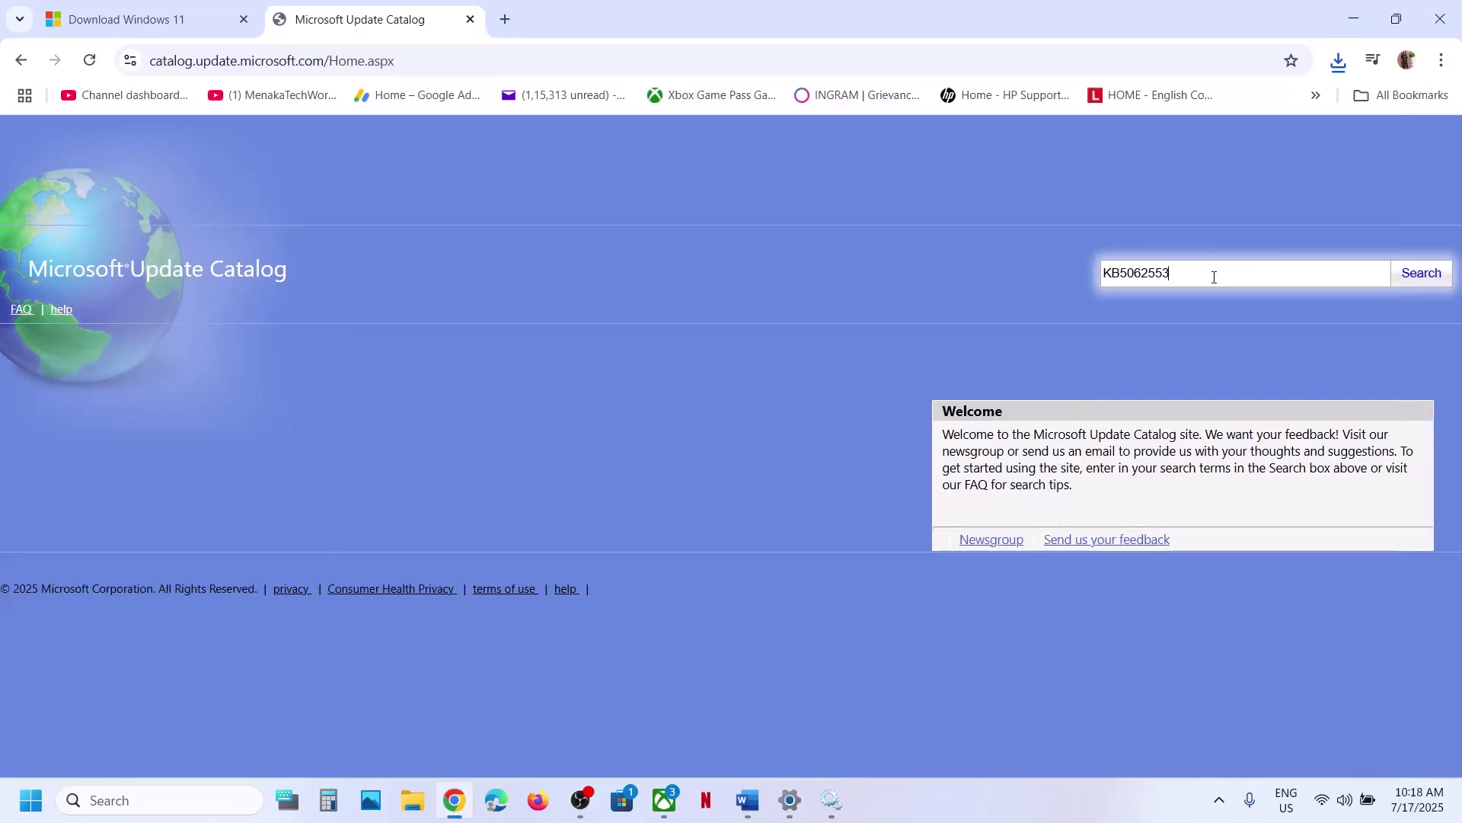
left_click(1432, 279)
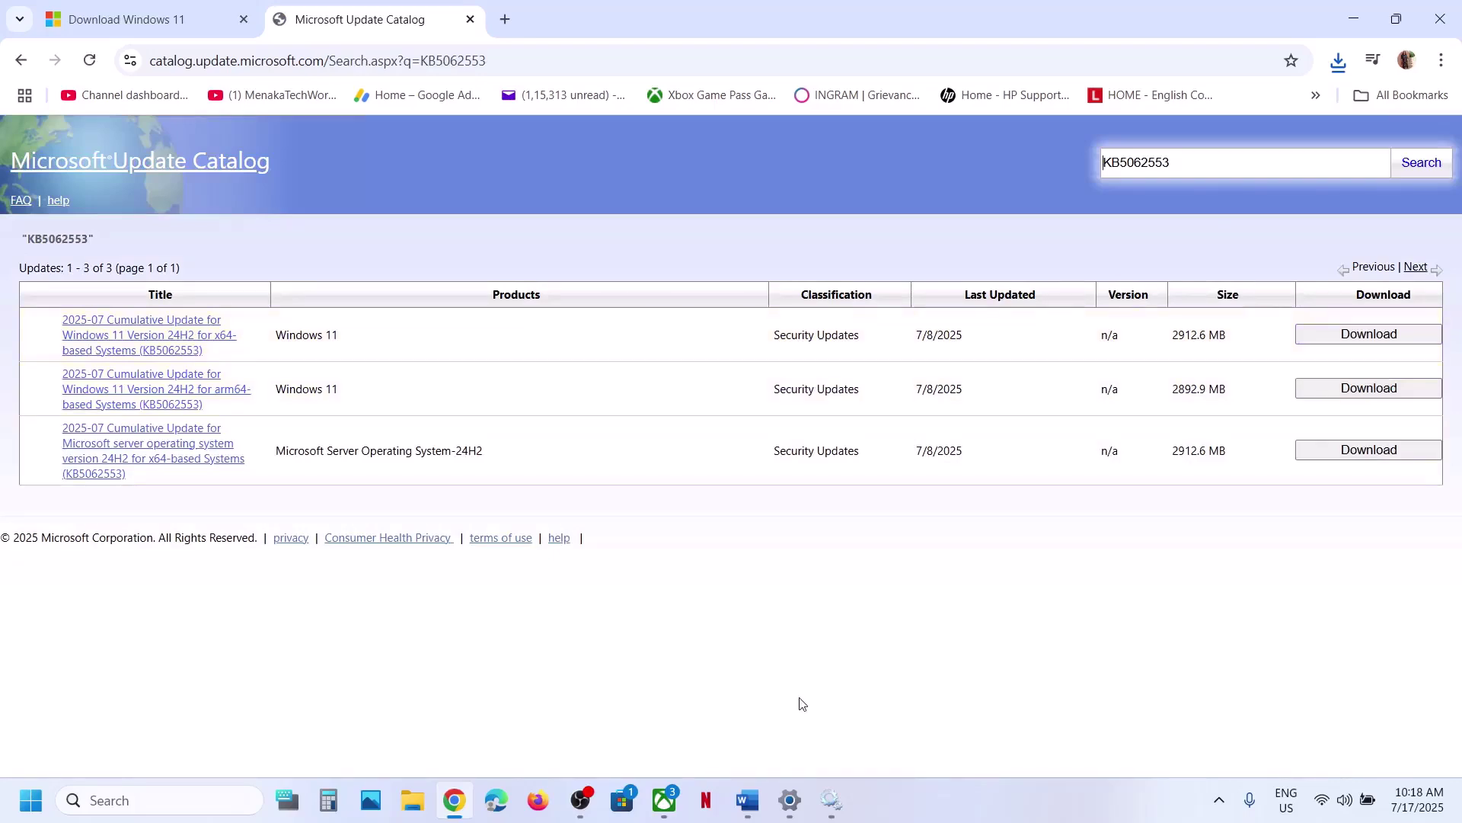
- Check System > About to confirm the device is a 64-bit x64 system
left_click(789, 802)
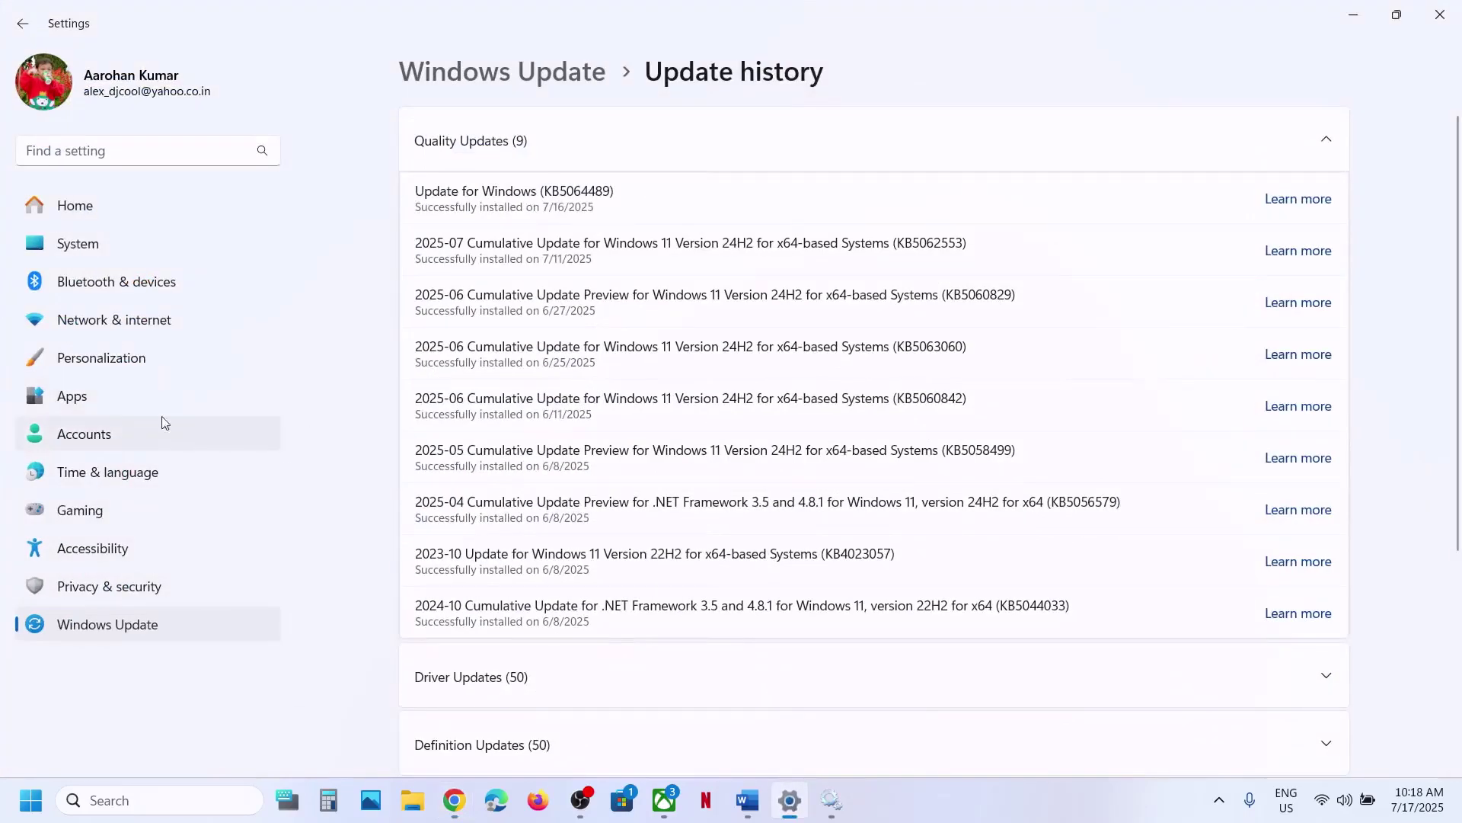
left_click(101, 240)
scroll(643, 496, "down", 15)
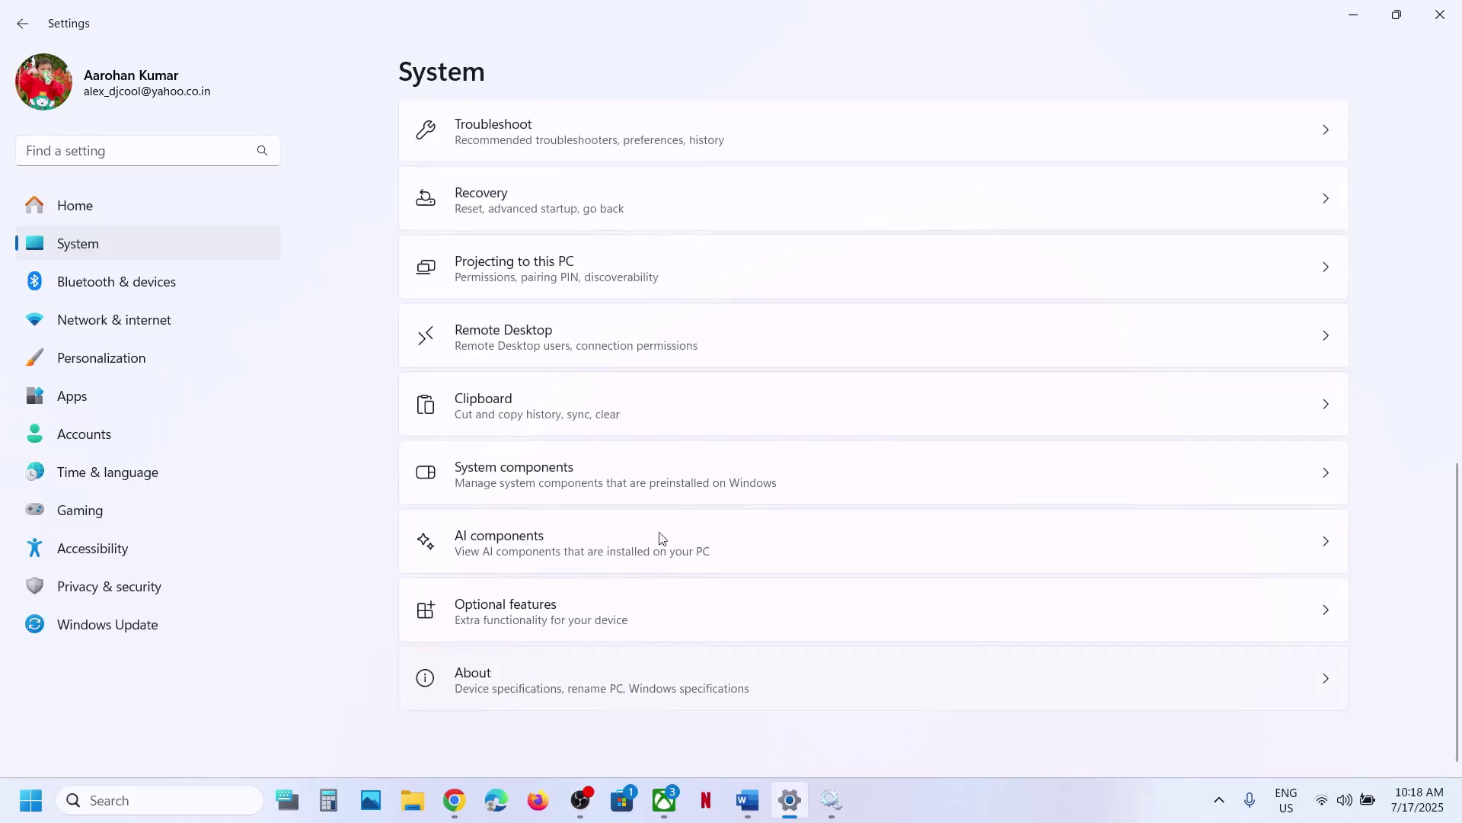
left_click(602, 678)
scroll(618, 503, "down", 2)
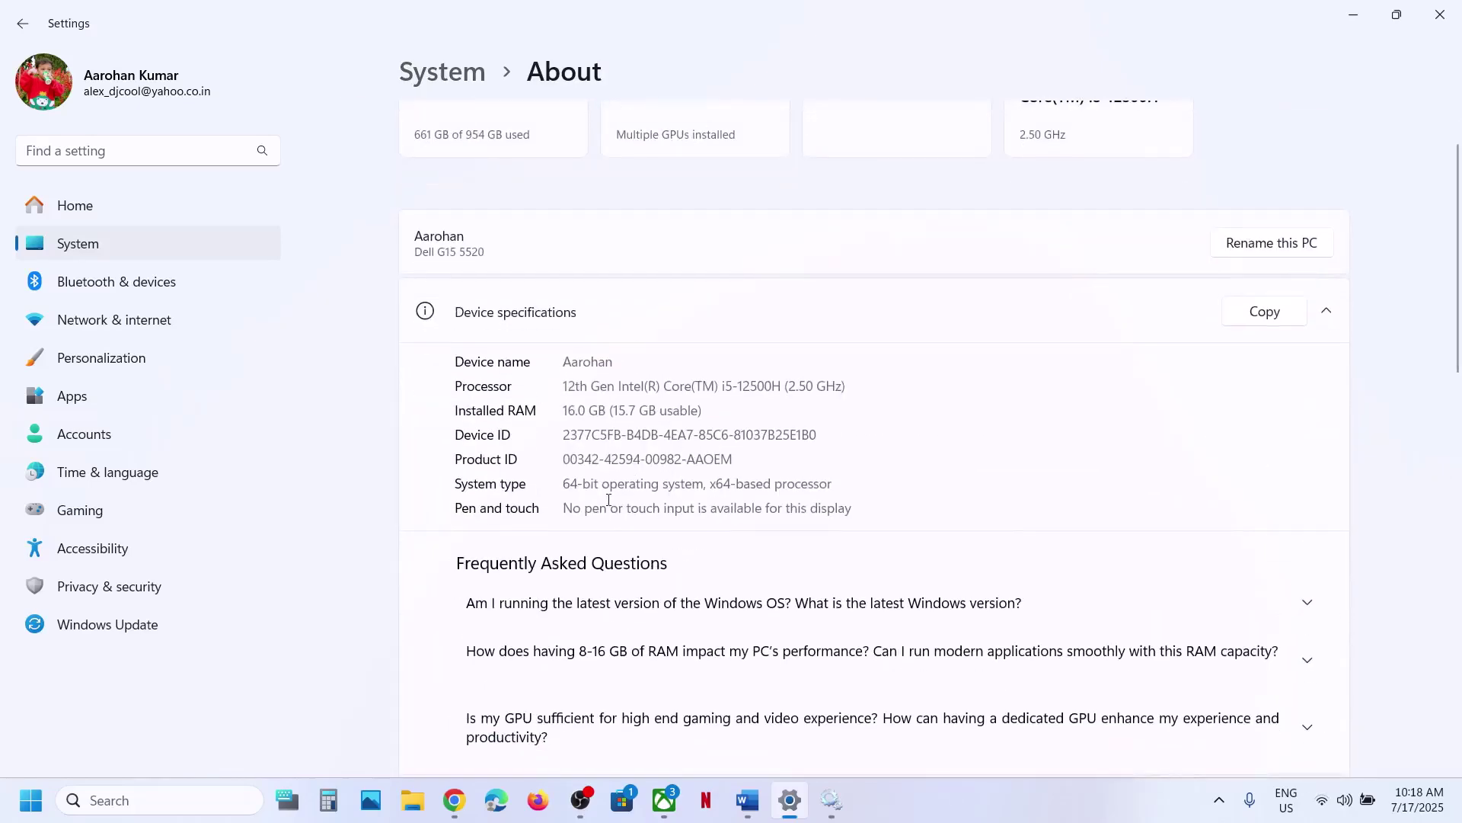
left_click_drag(565, 487, 833, 488)
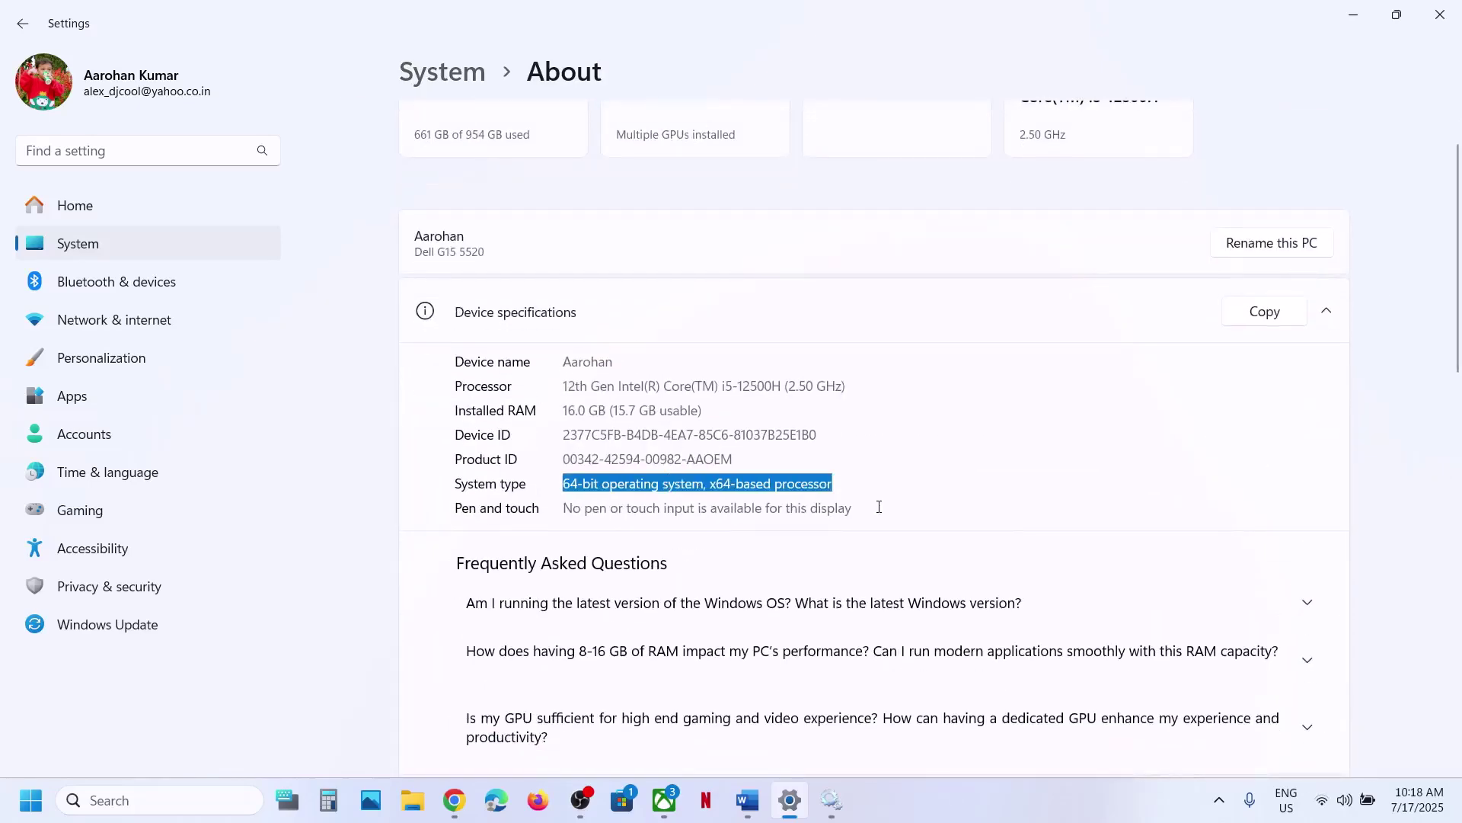
- Download the x64 Windows 11 24H2 KB5062553 .msu file and check its progress
left_click(1352, 19)
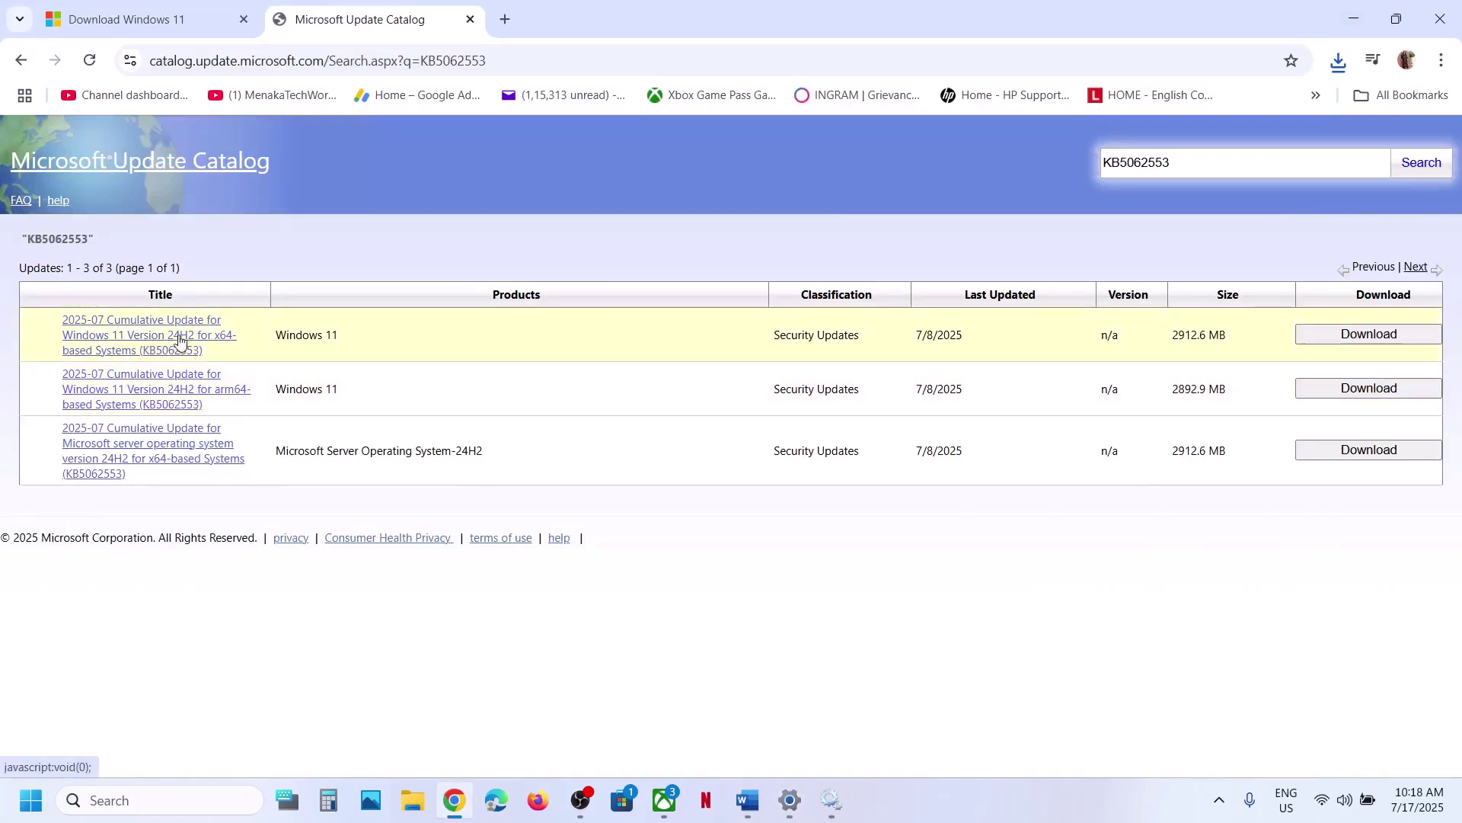
left_click(1346, 348)
left_click_drag(391, 23, 735, 163)
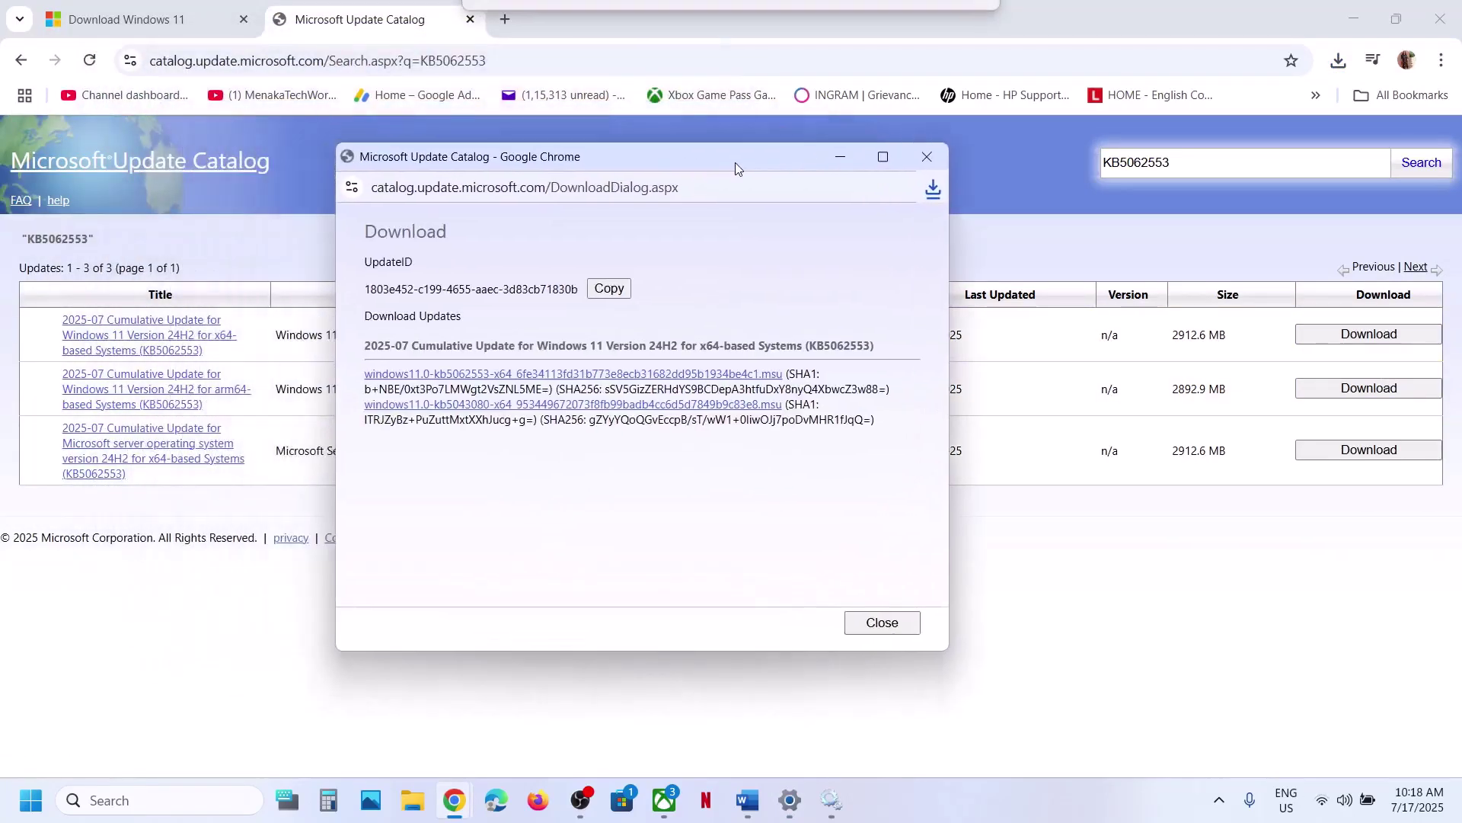
left_click(492, 375)
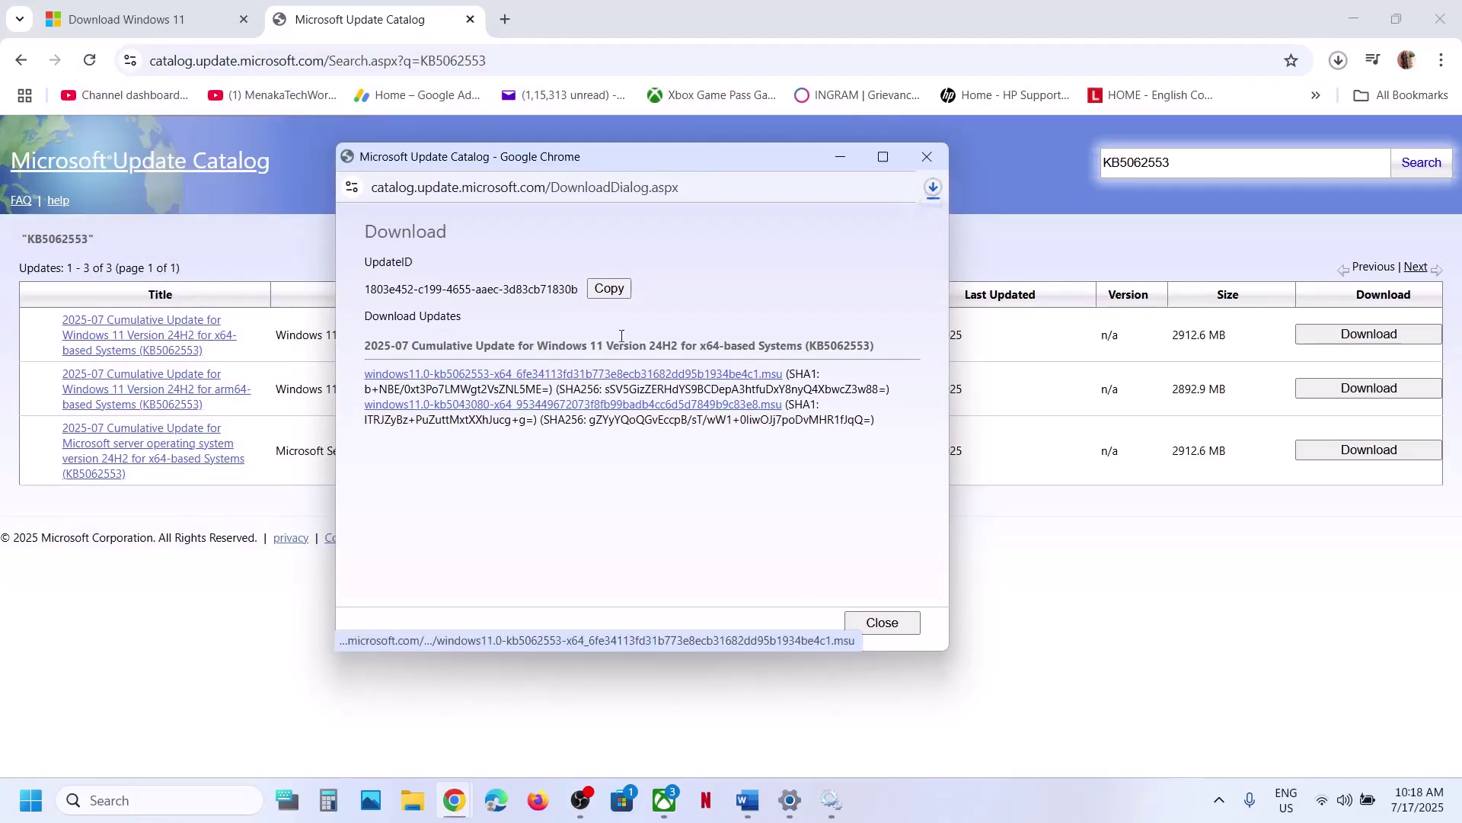
left_click(943, 195)
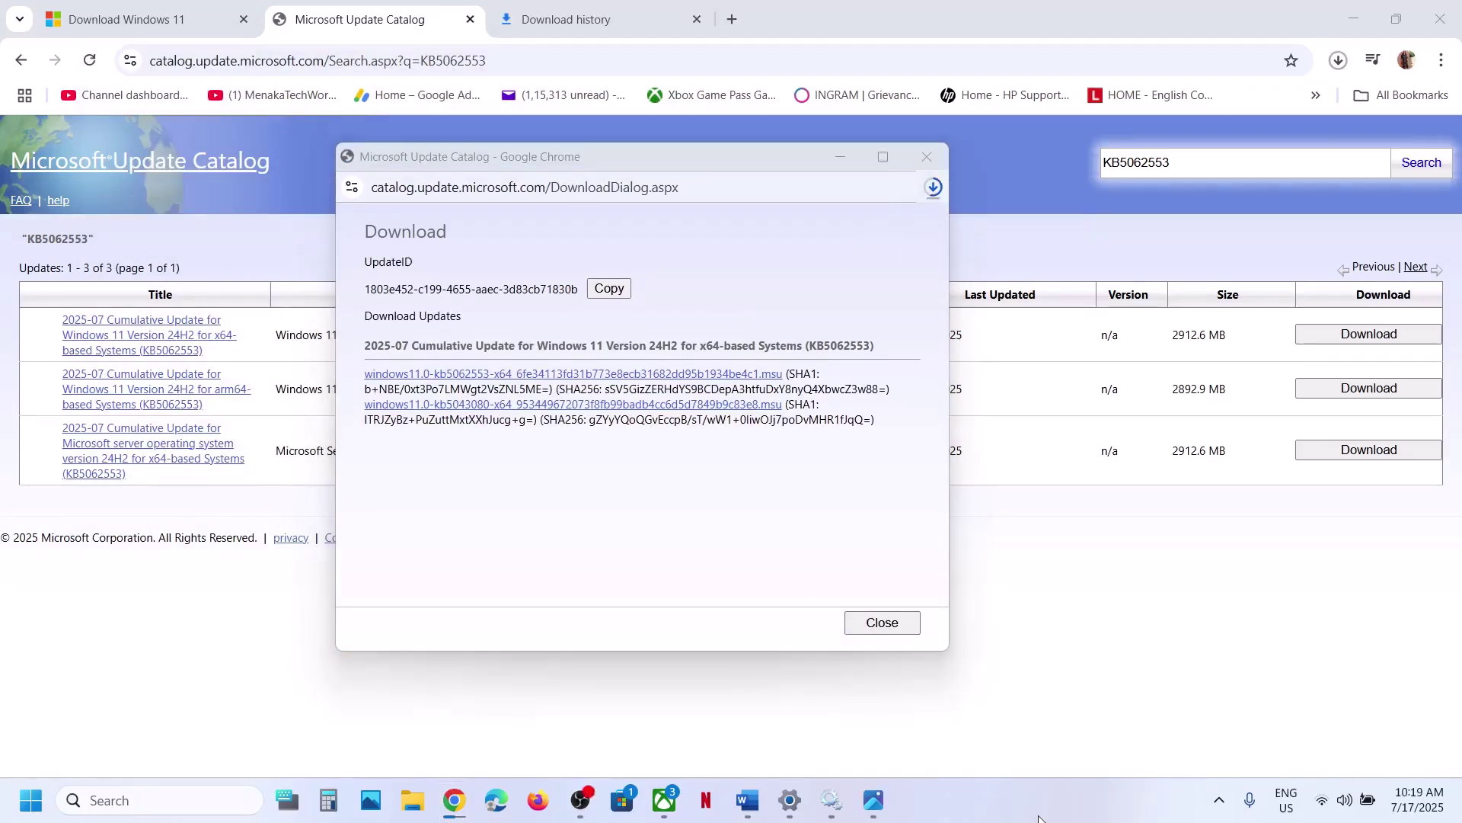
left_click(934, 188)
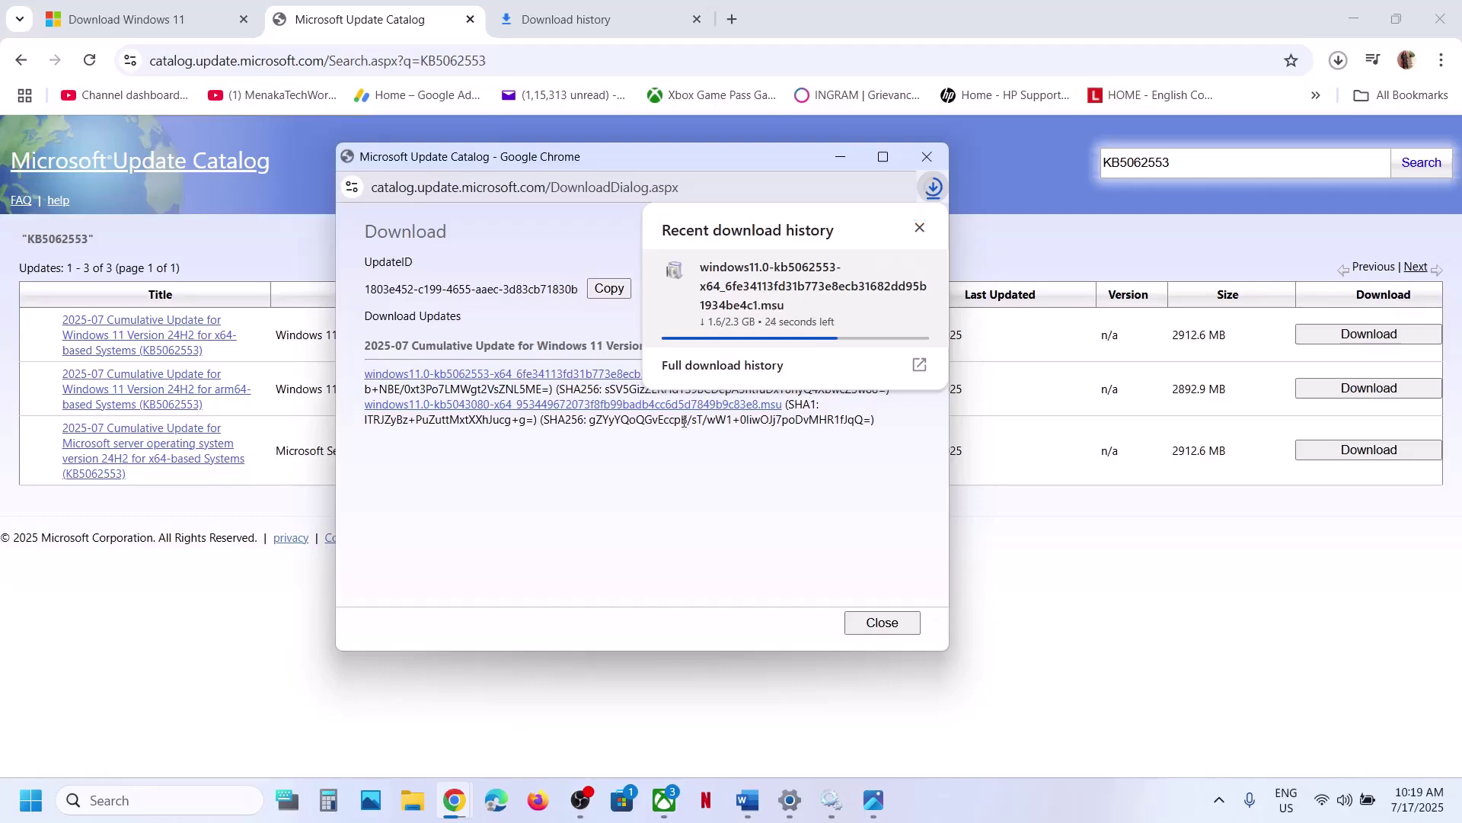
left_click(636, 514)
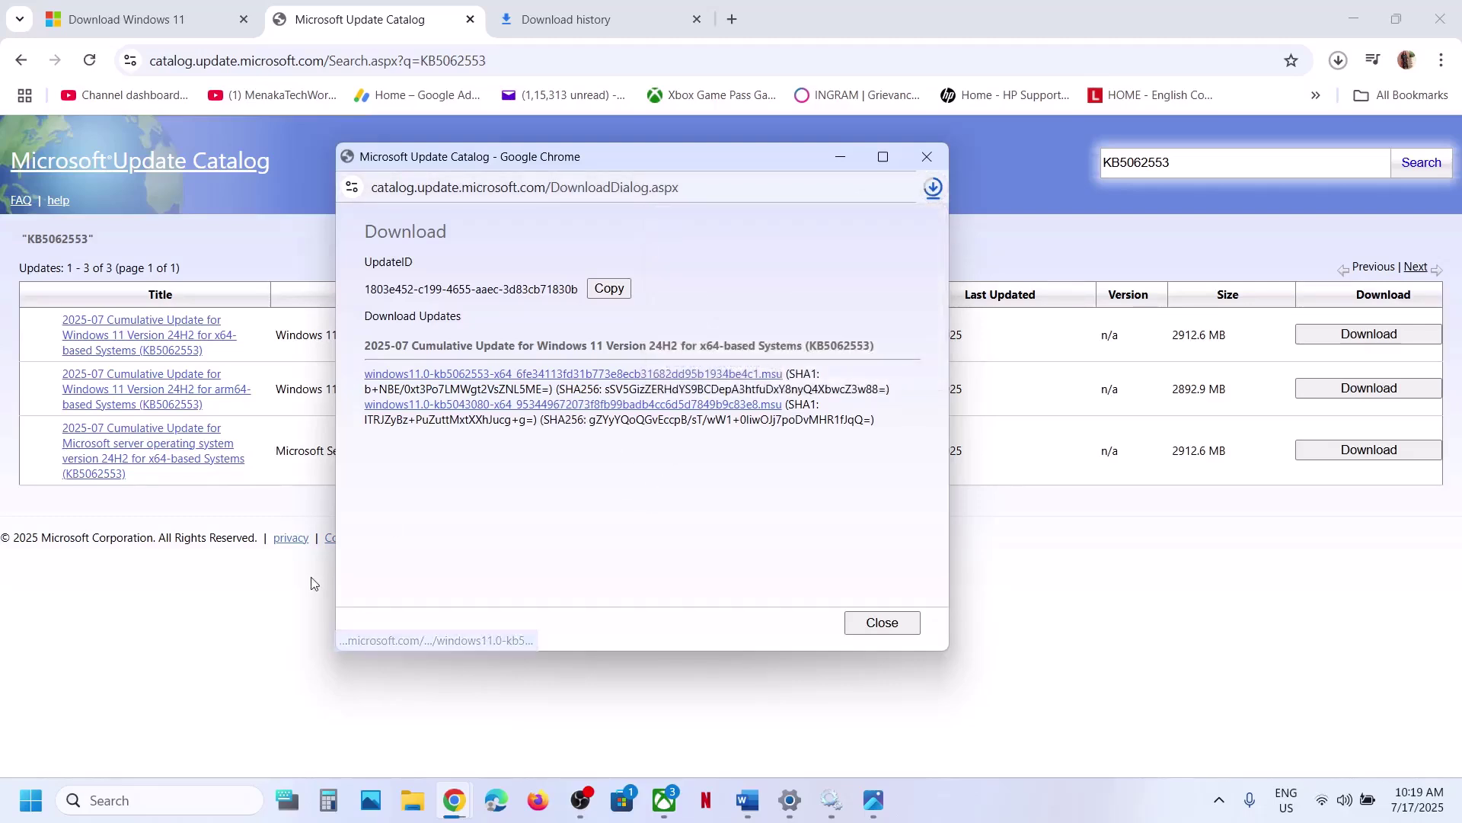
- Copy the update-reset commands from the troubleshooting notes
left_click(746, 800)
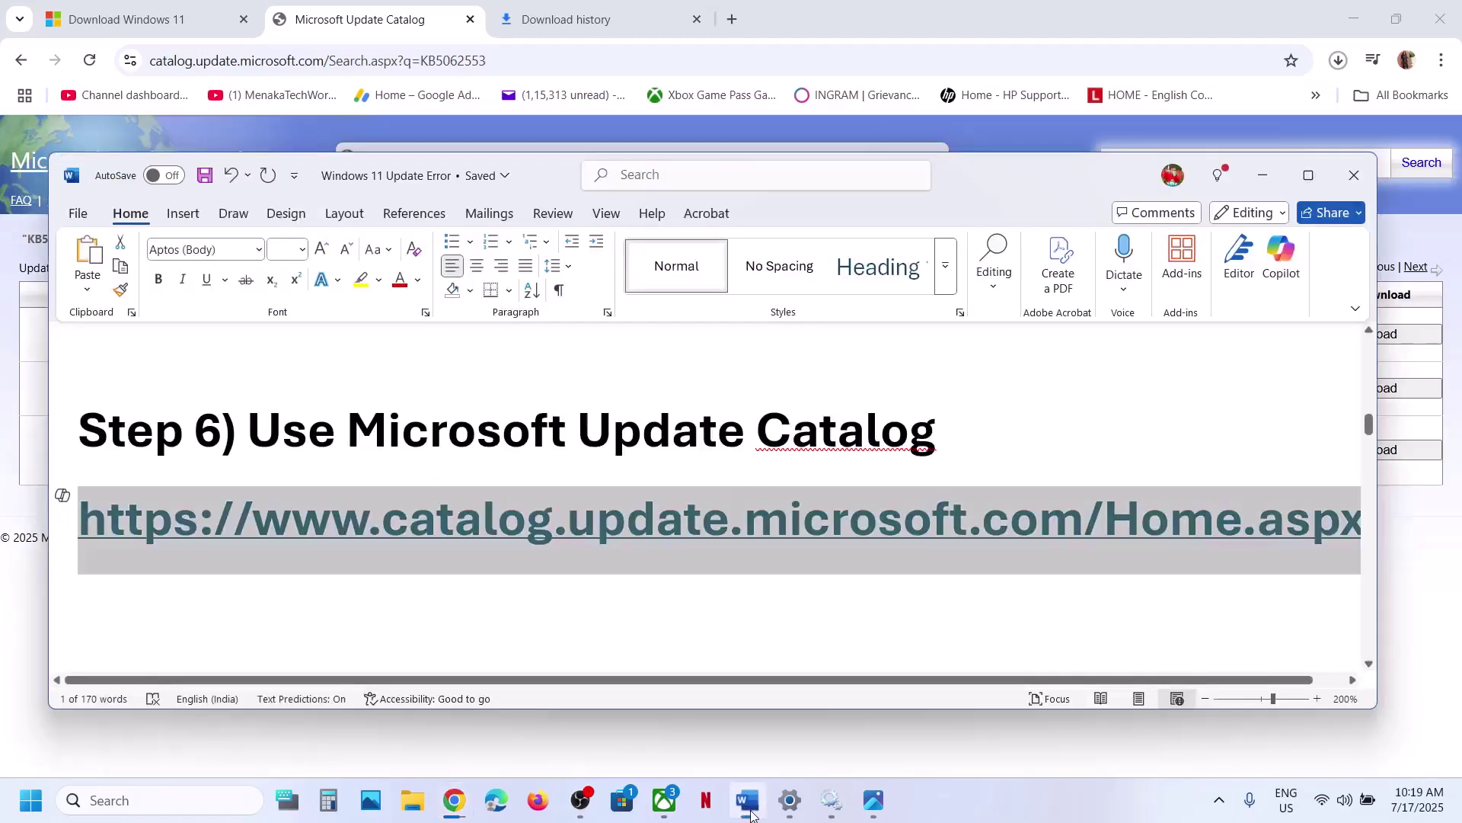
scroll(624, 472, "down", 2)
scroll(624, 473, "down", 3)
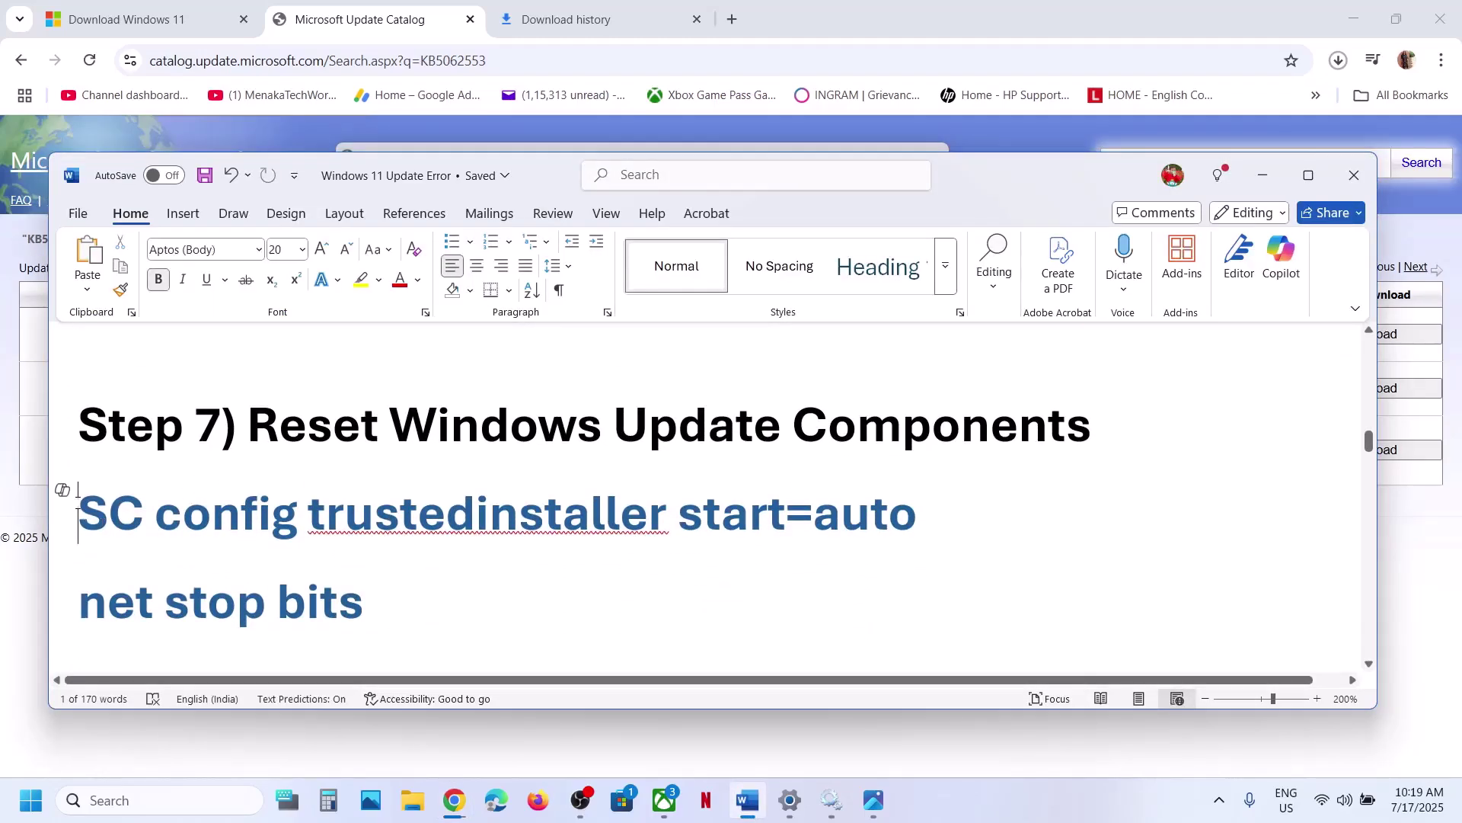
scroll(79, 512, "down", 6)
left_click_drag(77, 502, 77, 508)
scroll(77, 508, "down", 15)
scroll(76, 508, "down", 10)
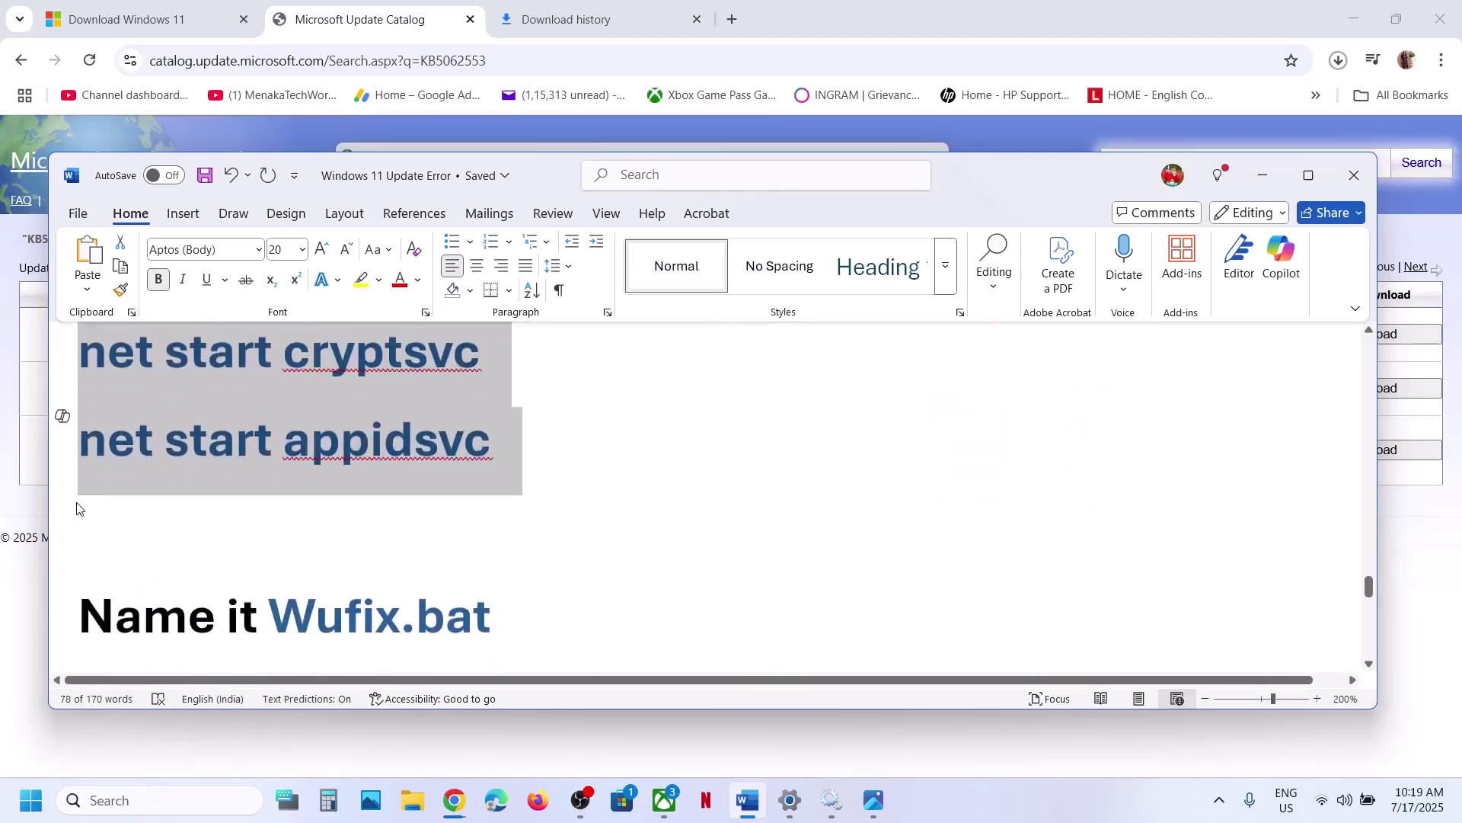
right_click(275, 386)
left_click(346, 460)
- Paste the reset commands into a new Notepad document
left_click(144, 801)
type("note")
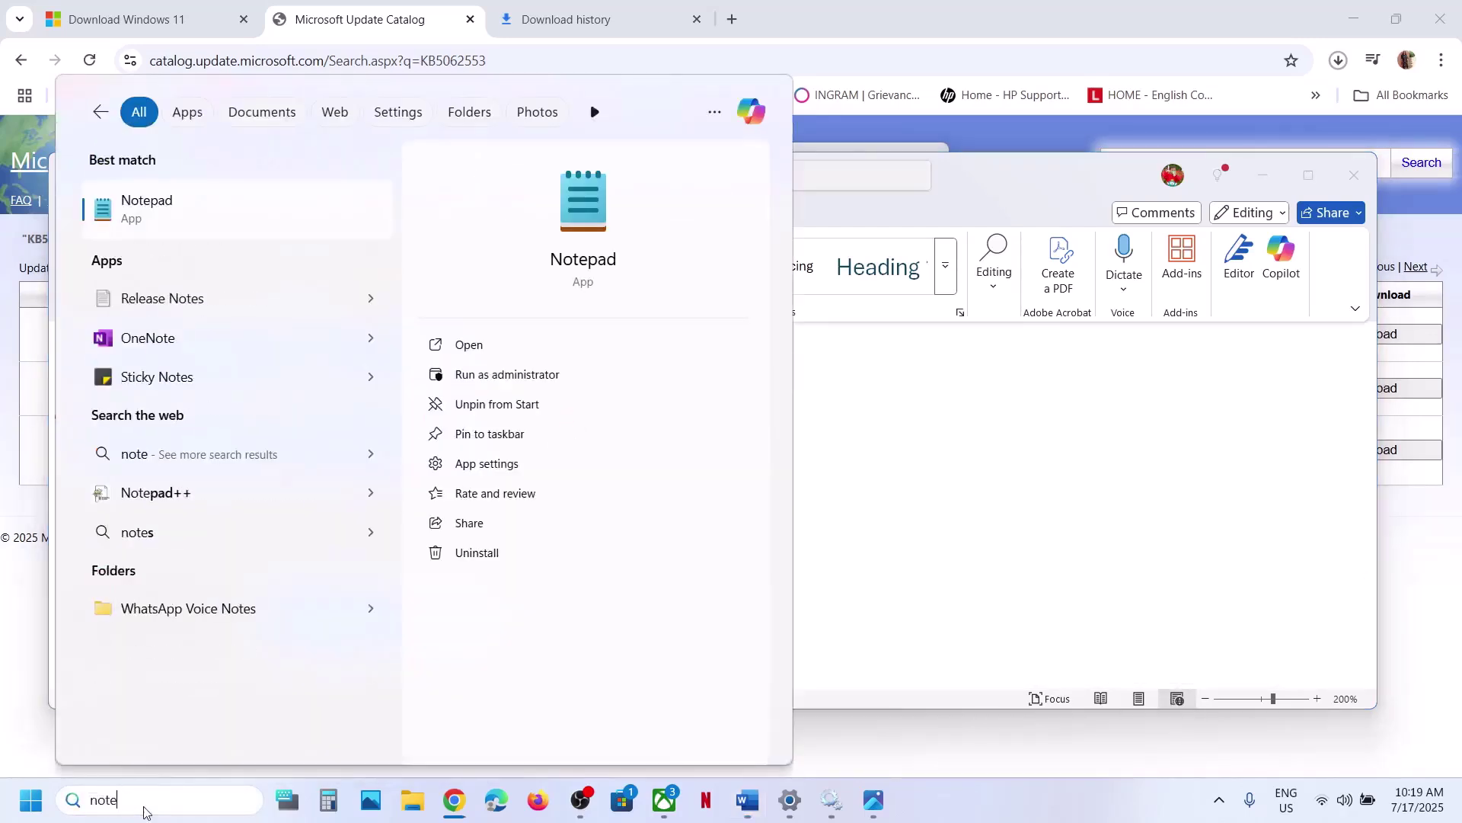
left_click(275, 200)
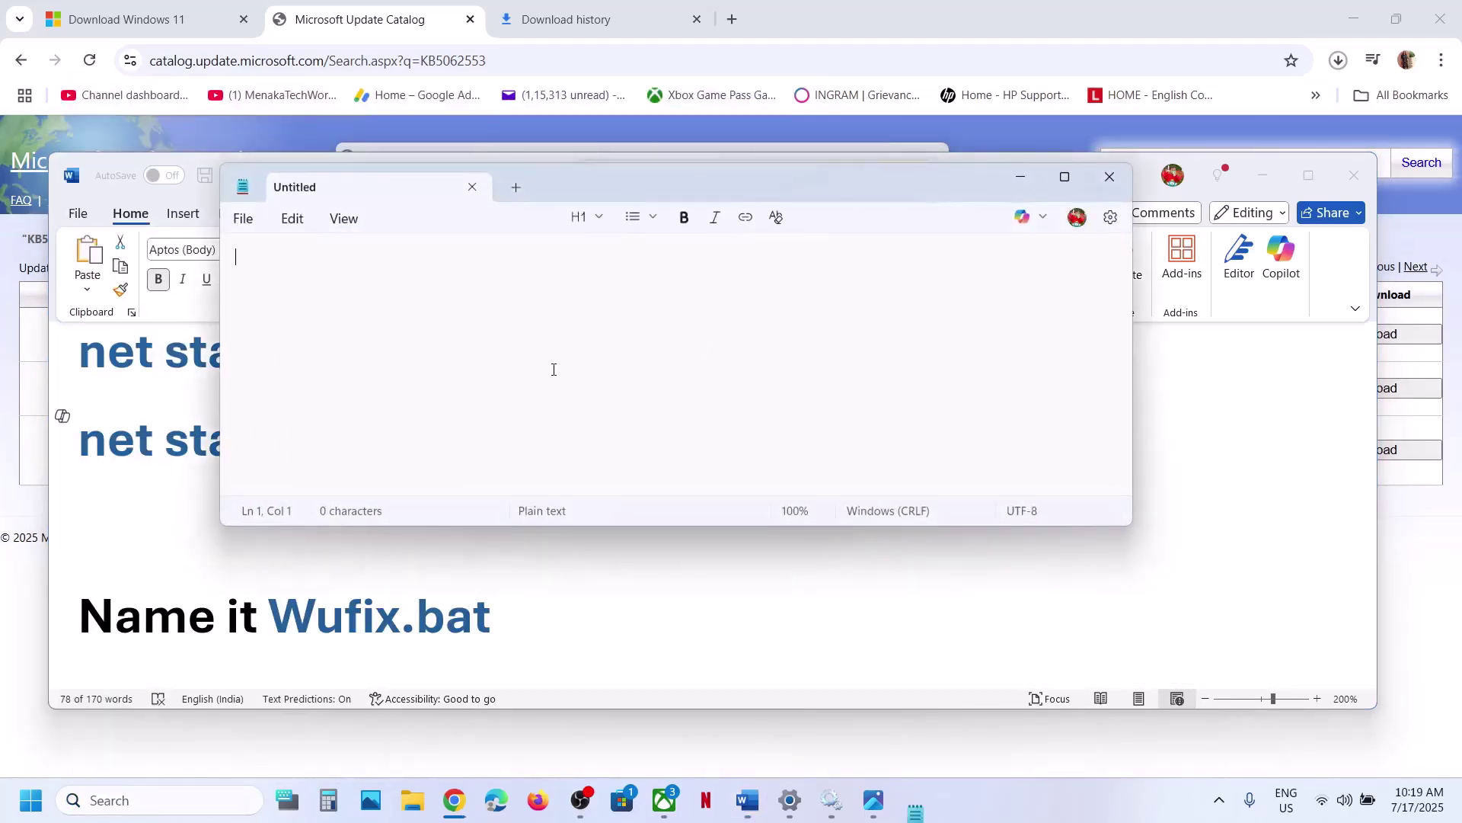
right_click(555, 369)
left_click(631, 143)
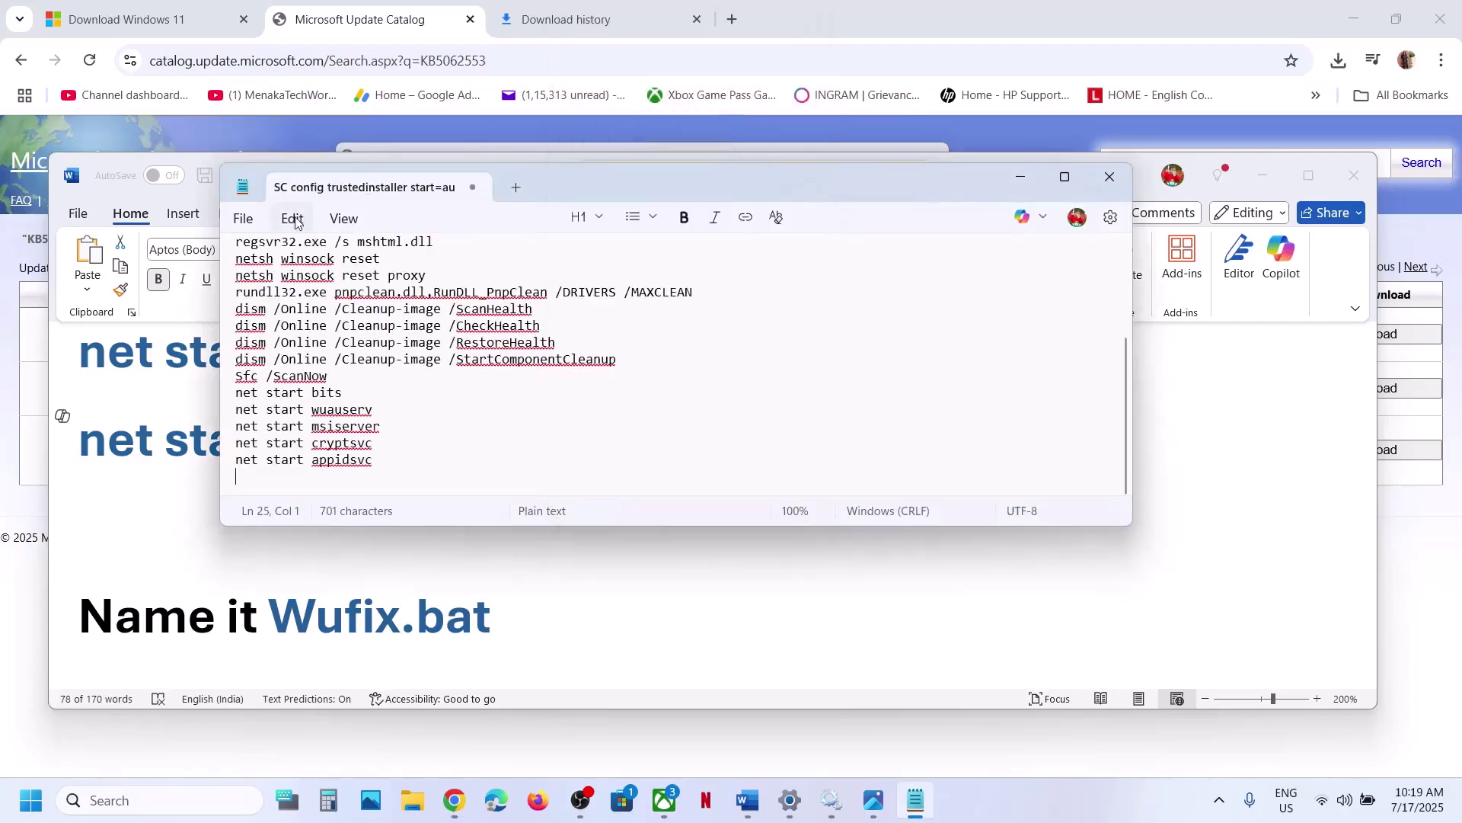
- Save As to the Desktop with the file name Wufix.bat from the guide
left_click(244, 220)
left_click(282, 436)
left_click(311, 382)
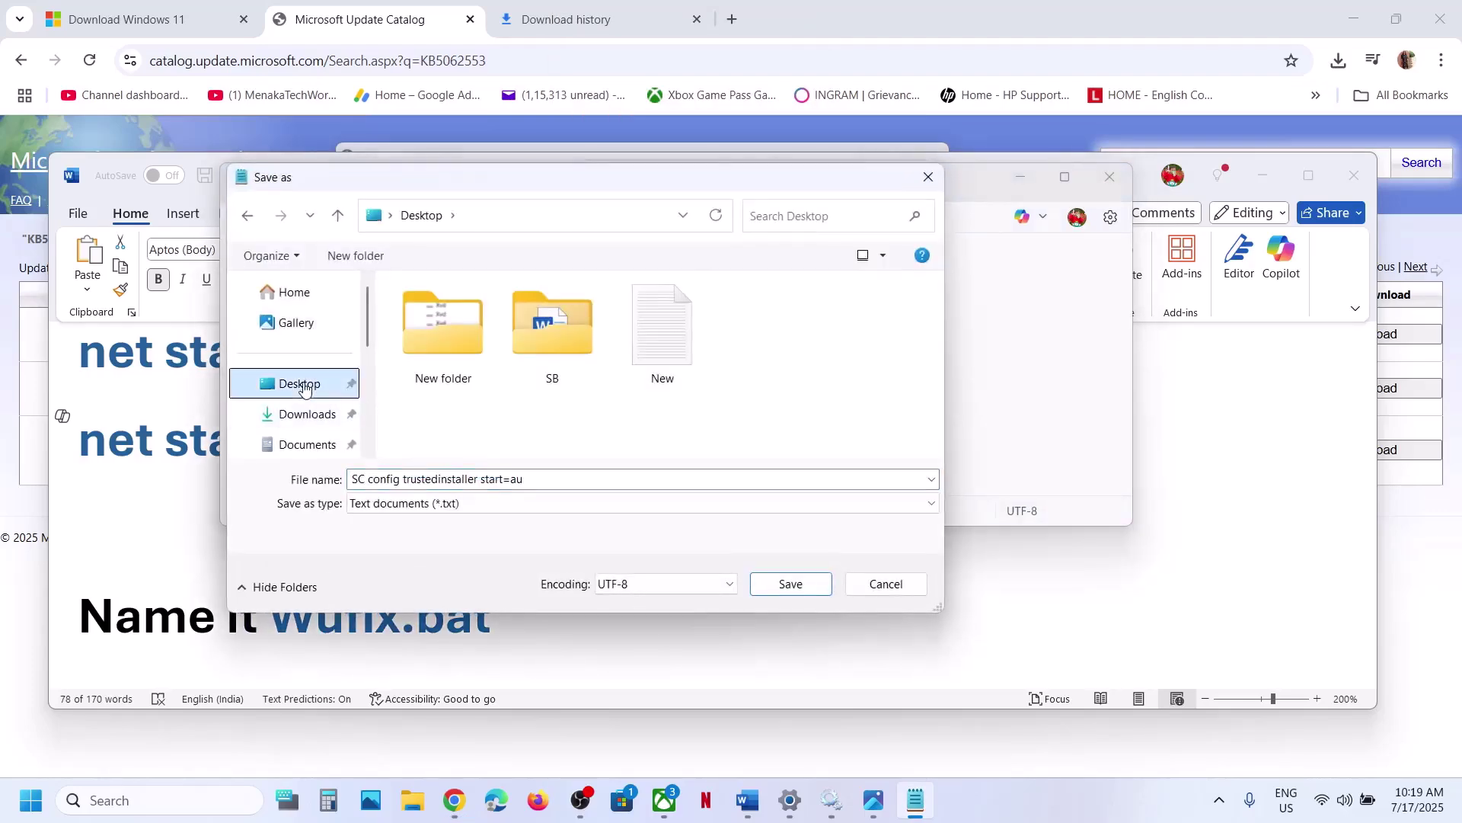
left_click(196, 626)
left_click_drag(495, 618, 321, 616)
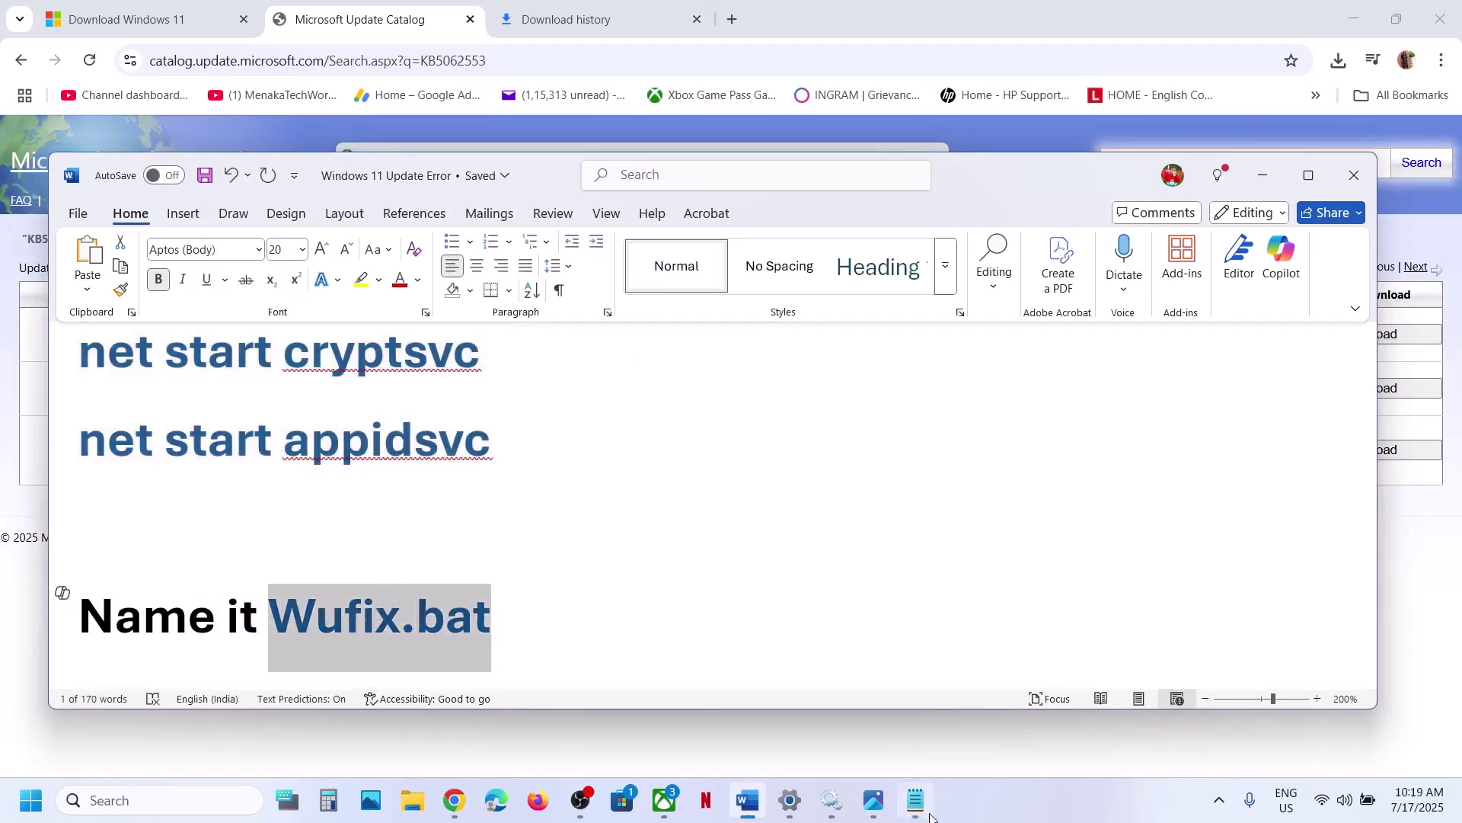
left_click(915, 800)
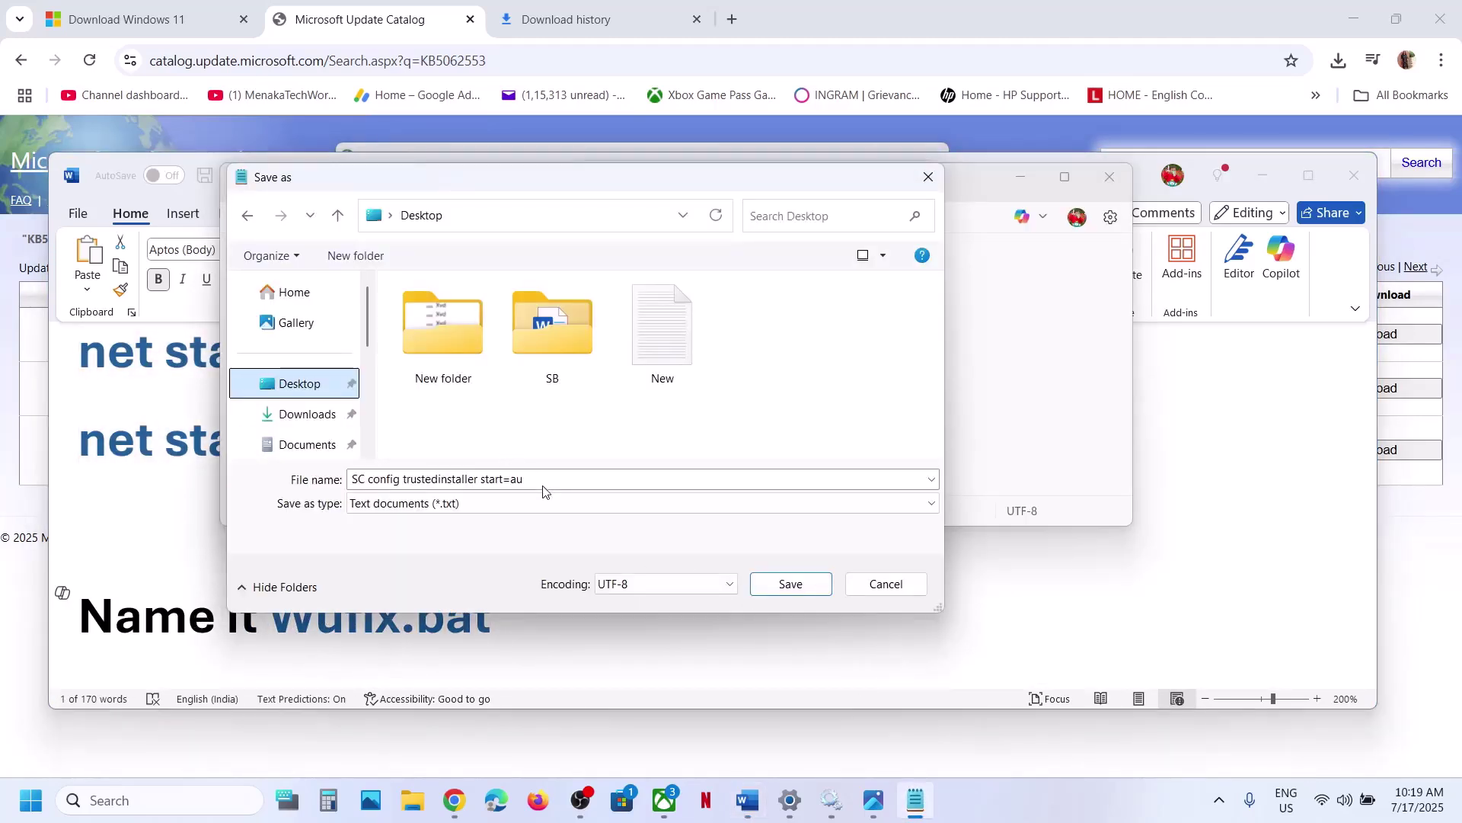
left_click(544, 483)
key("ctrl+v")
- Save as All files type, overwrite the old Wufix.bat, and close Notepad
left_click(428, 504)
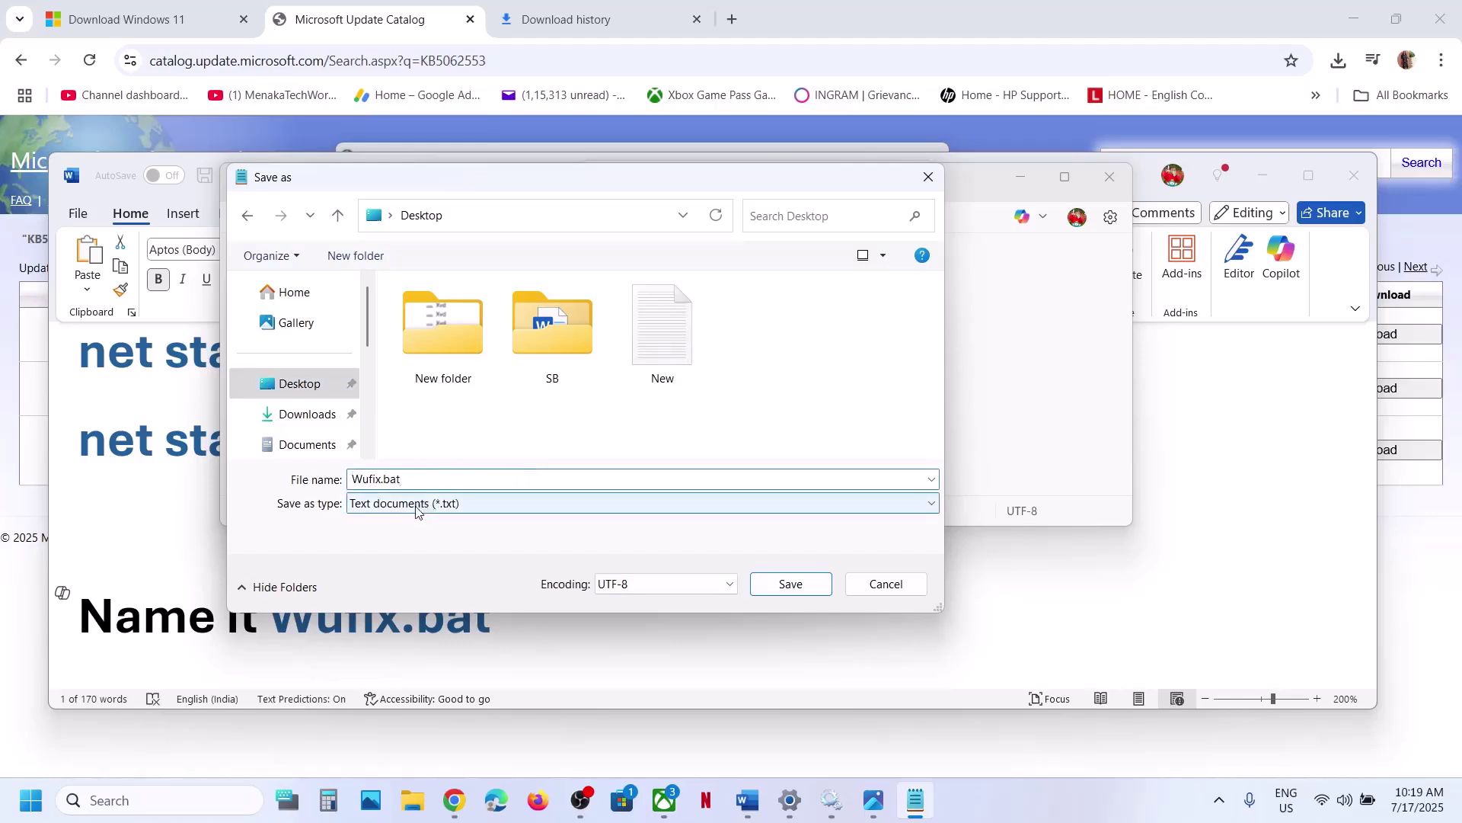
left_click(416, 537)
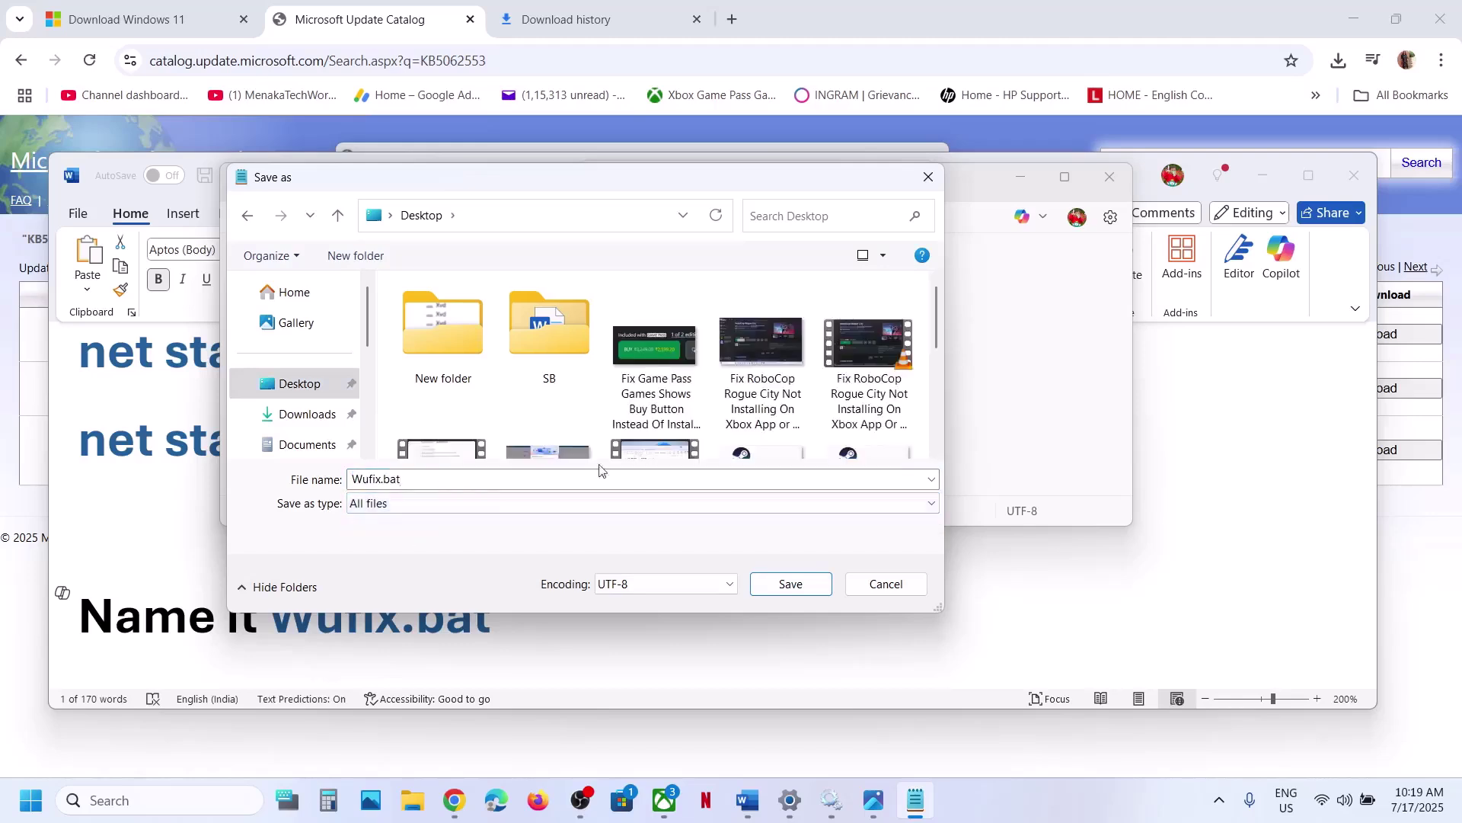
scroll(667, 447, "down", 3)
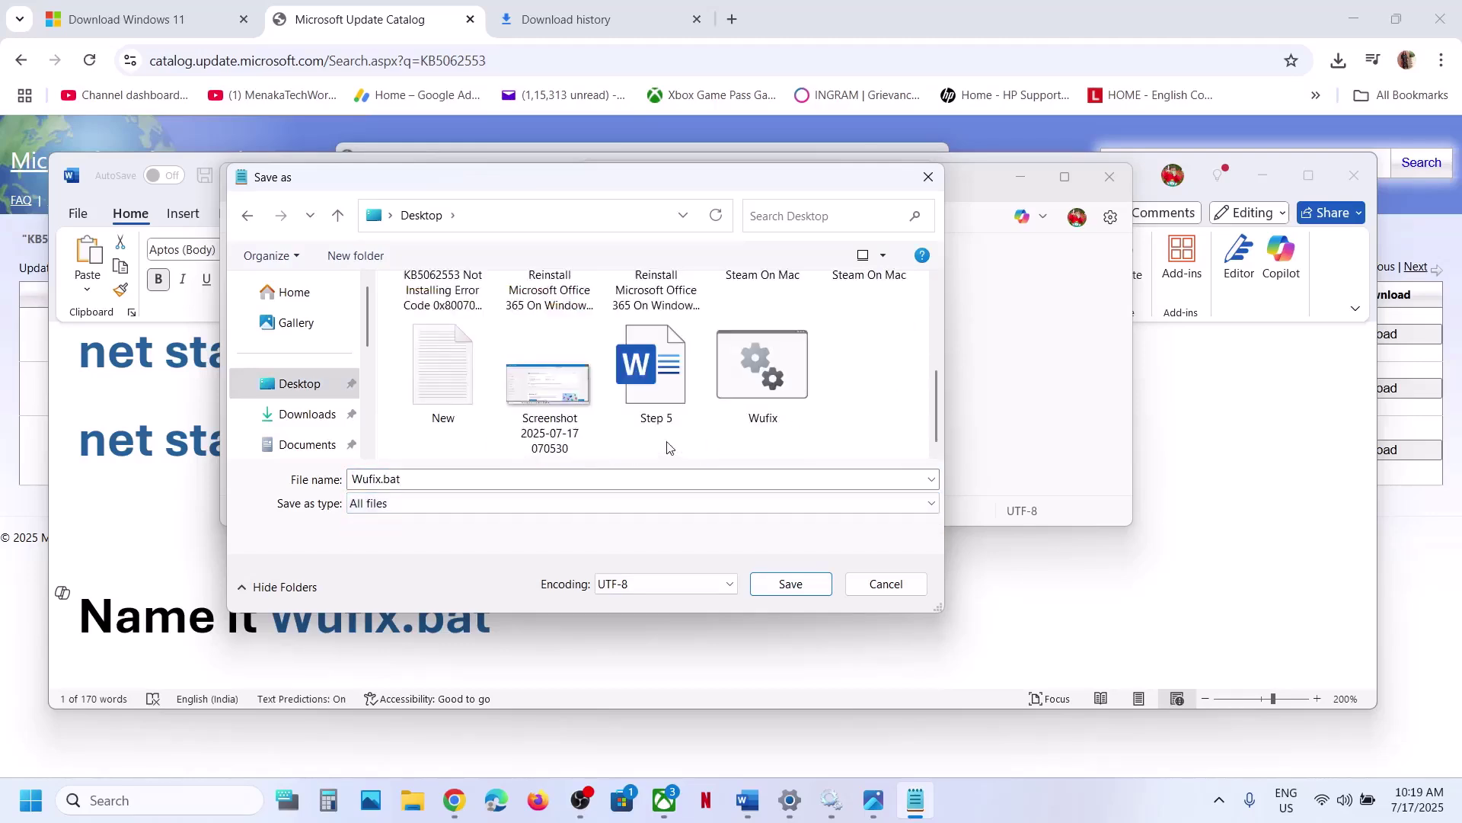
left_click(792, 582)
left_click(796, 401)
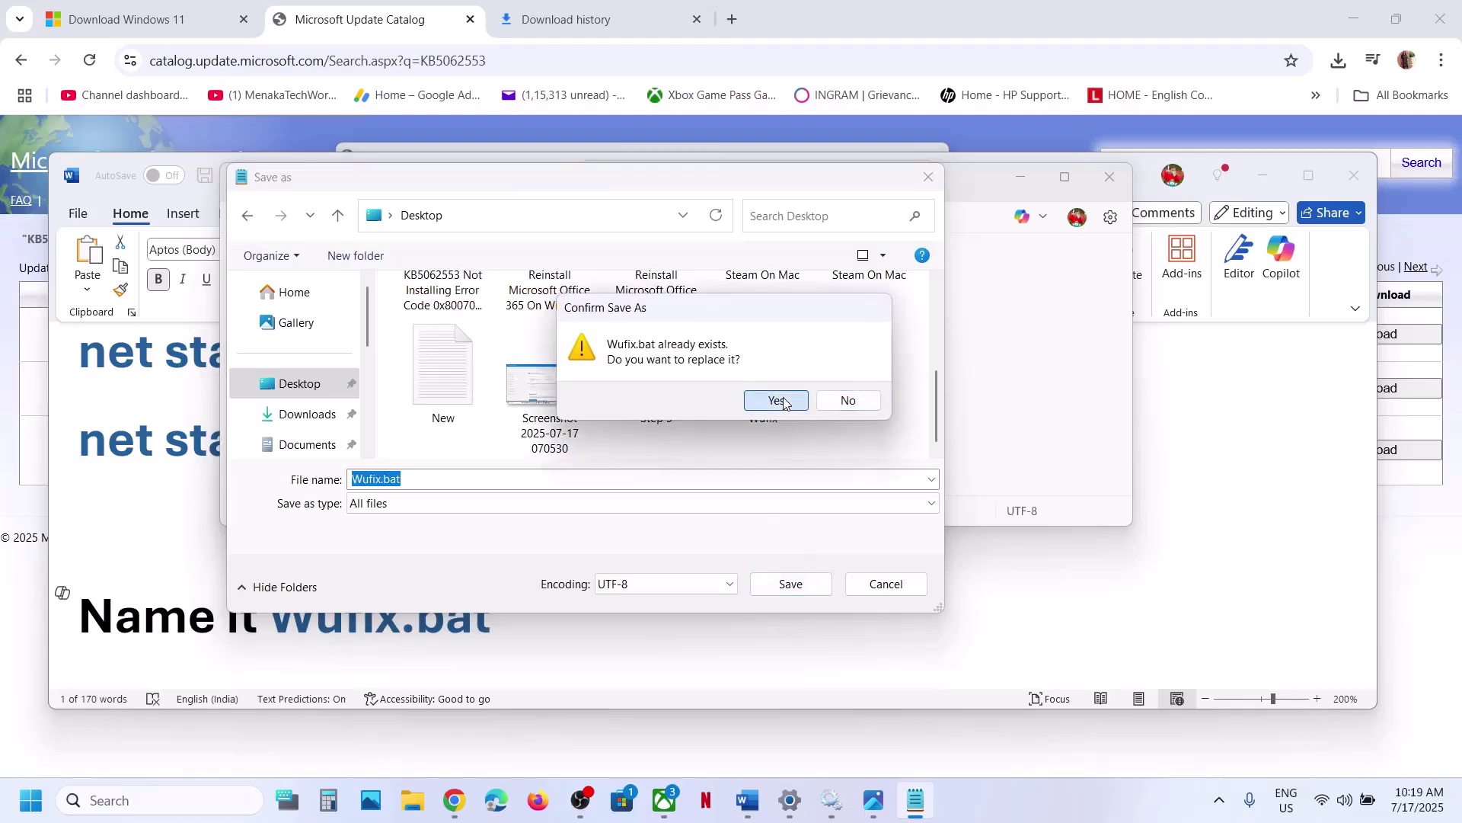
left_click(1124, 175)
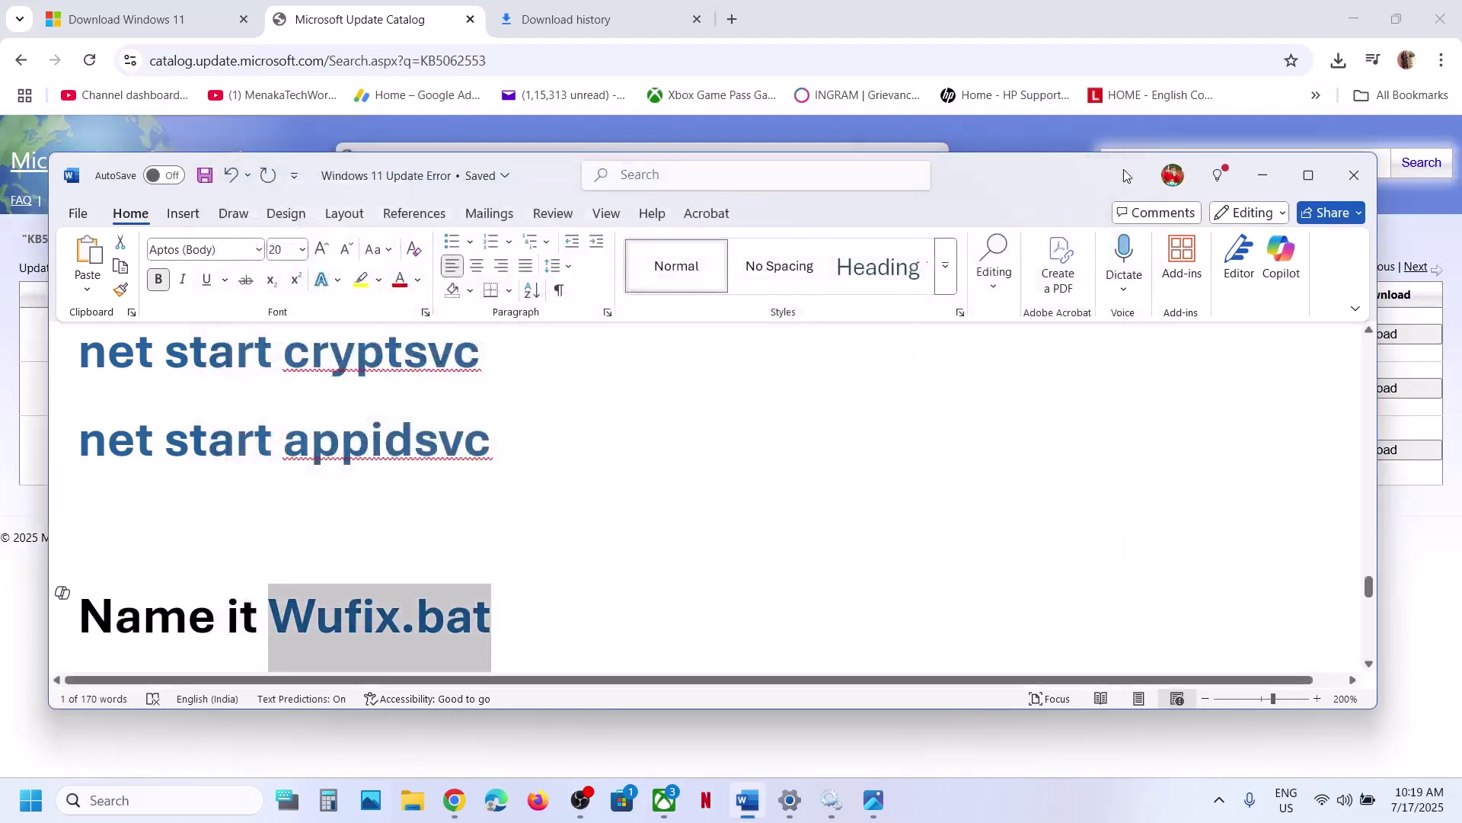
key("super+d")
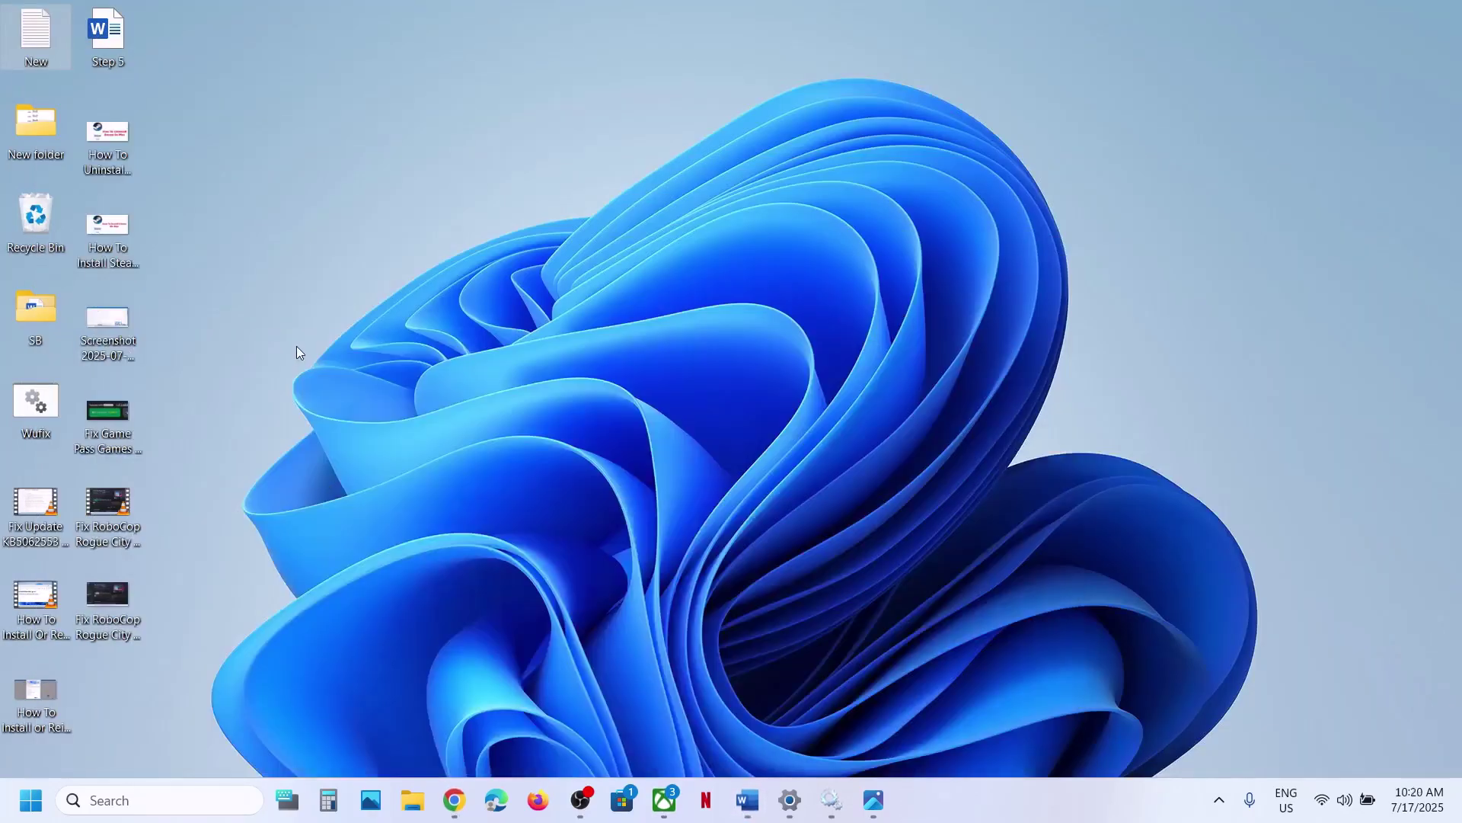
- Move Wufix.bat to mid-desktop, run it as administrator, and approve the UAC prompt
left_click_drag(25, 412, 676, 315)
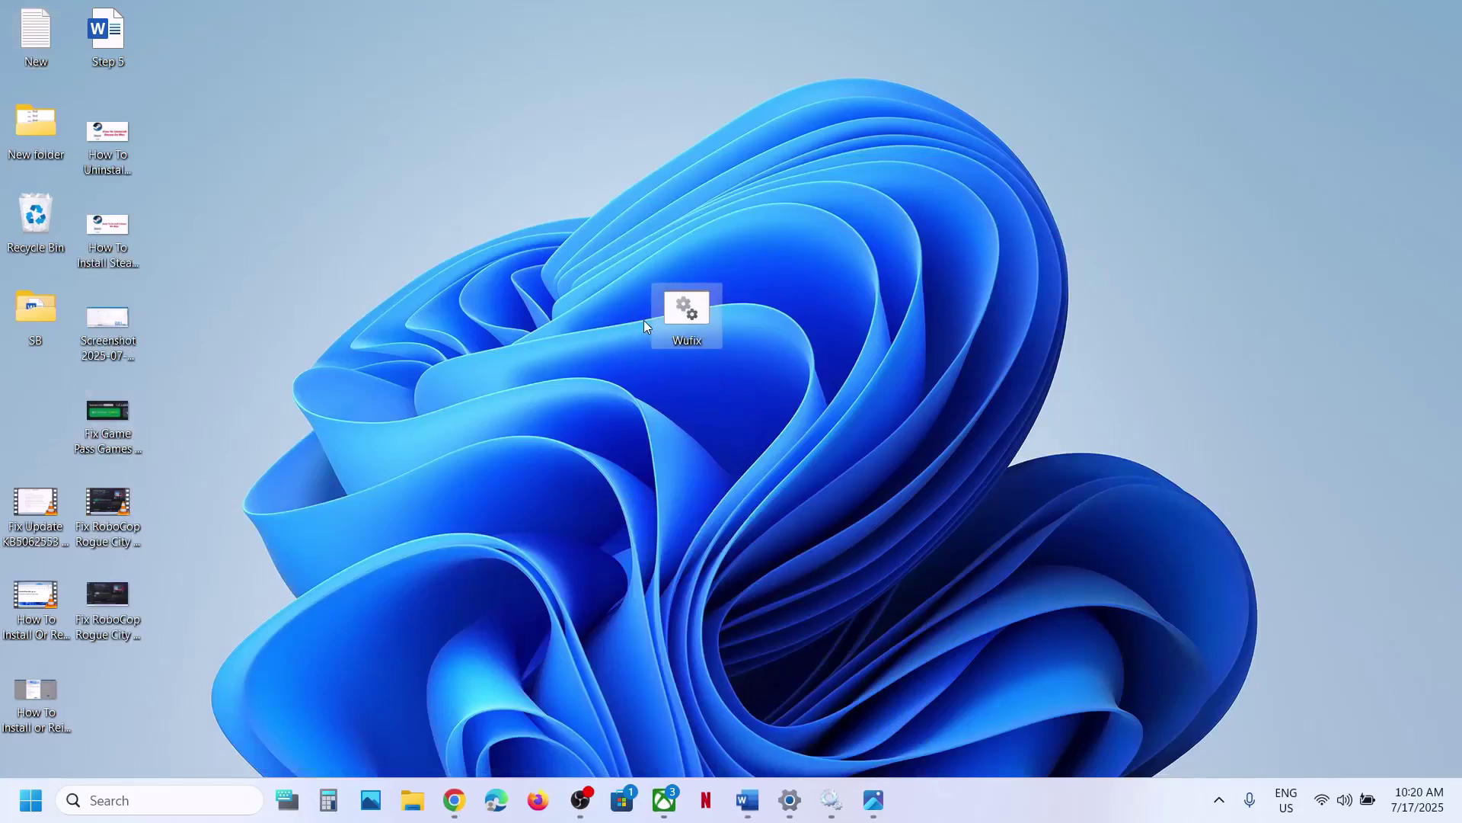
right_click(698, 320)
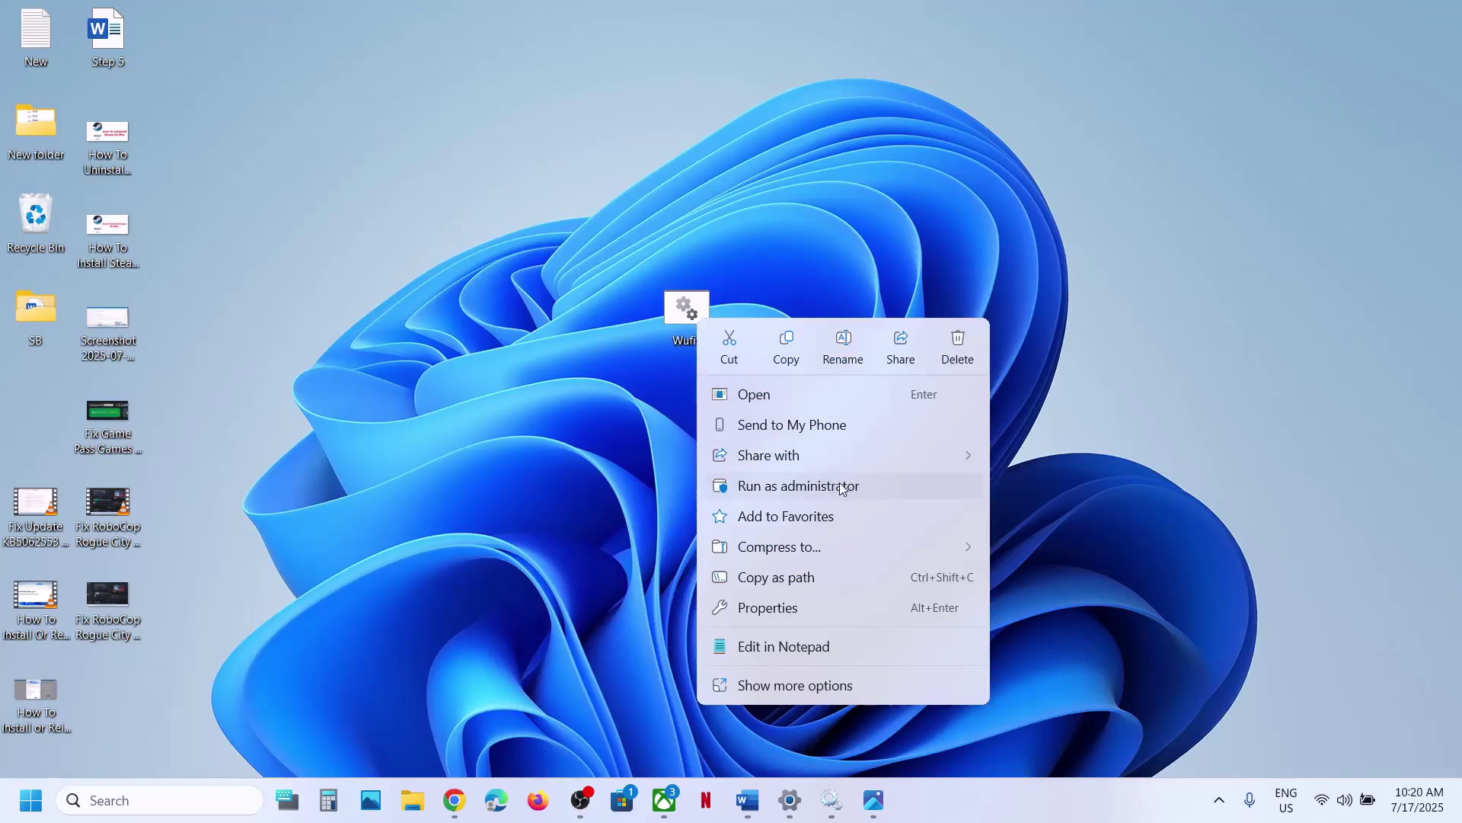
left_click(841, 485)
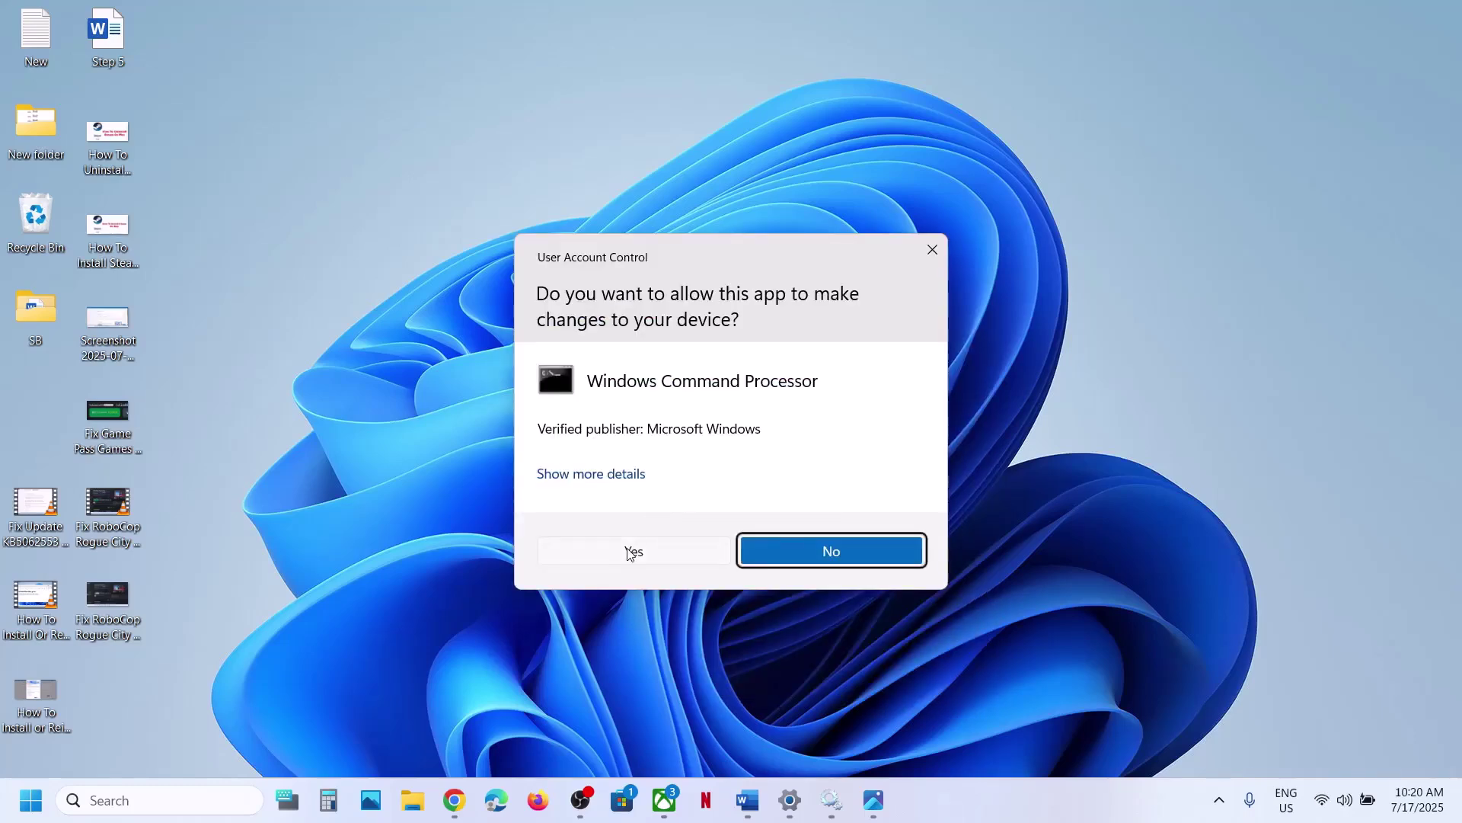
left_click(632, 551)
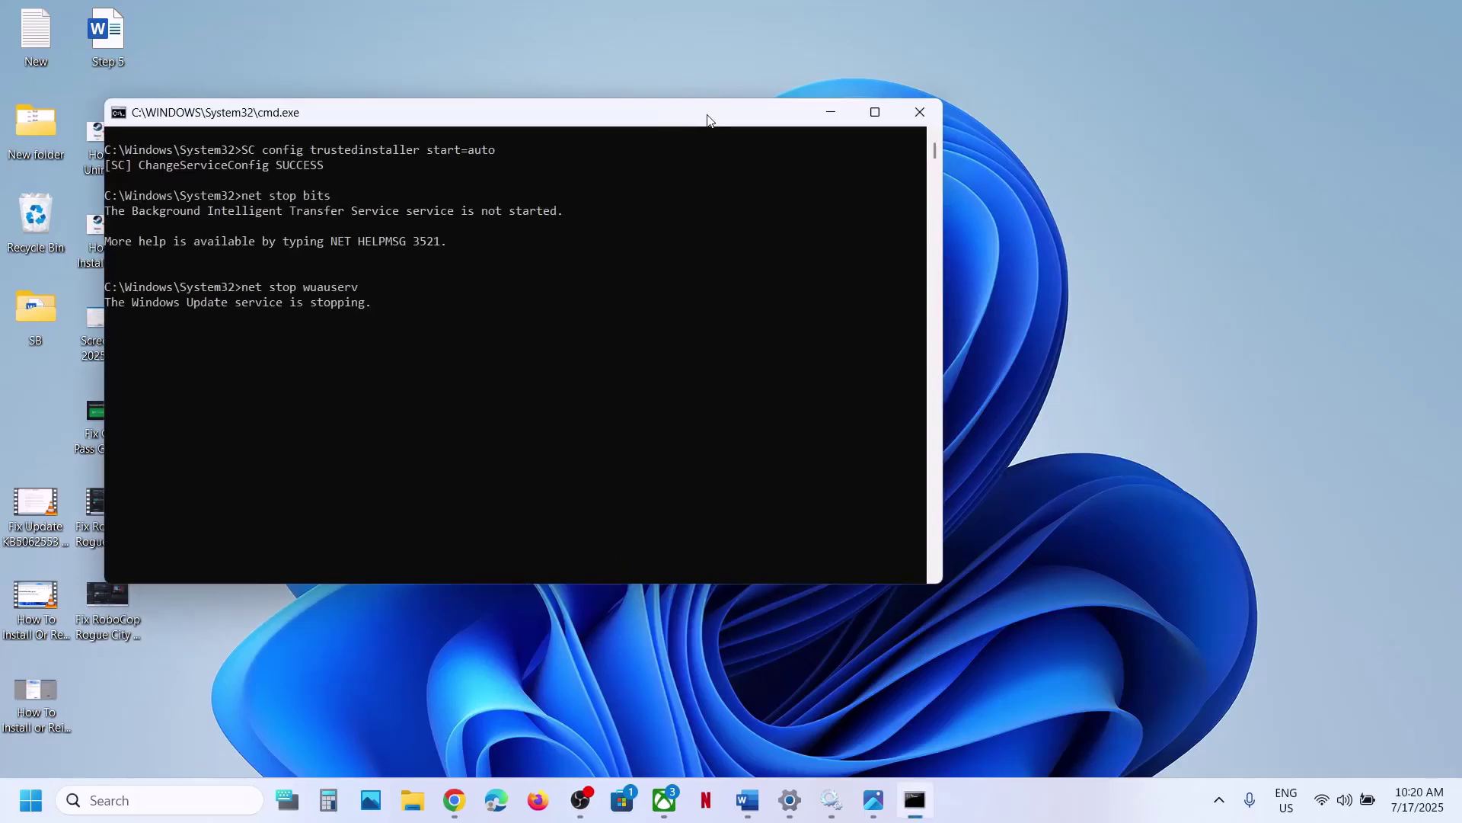
- Approve stopping Cryptographic Services, check the guide's DISM and Sfc lines, and resume the script
left_click_drag(707, 120, 659, 223)
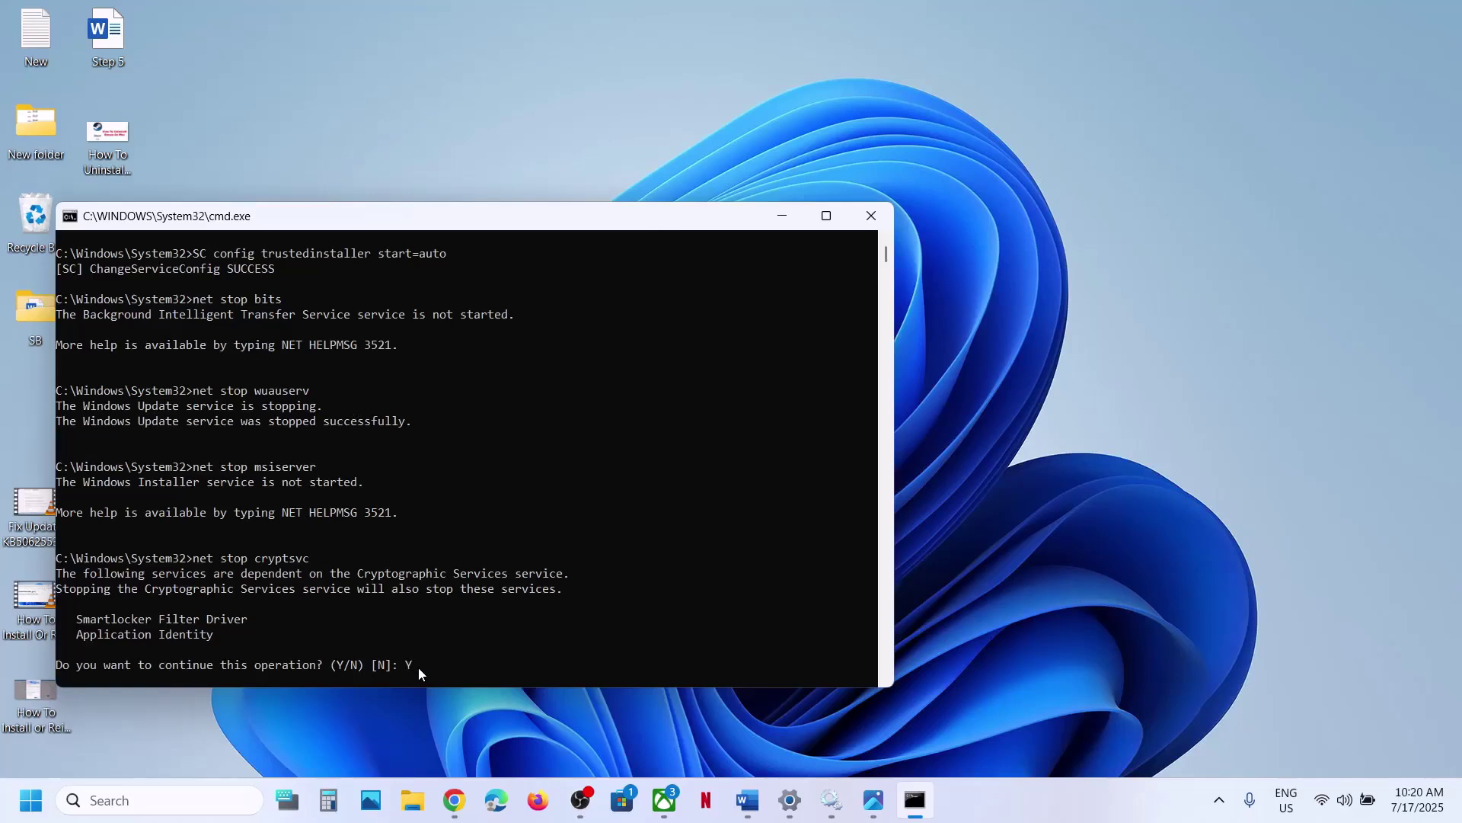
key("Return")
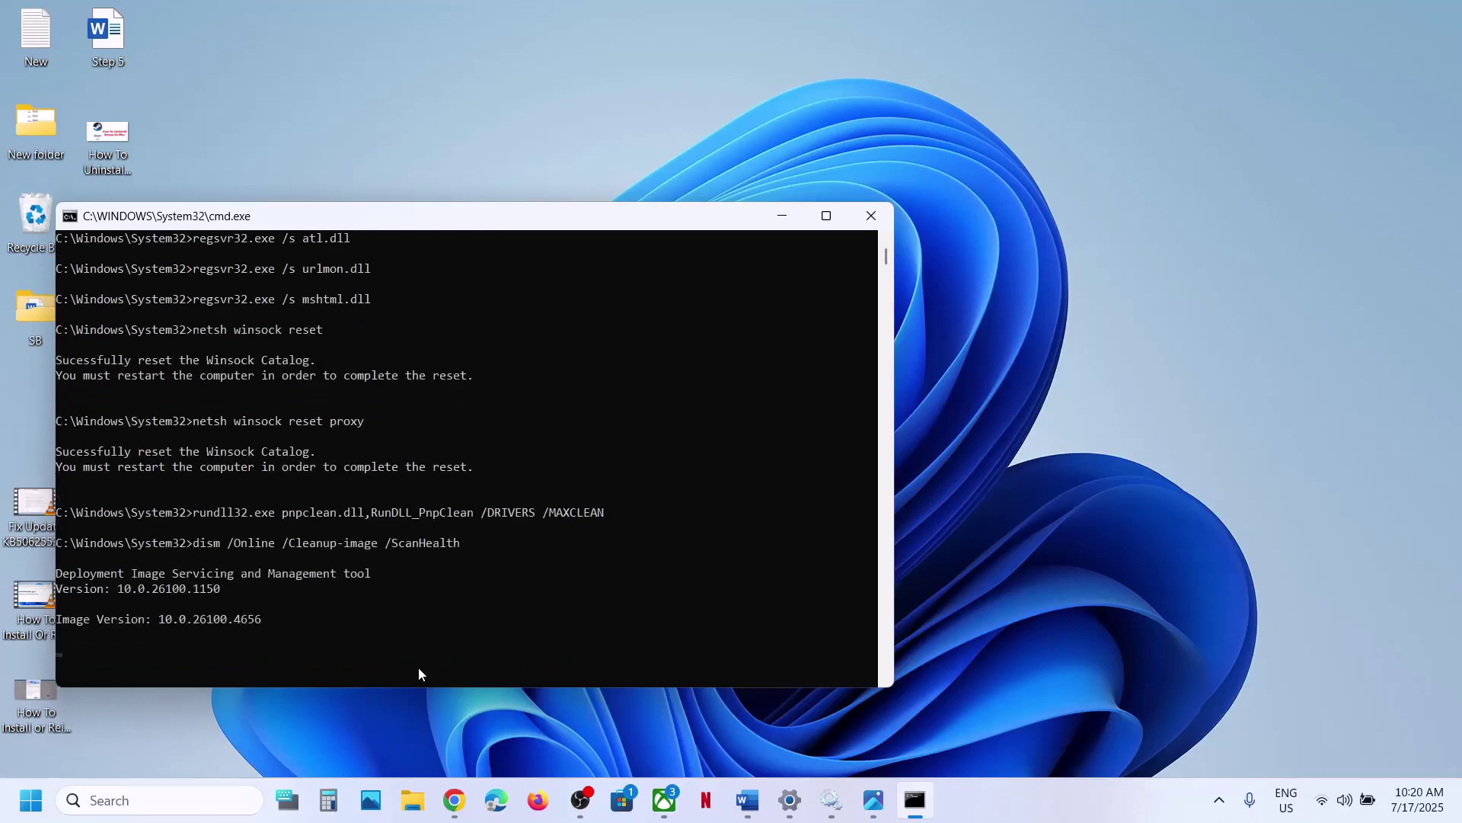
left_click(747, 800)
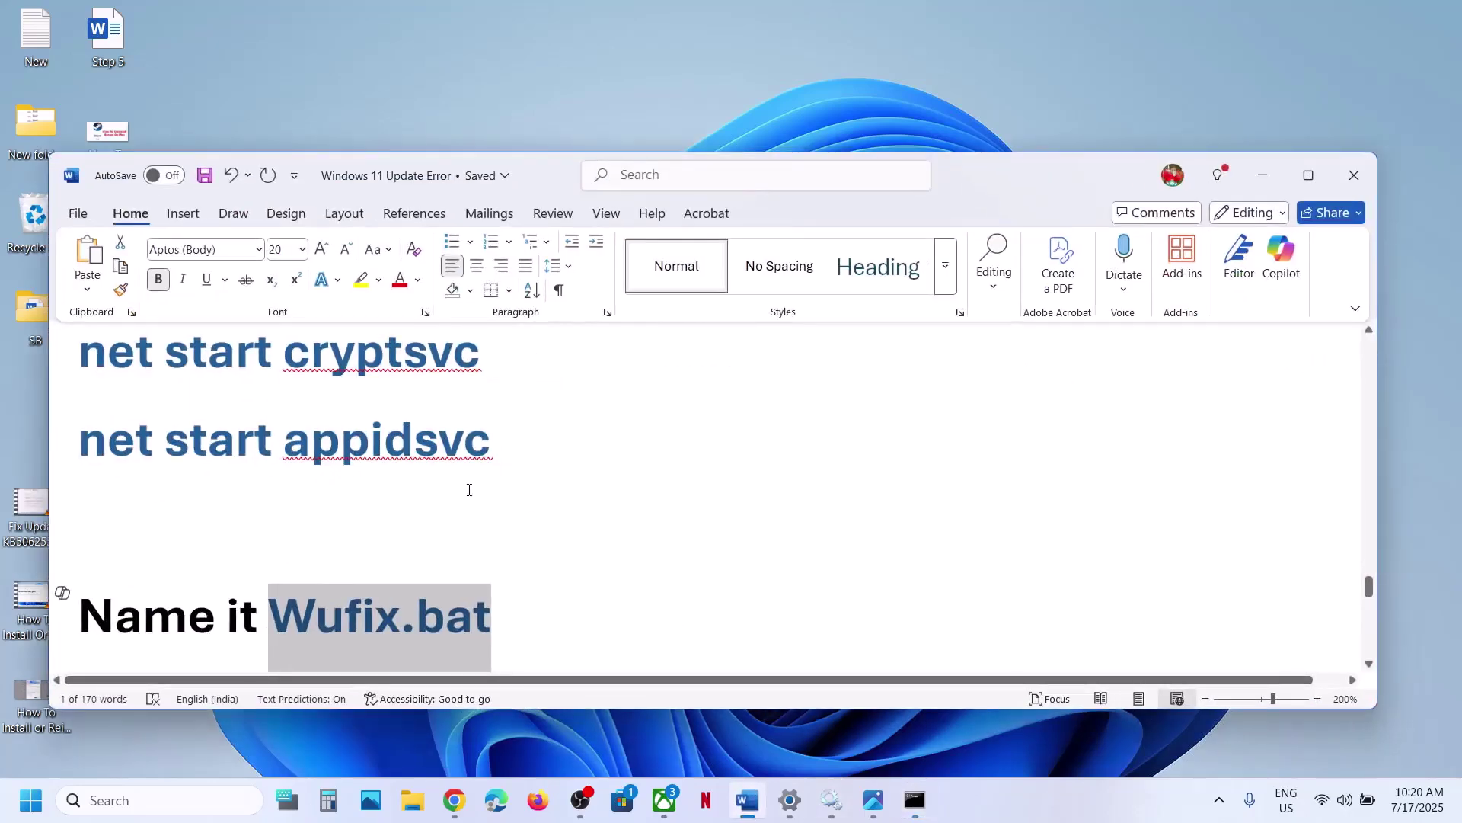
scroll(471, 490, "up", 3)
scroll(469, 489, "up", 5)
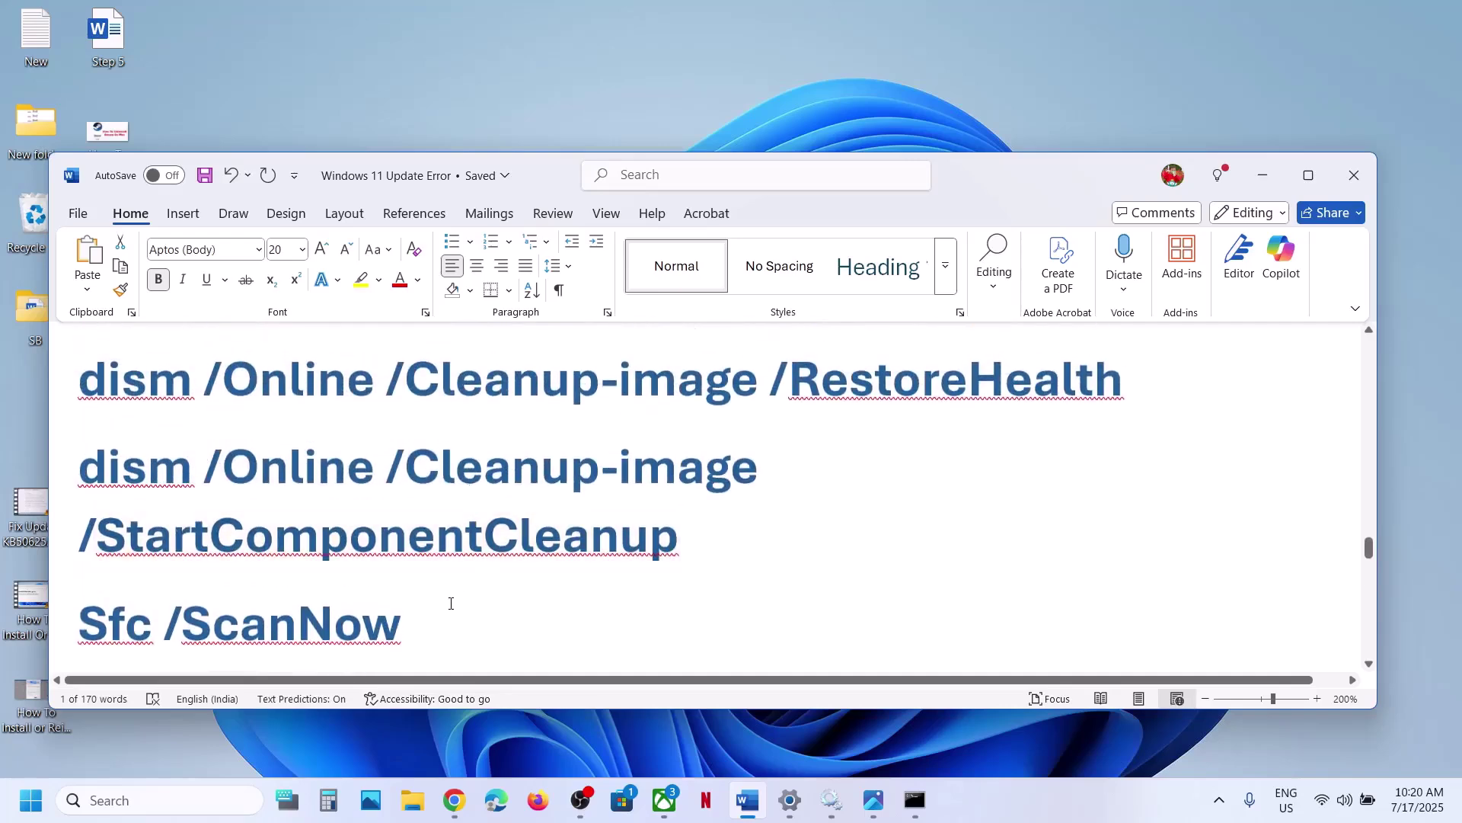
left_click_drag(441, 615, 91, 406)
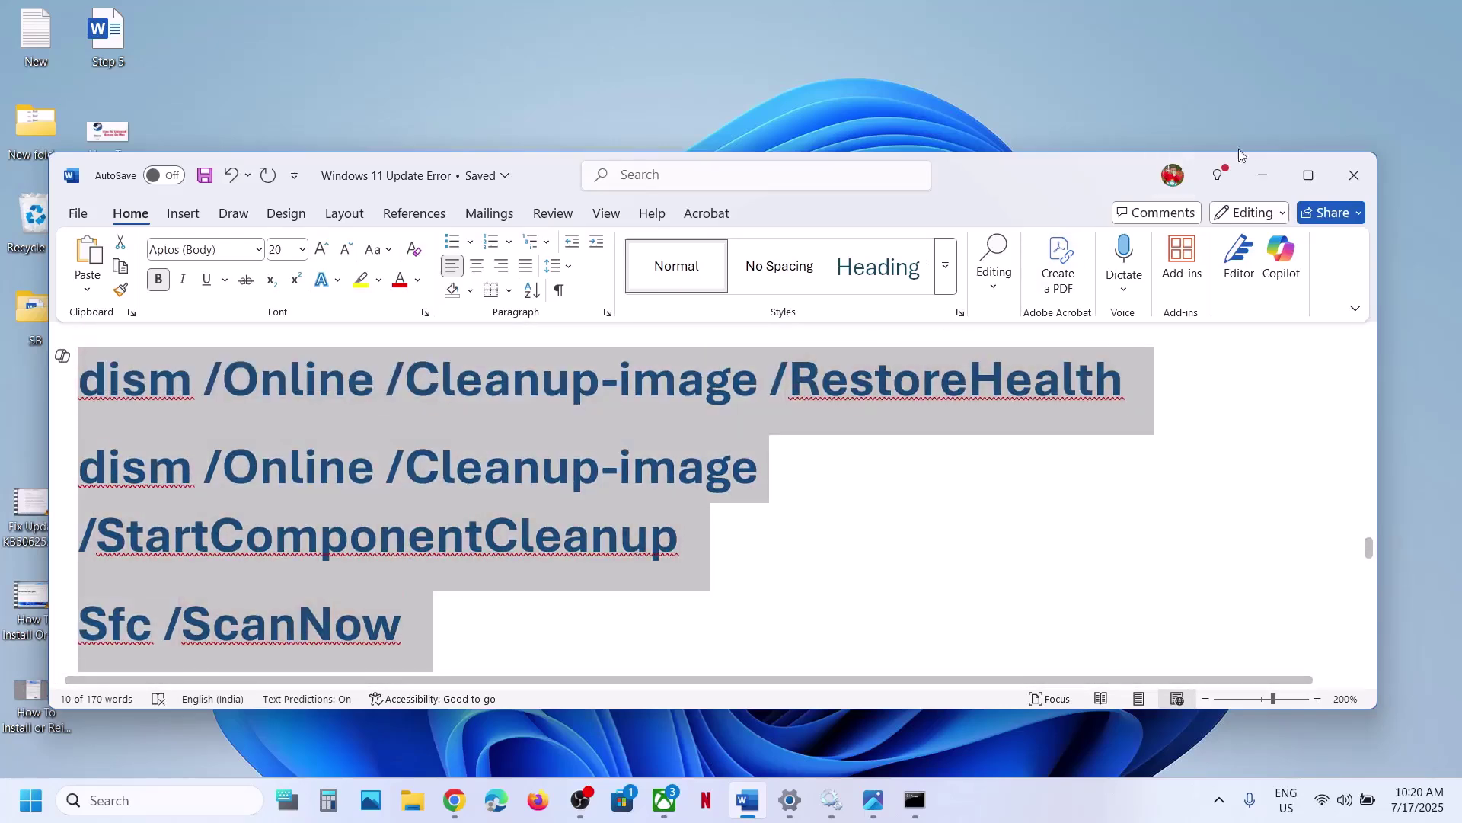
left_click(1272, 173)
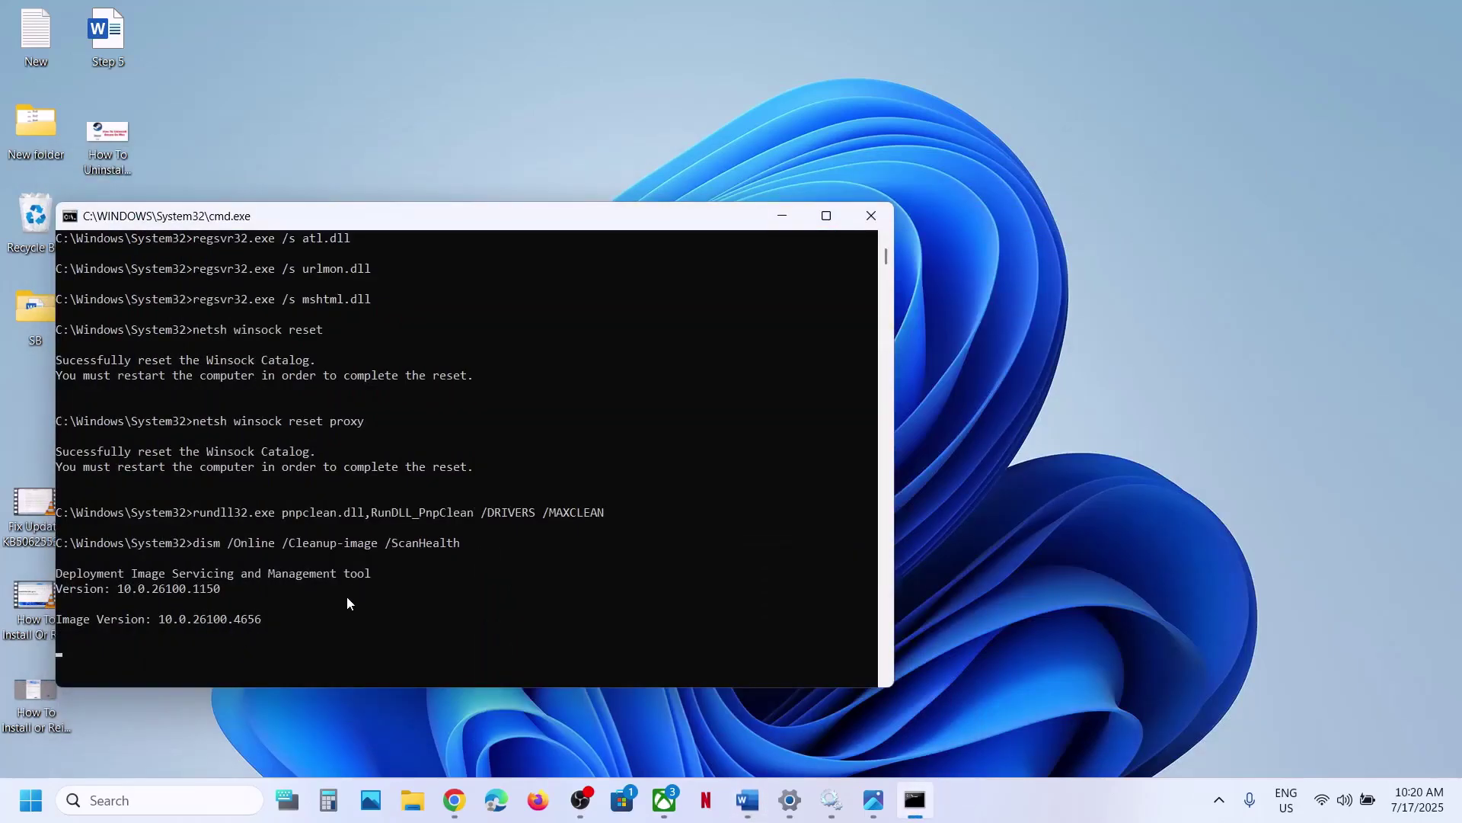
scroll(345, 595, "down", 2)
left_click(319, 588)
key("Escape")
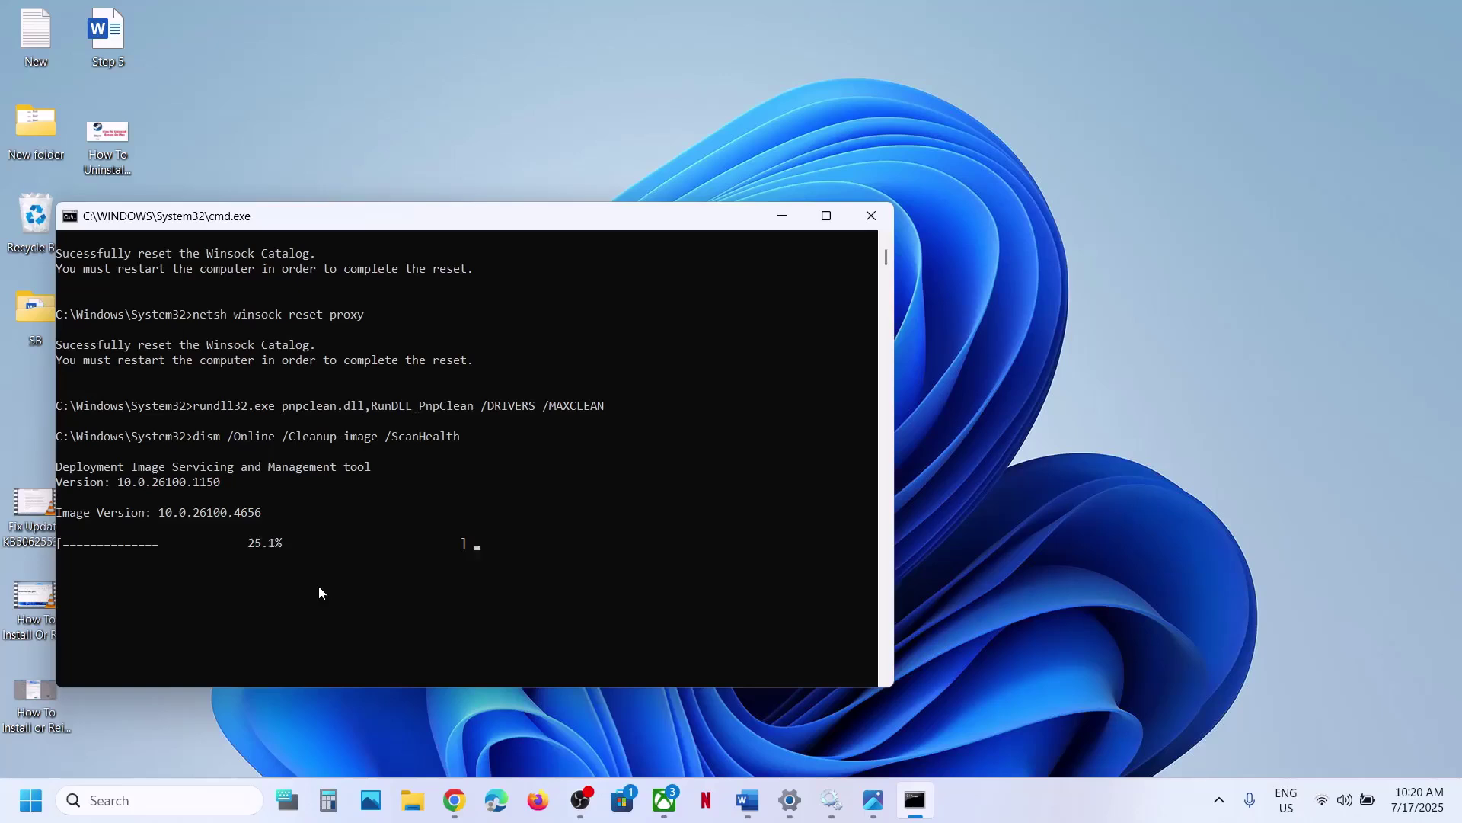
- Bring up the Start menu's power options, then dismiss them
key("super")
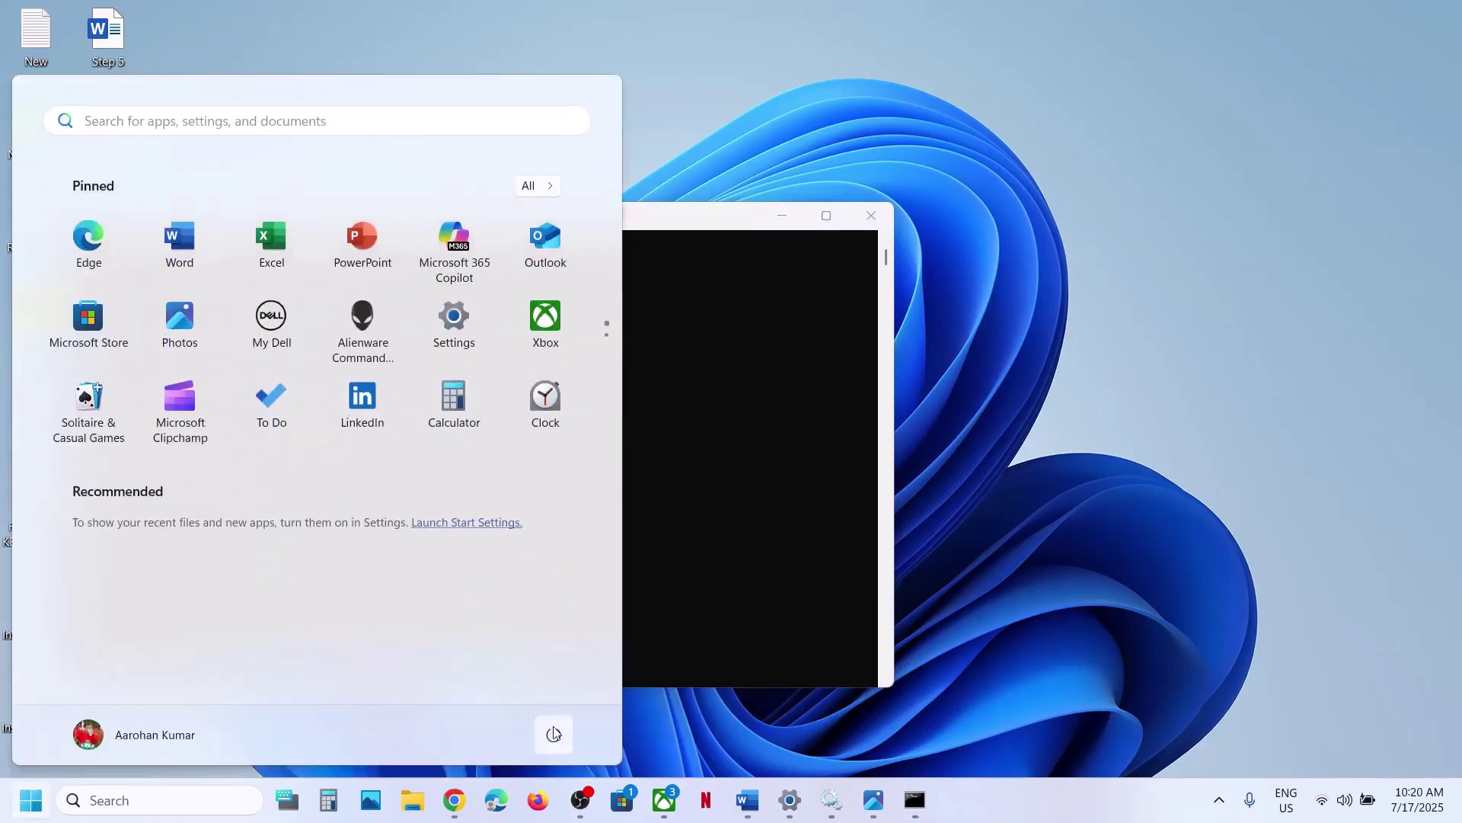
left_click(554, 734)
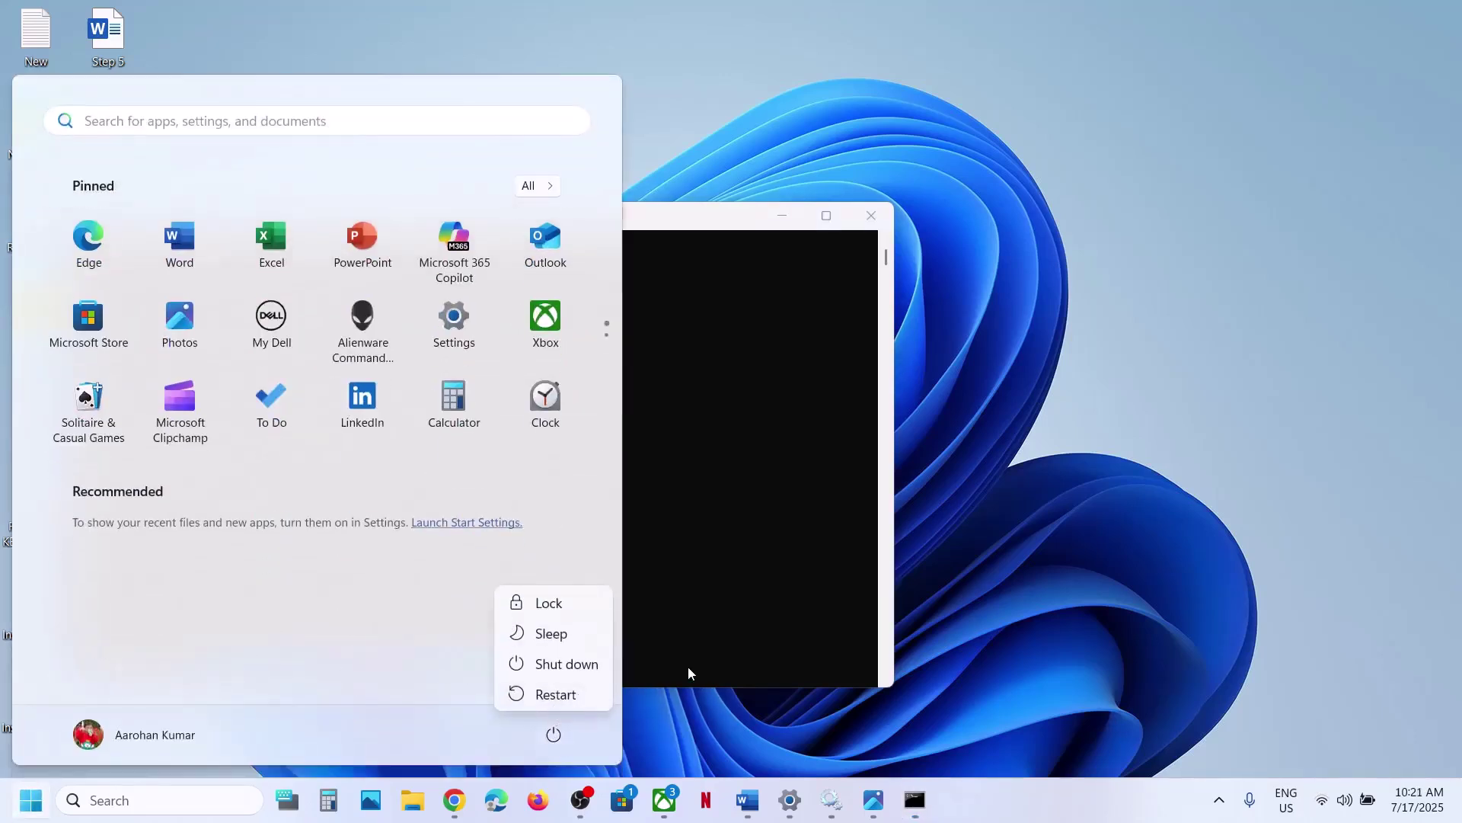
key("Escape")
key("Escape")
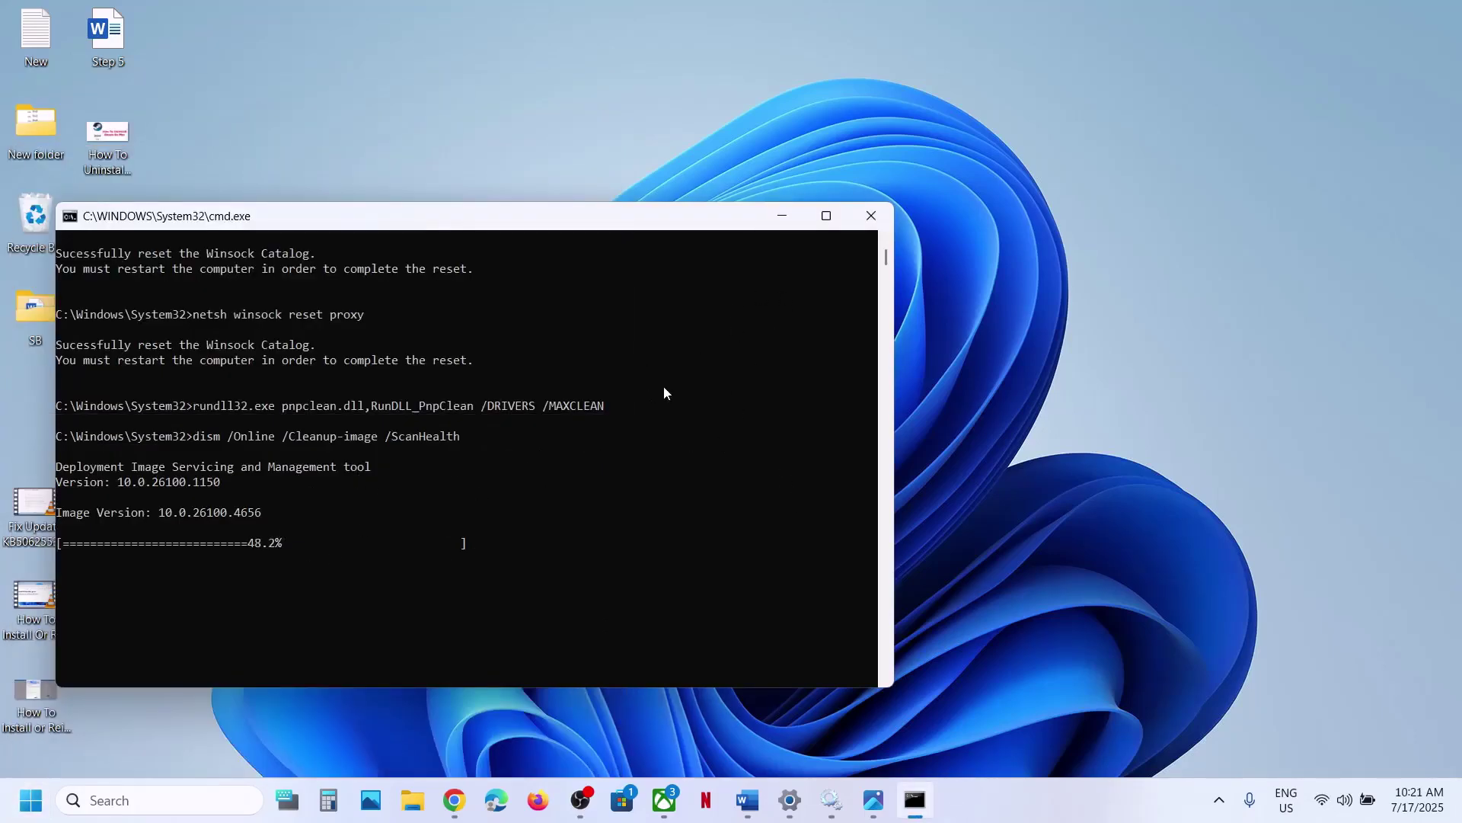
- Select Step 8, Fix Problems Using Windows Update, in the Word guide, then return to Settings
left_click(747, 800)
scroll(503, 606, "down", 15)
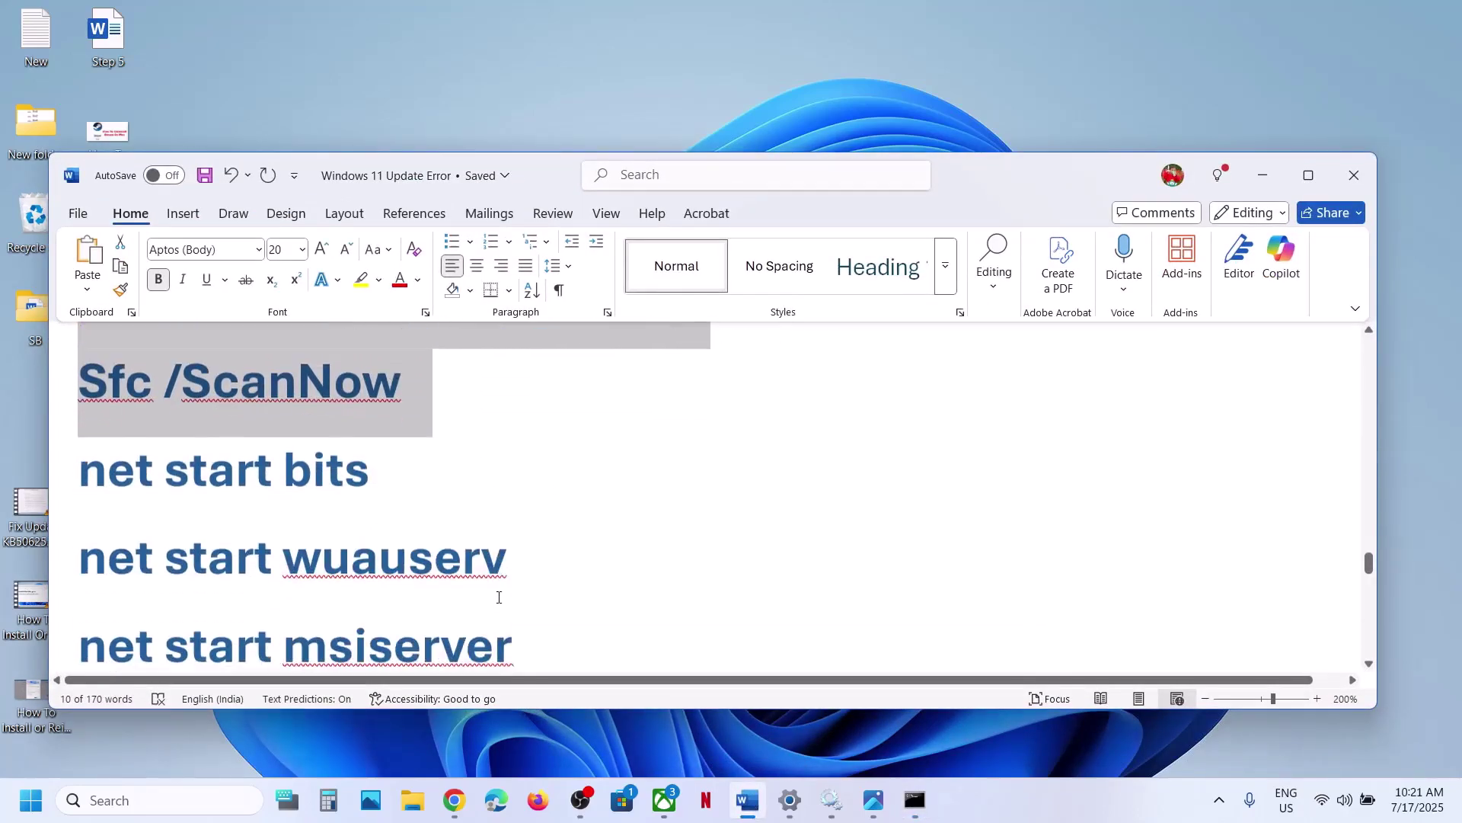
scroll(499, 597, "down", 4)
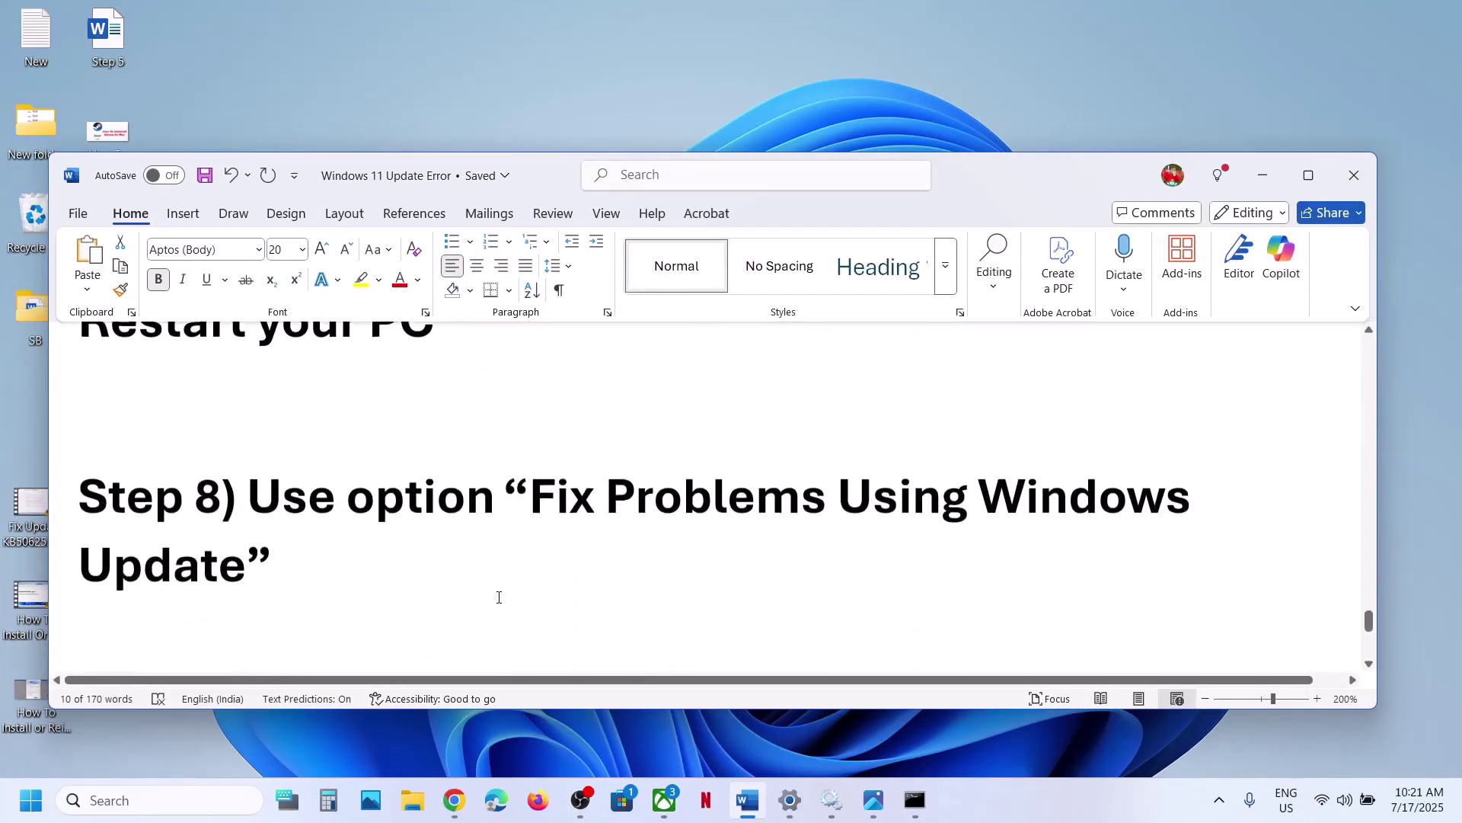
left_click_drag(551, 508, 480, 545)
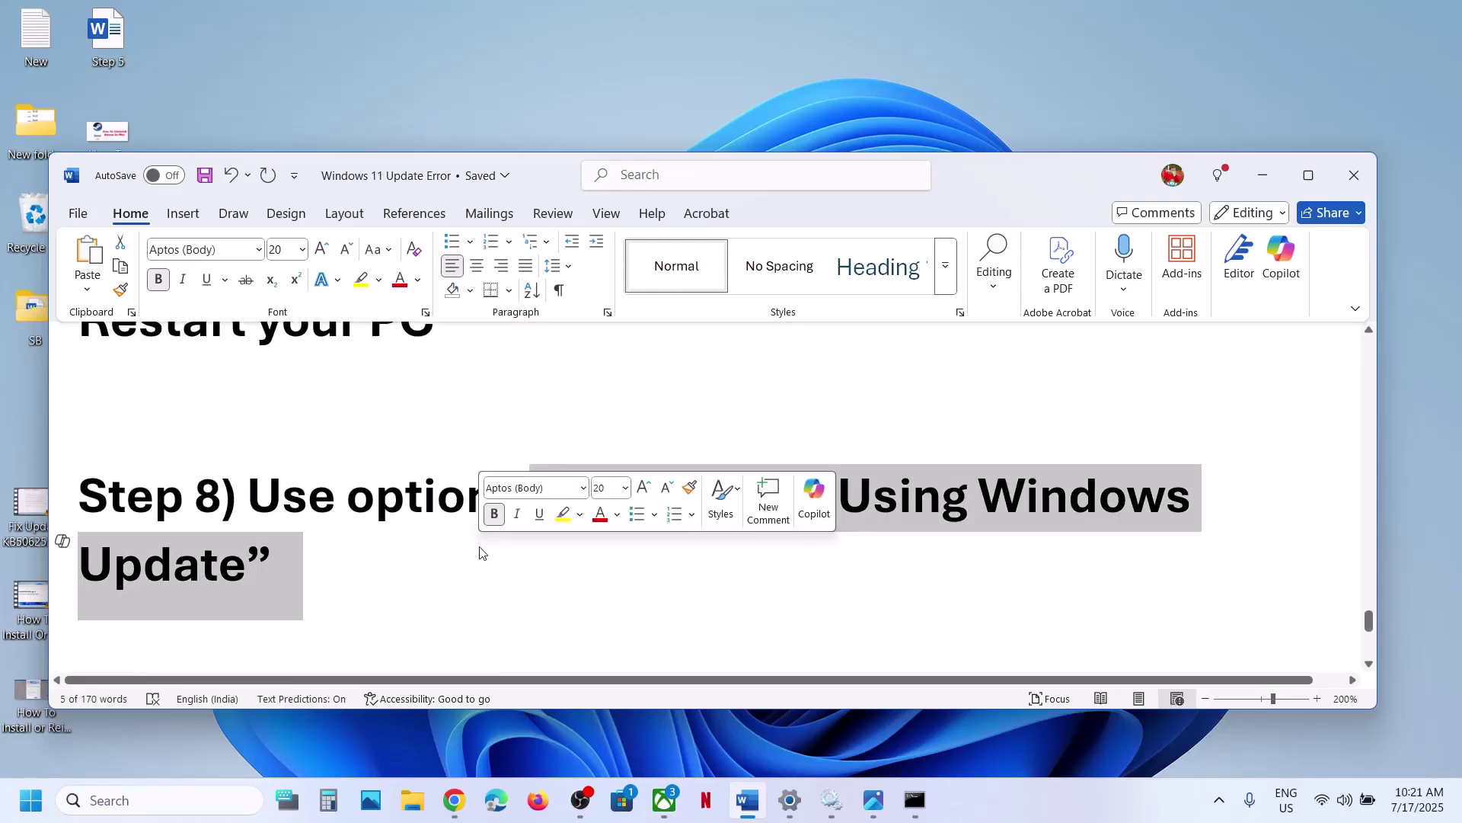
left_click(784, 797)
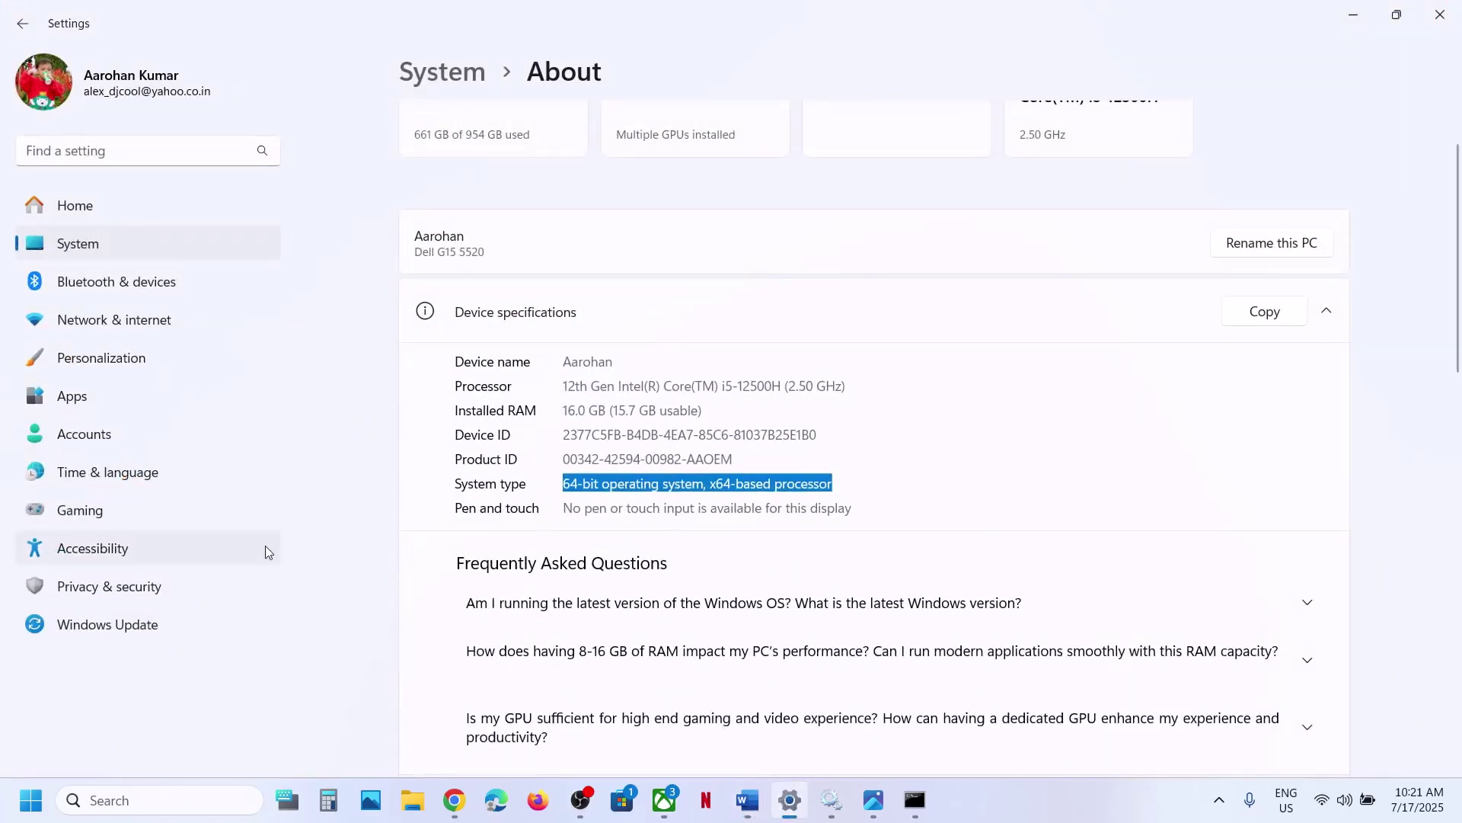
- Go from Windows Update > Advanced options to the System > Recovery page
left_click(163, 621)
left_click(162, 616)
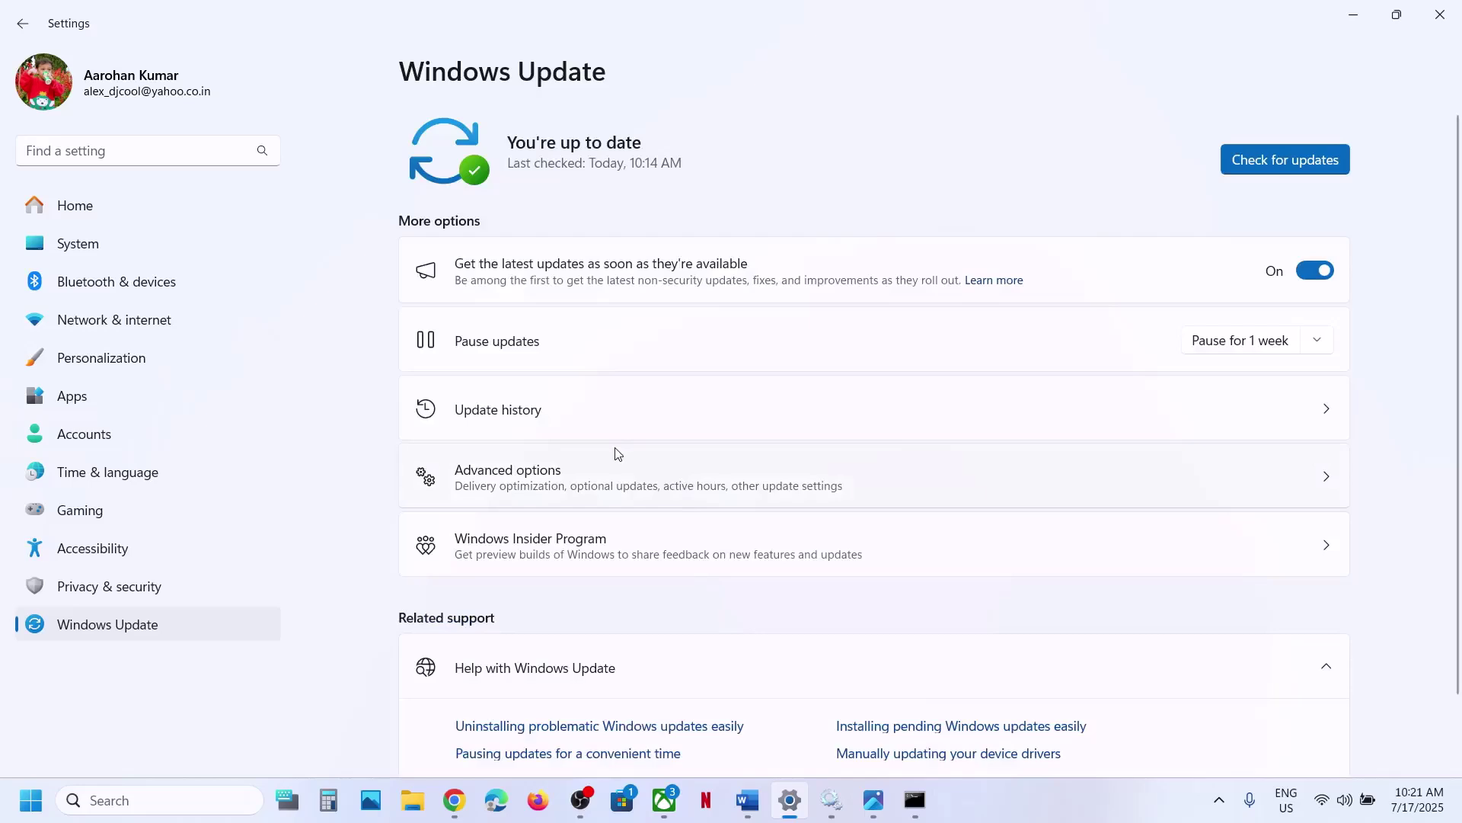
left_click(553, 488)
scroll(526, 542, "down", 3)
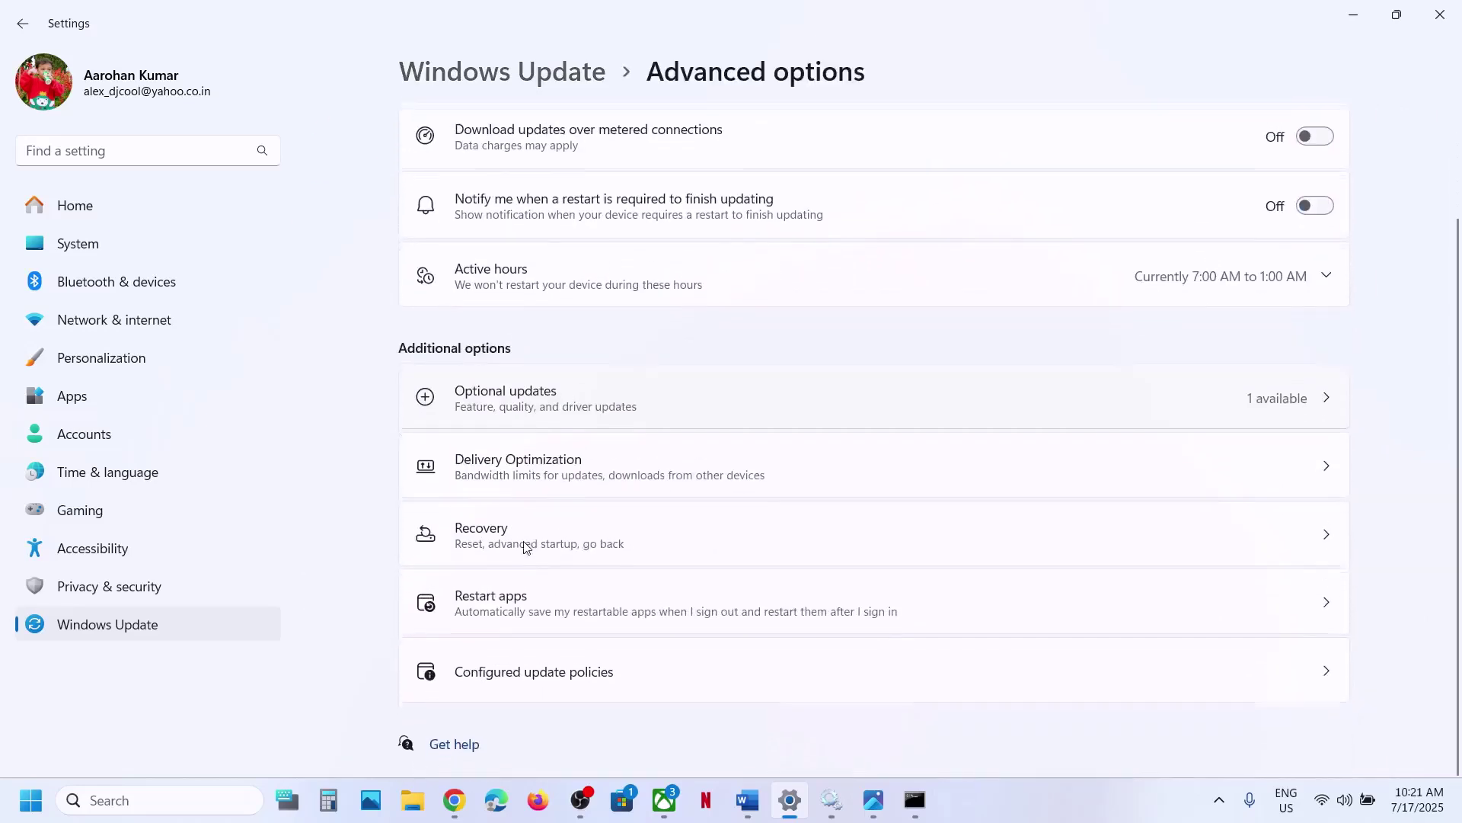
left_click(533, 537)
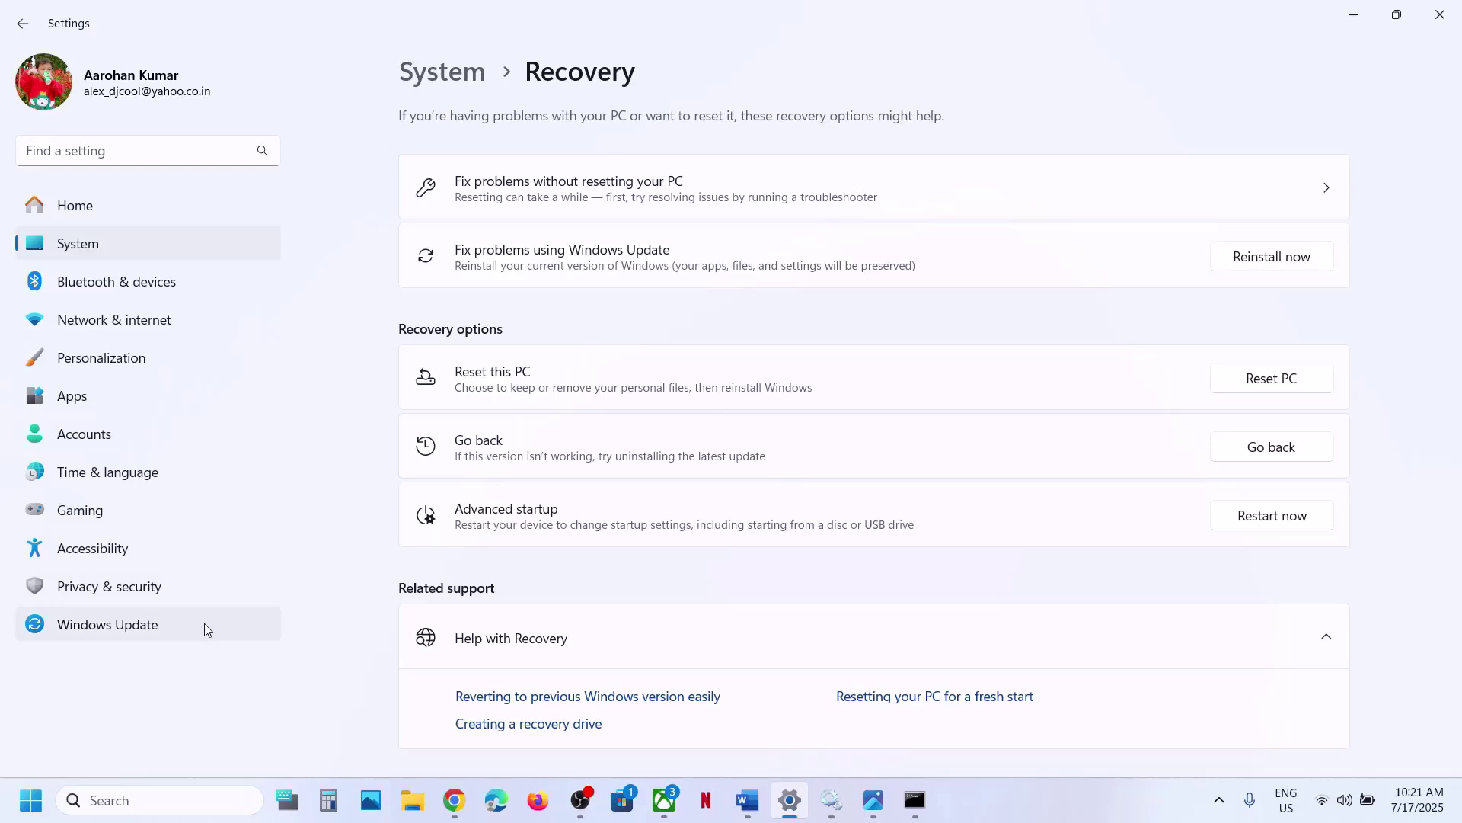
- Copy the Windows 11 download link from the Windows 11 Update Error notes
left_click(747, 800)
scroll(568, 597, "down", 5)
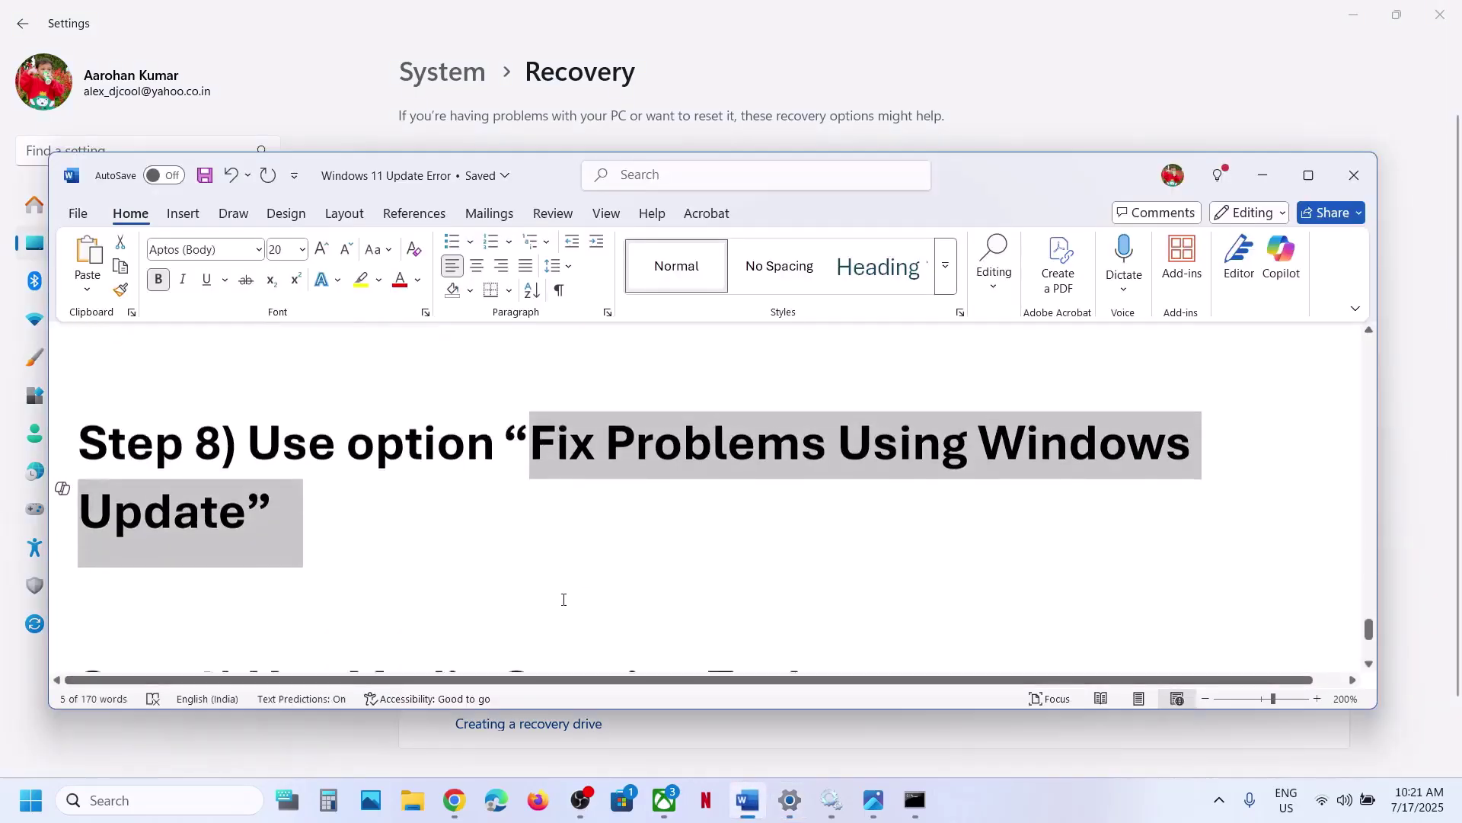
double_click(61, 497)
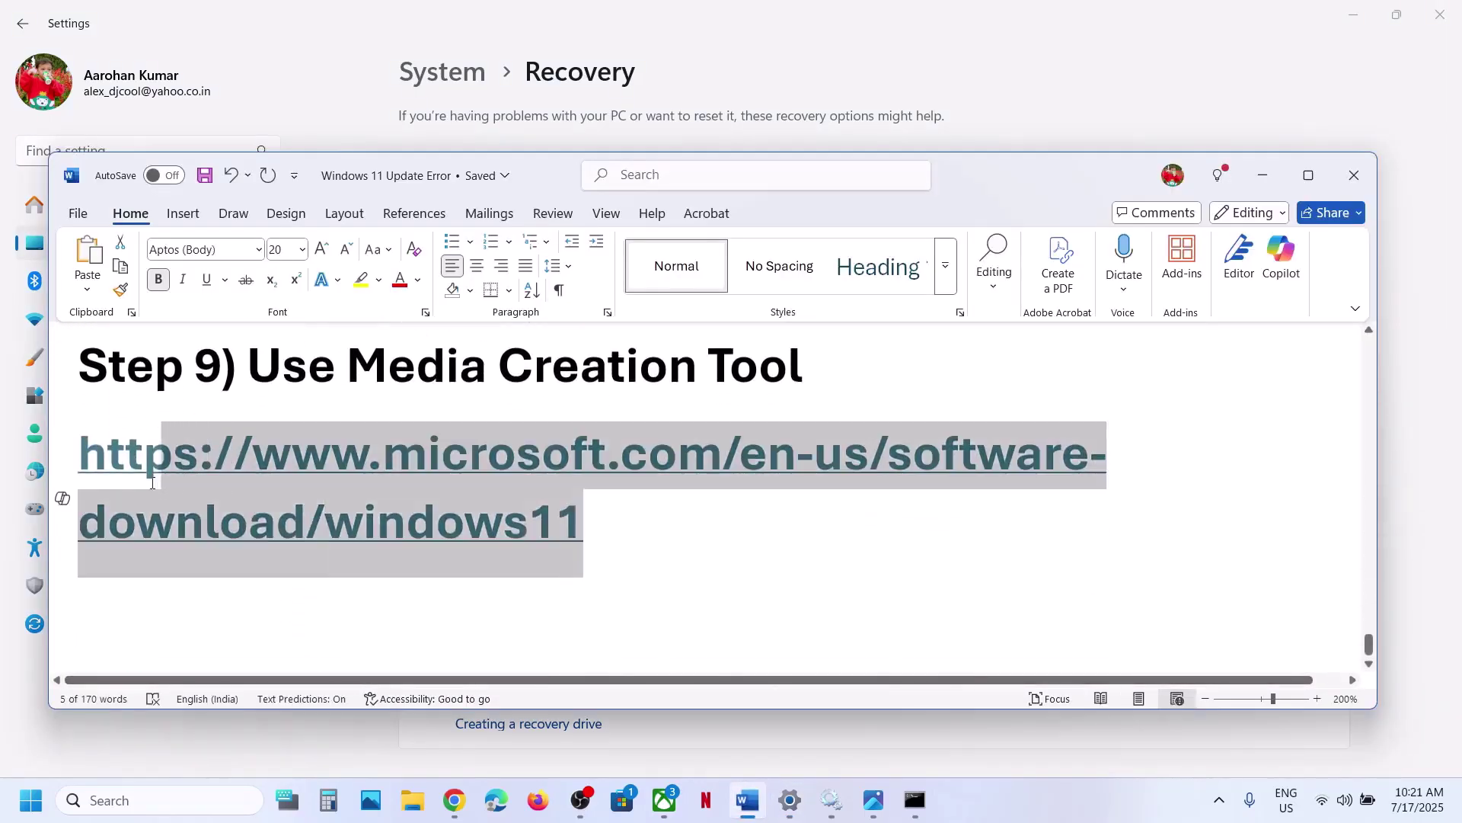
- Load the Windows 11 download page in a new Chrome tab and download the media creation tool
left_click(457, 798)
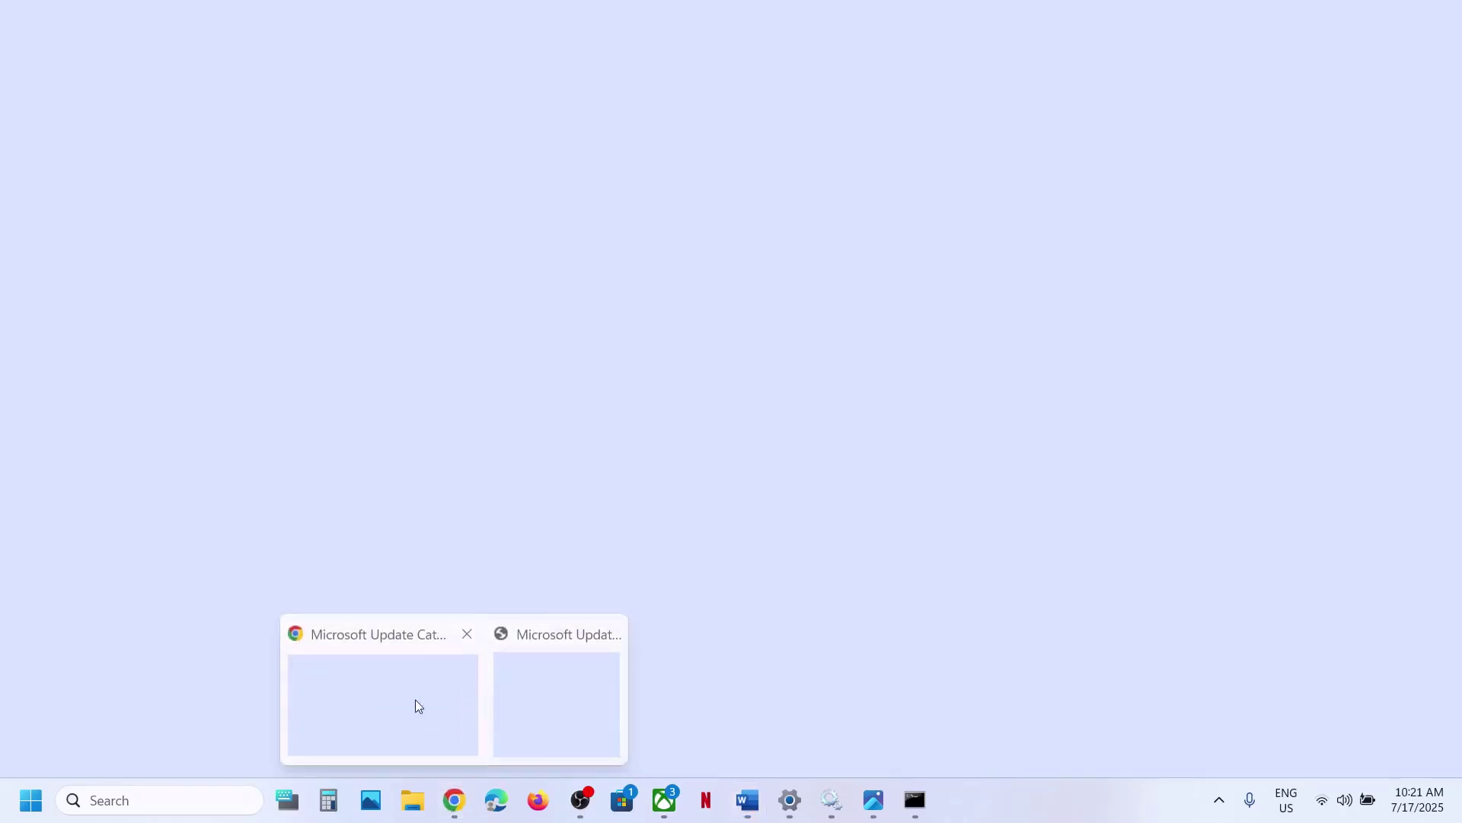
left_click(414, 699)
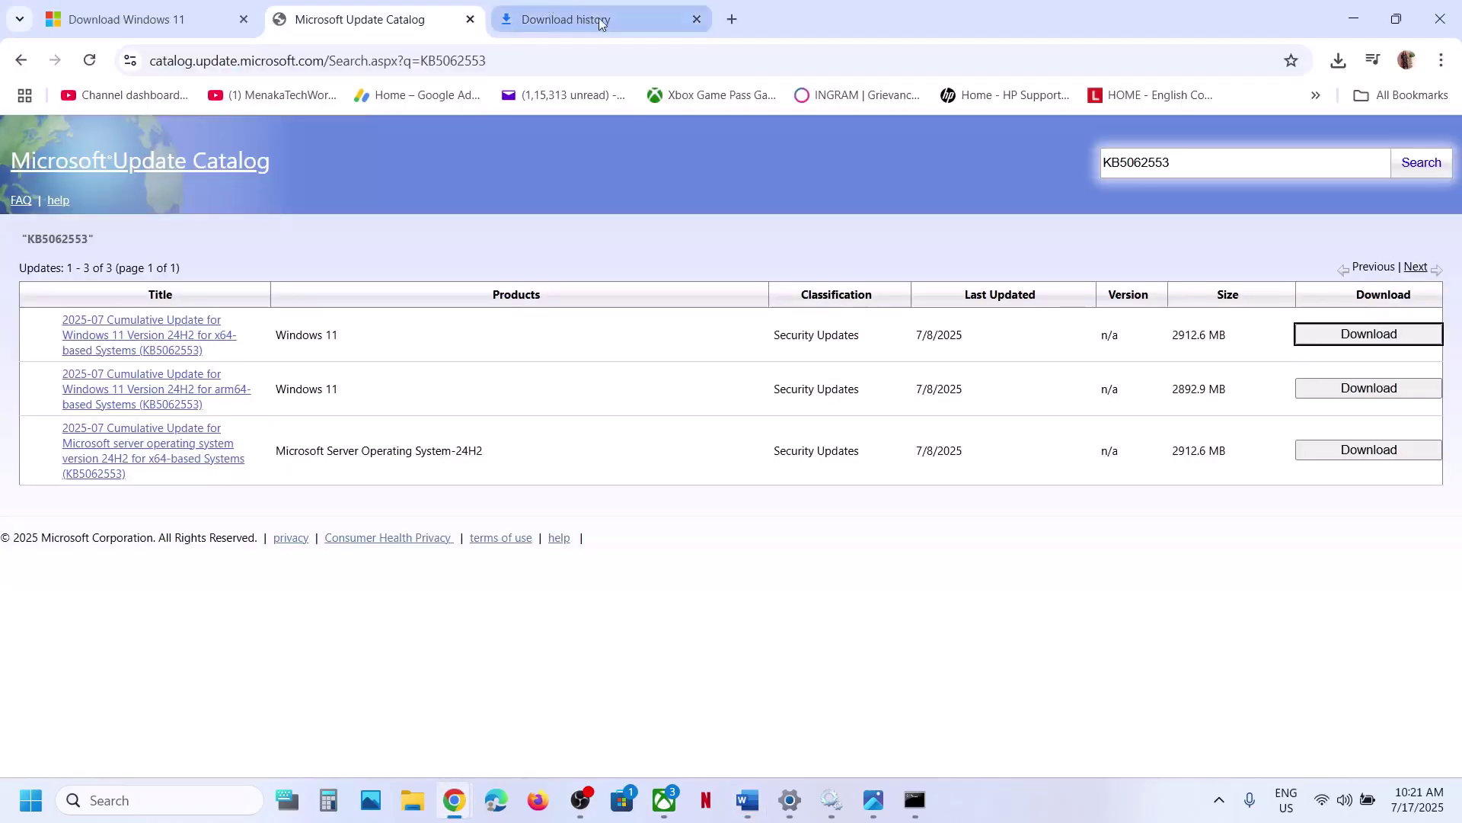
left_click(732, 19)
type("microsoft.com/en-us/software-download/windows11")
key("Return")
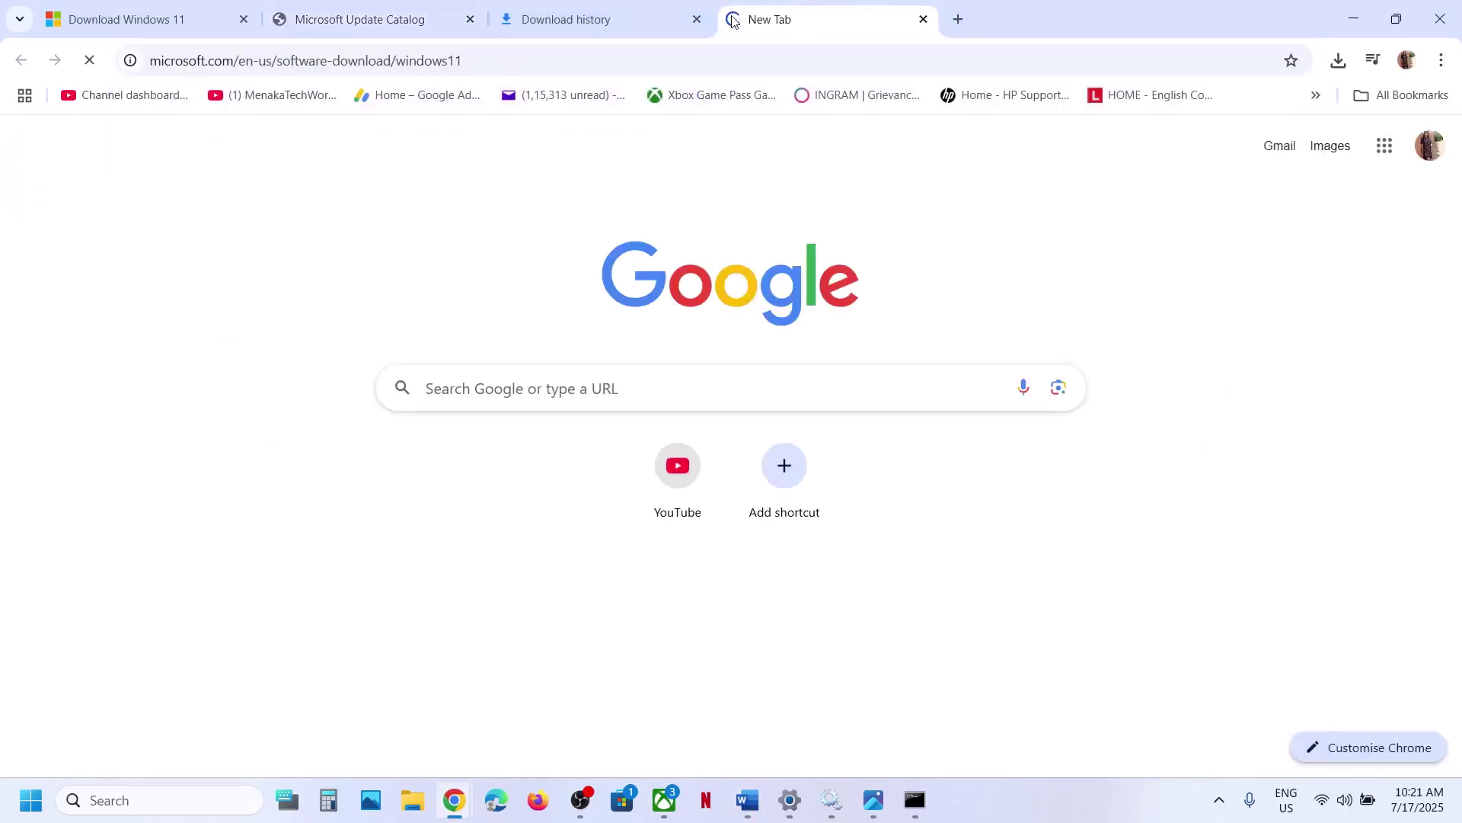
scroll(307, 524, "down", 8)
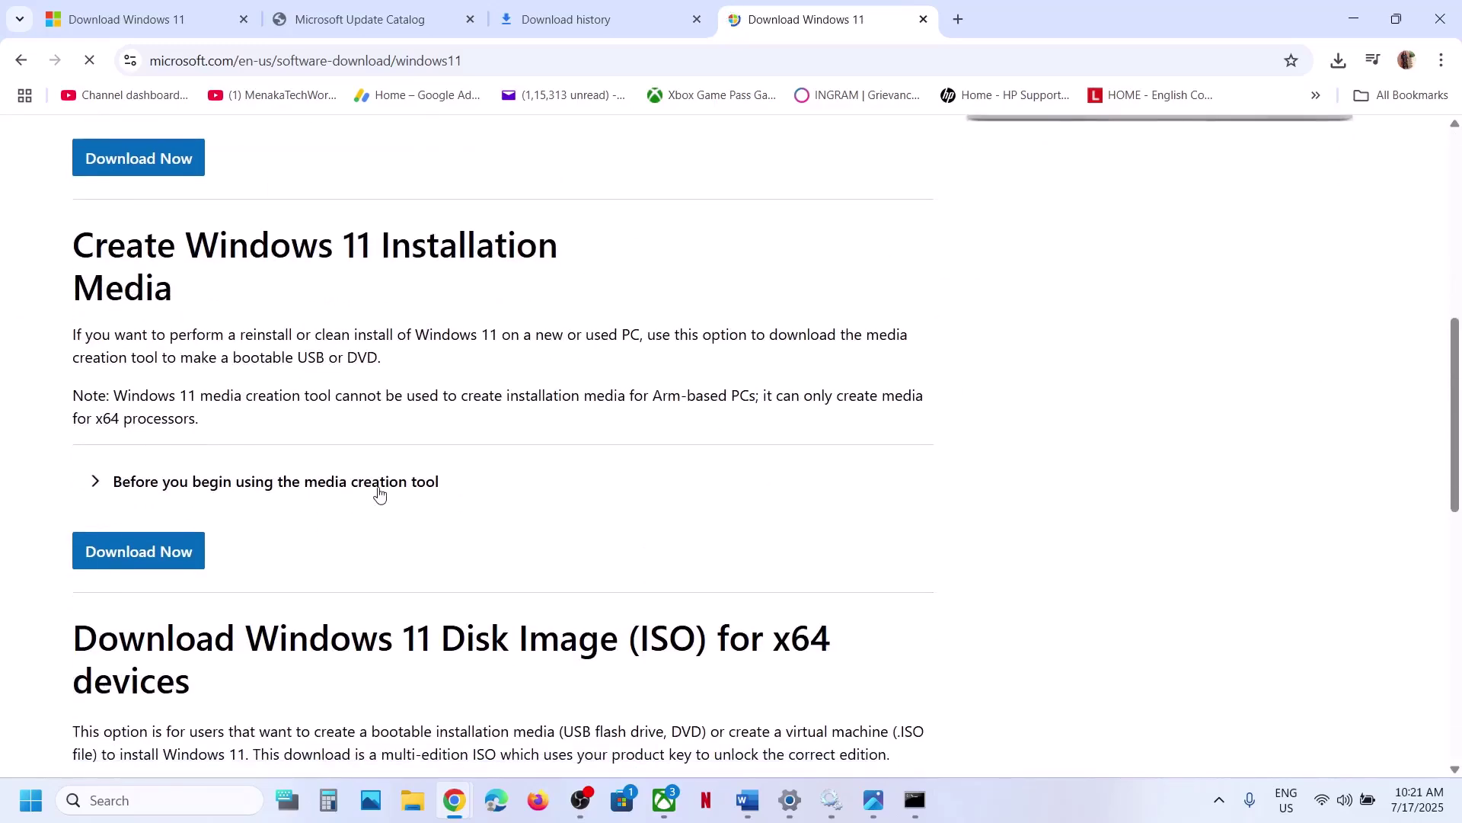
left_click(147, 560)
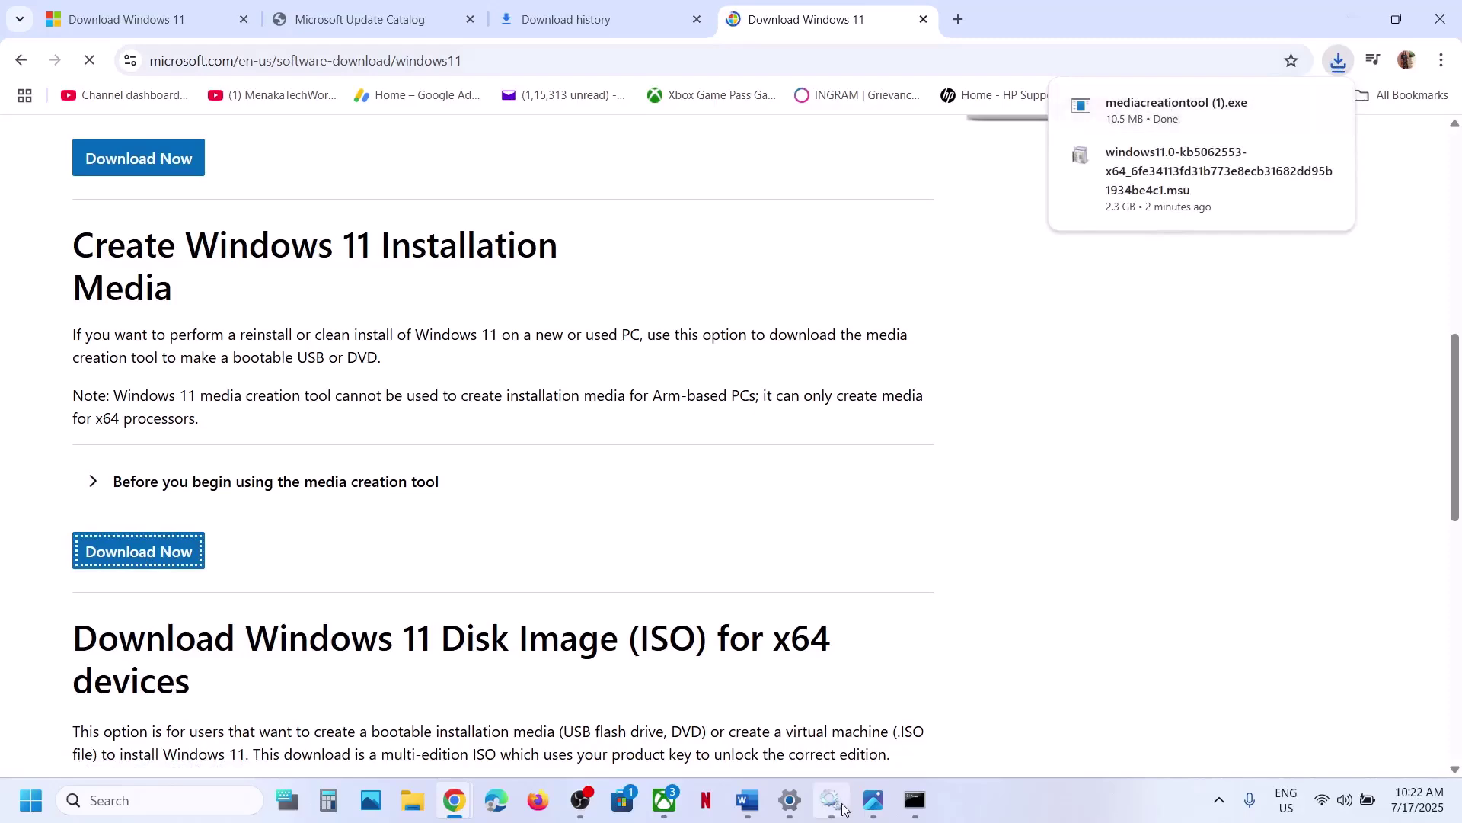
left_click(873, 799)
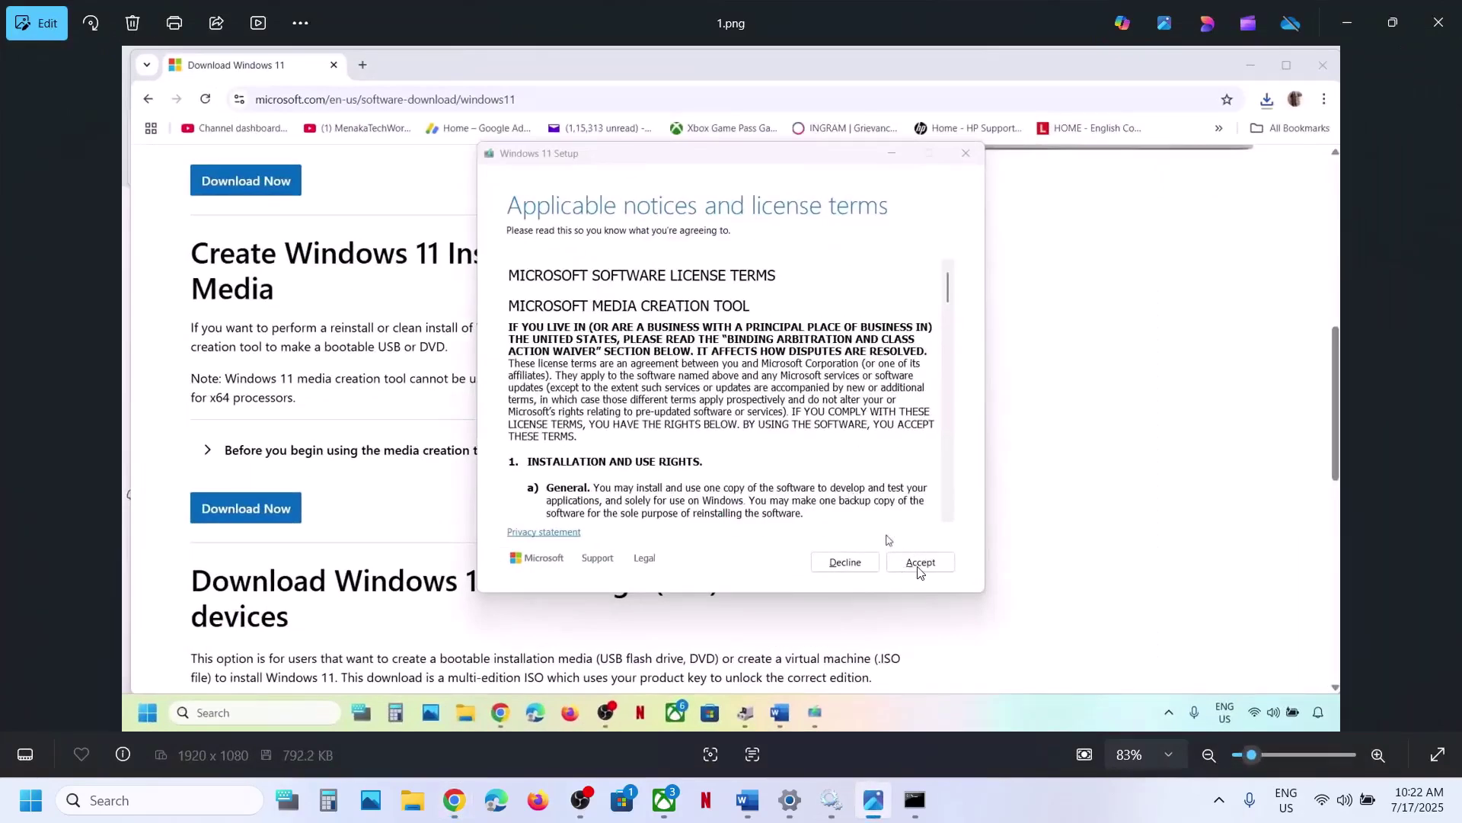
- Page through screenshots of language, media, save location, download, ISO burn, cleanup and desktop
key("Right")
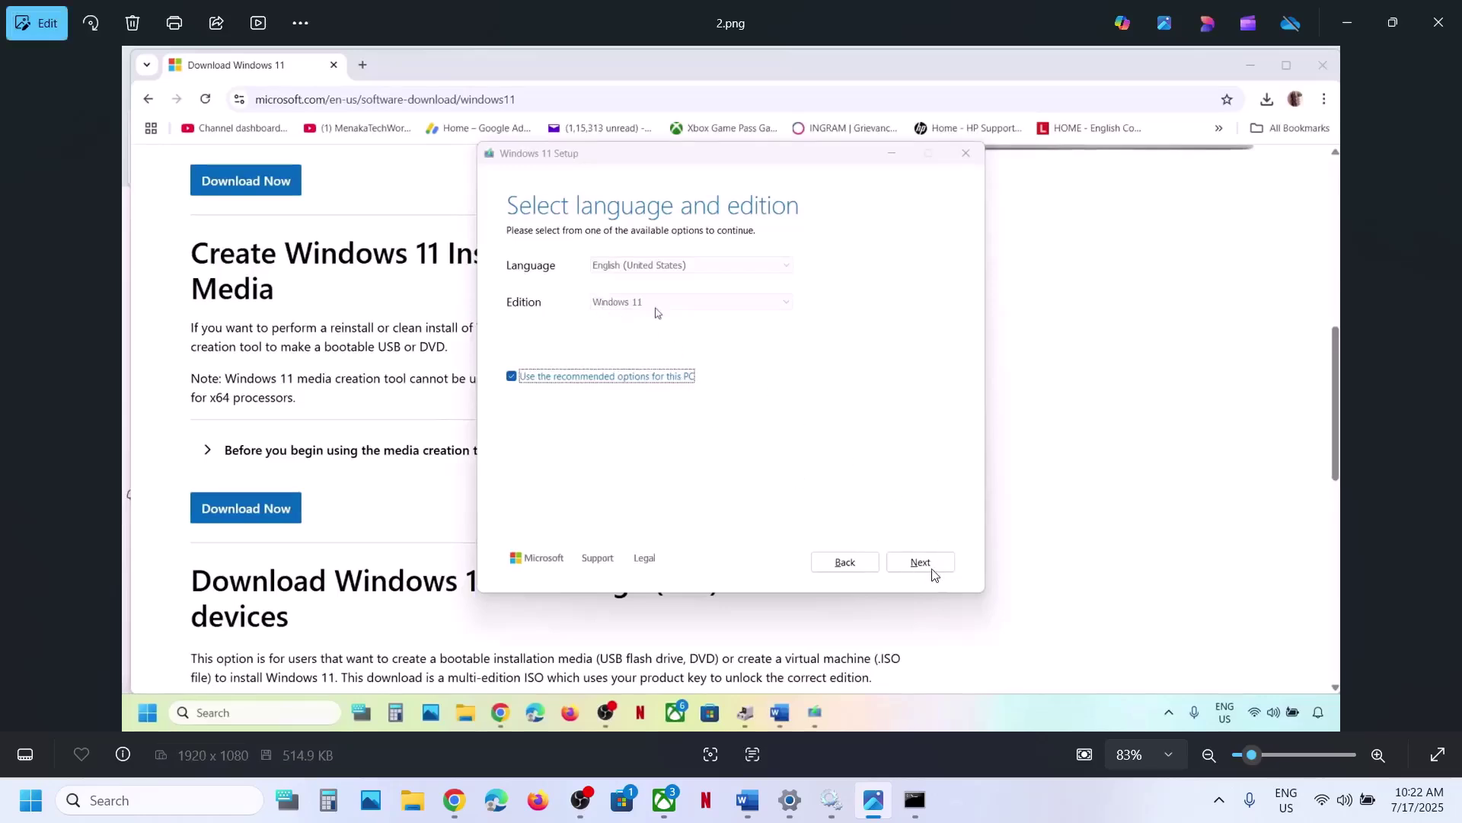
key("Right")
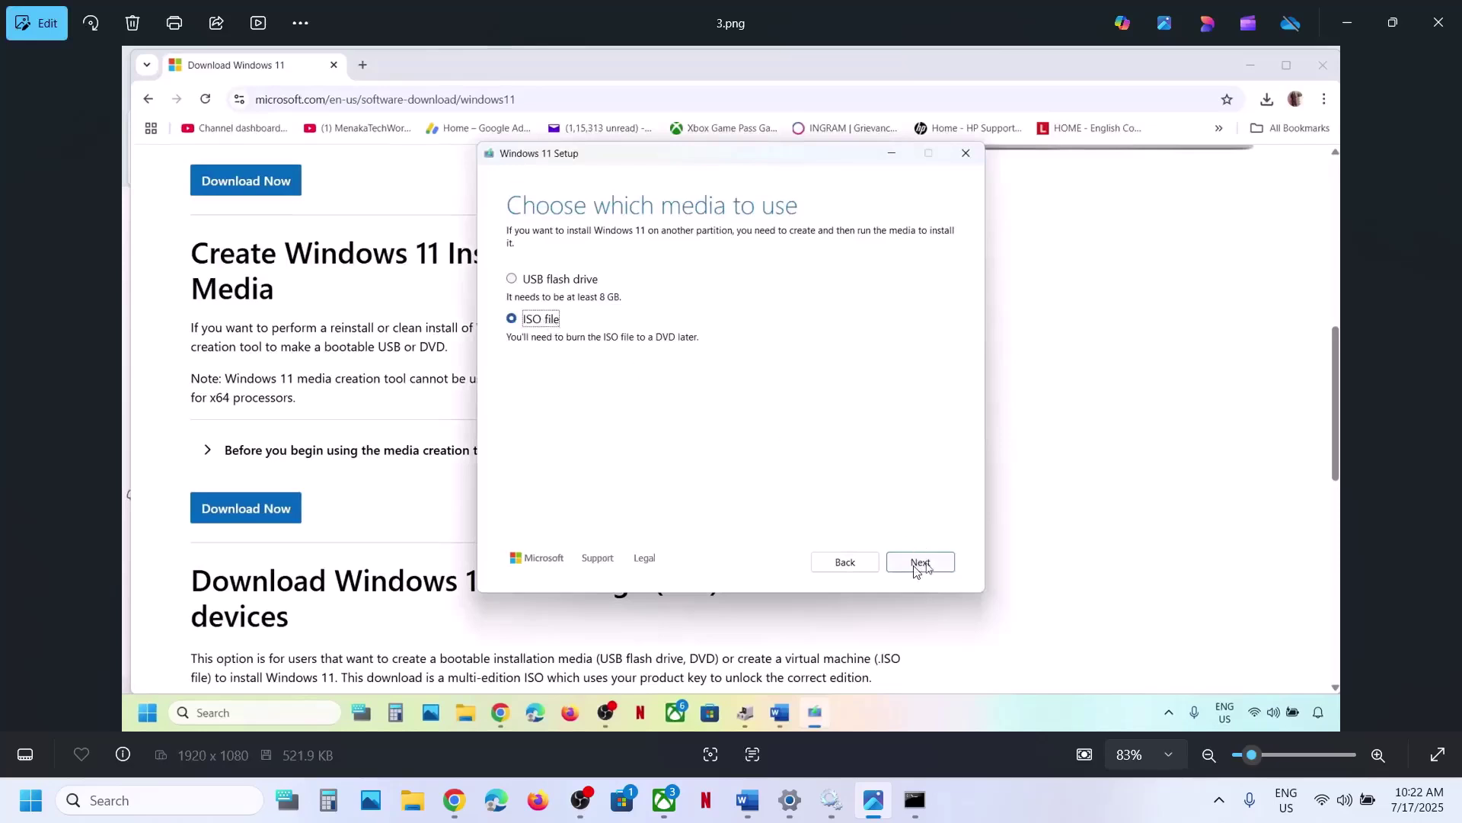
key("Right")
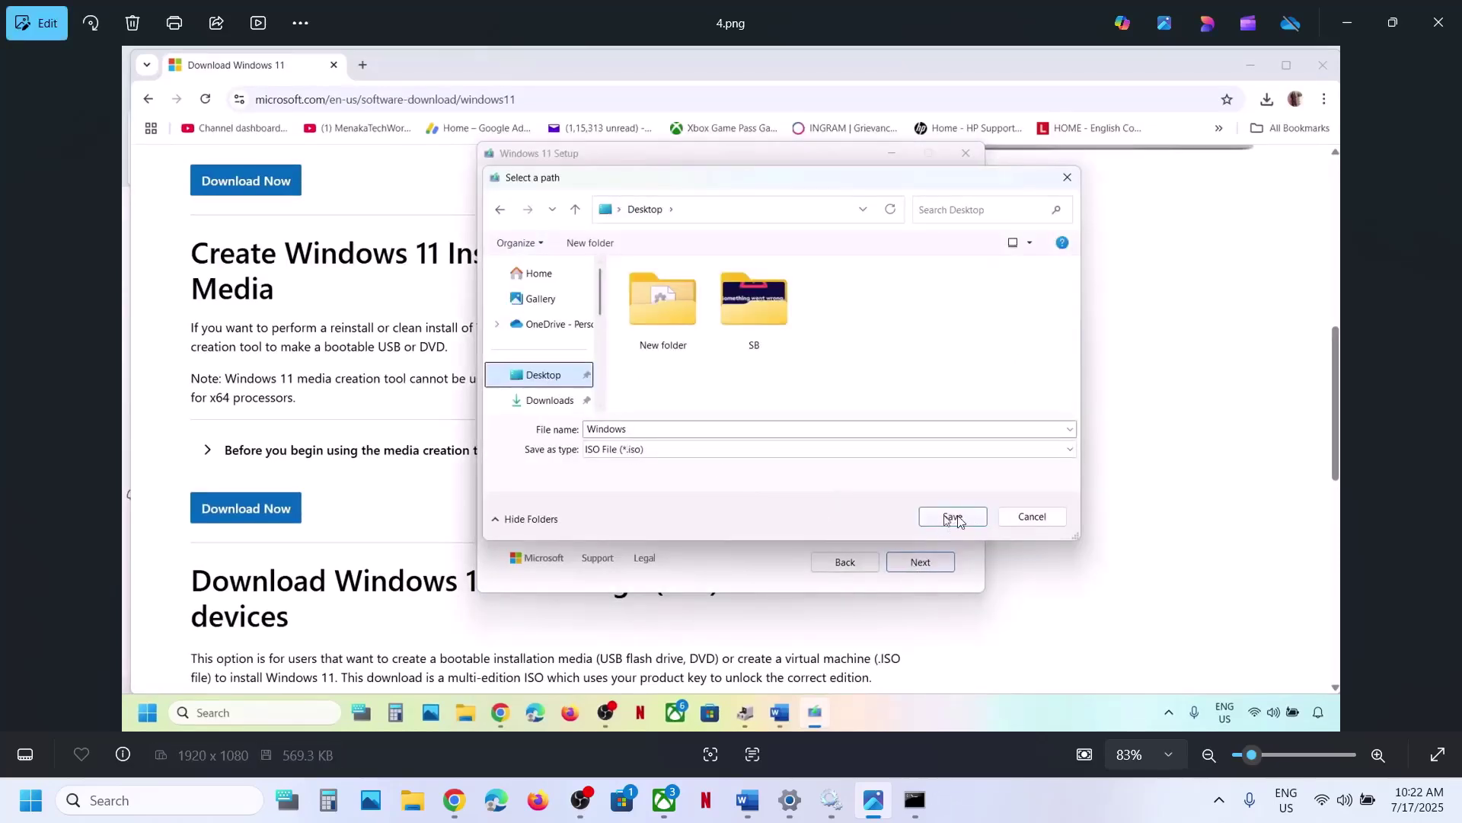
key("Right")
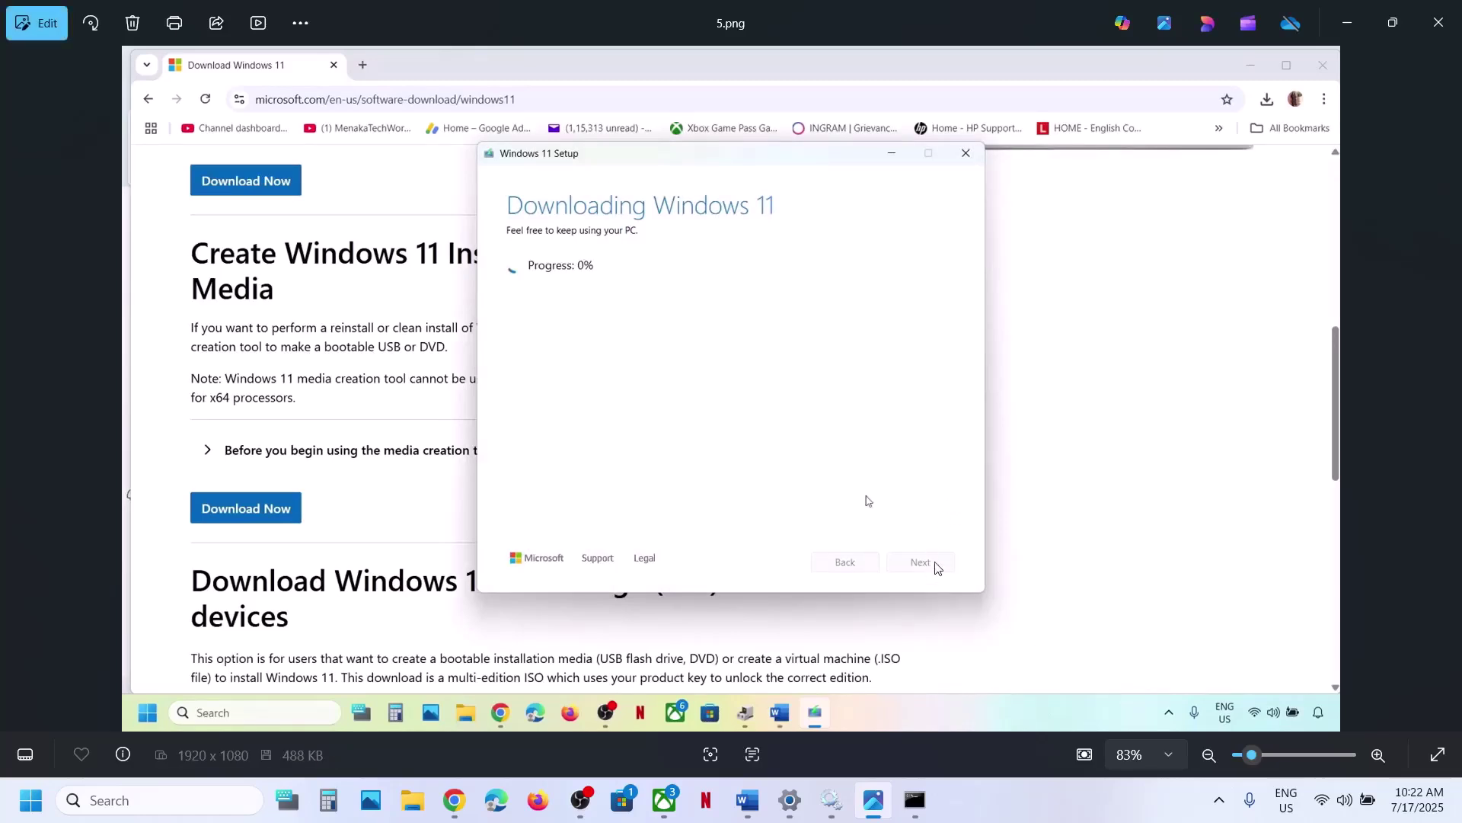
key("Right")
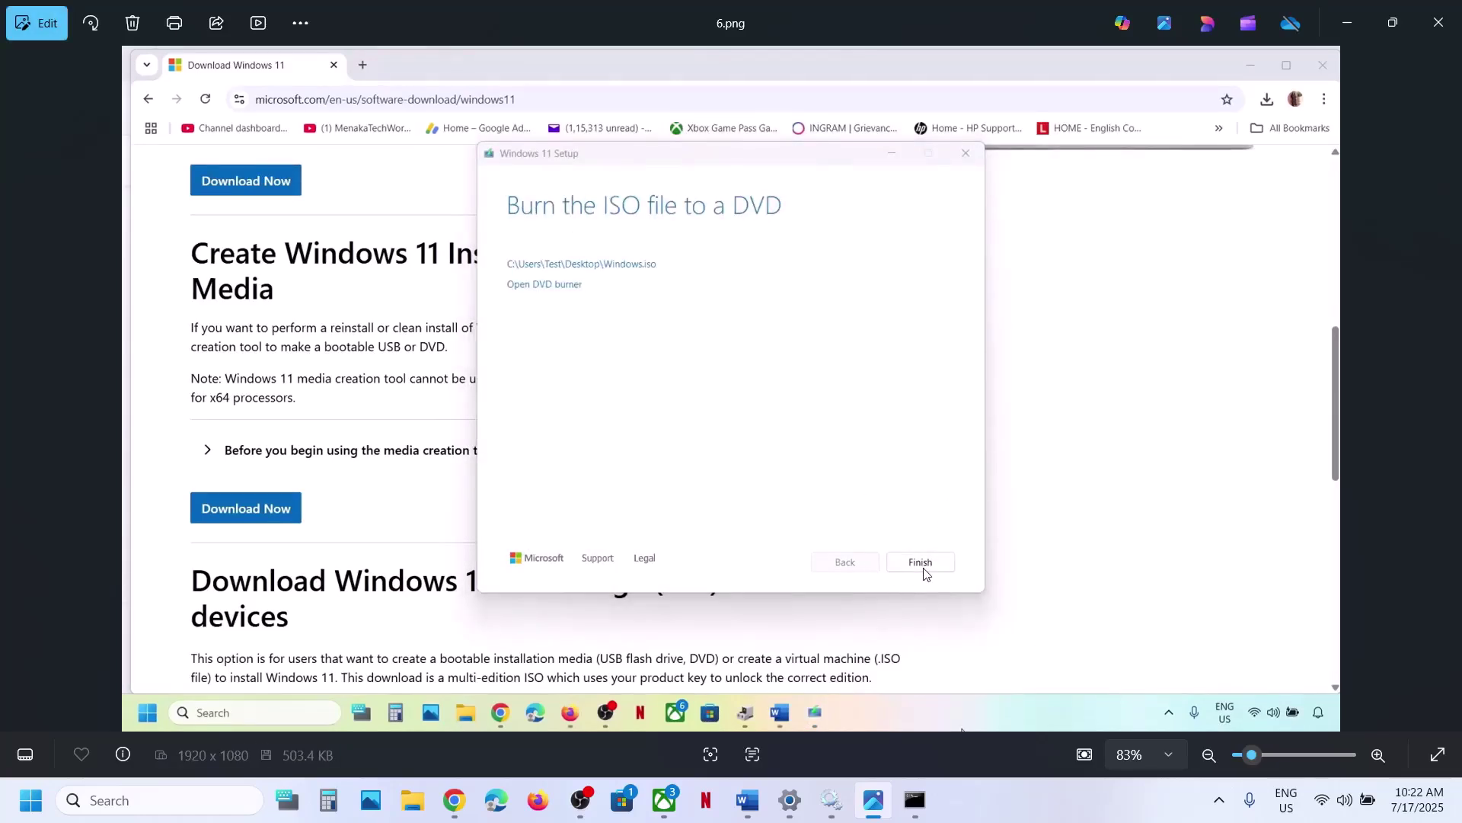
key("Right")
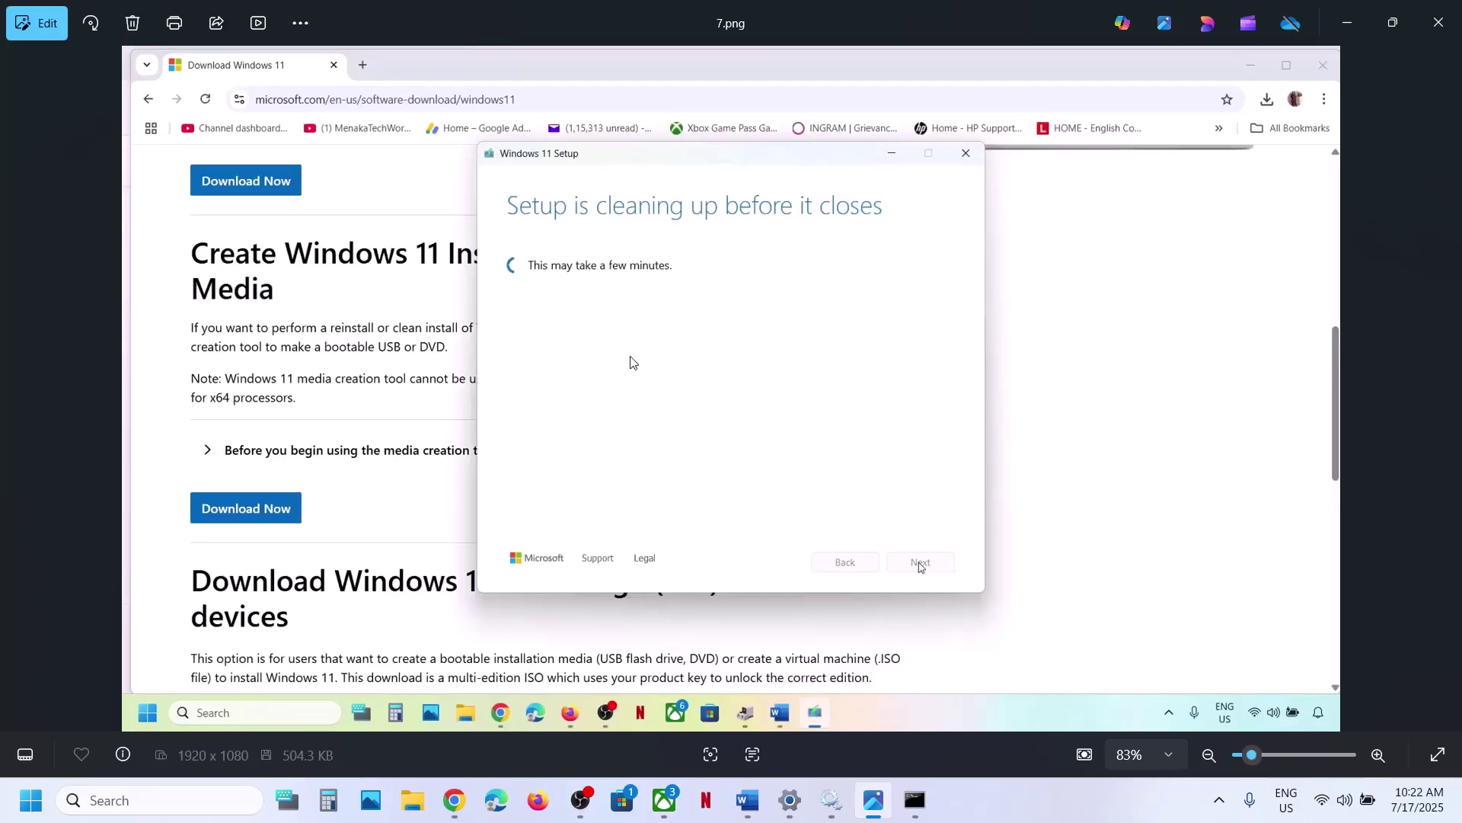
key("Right")
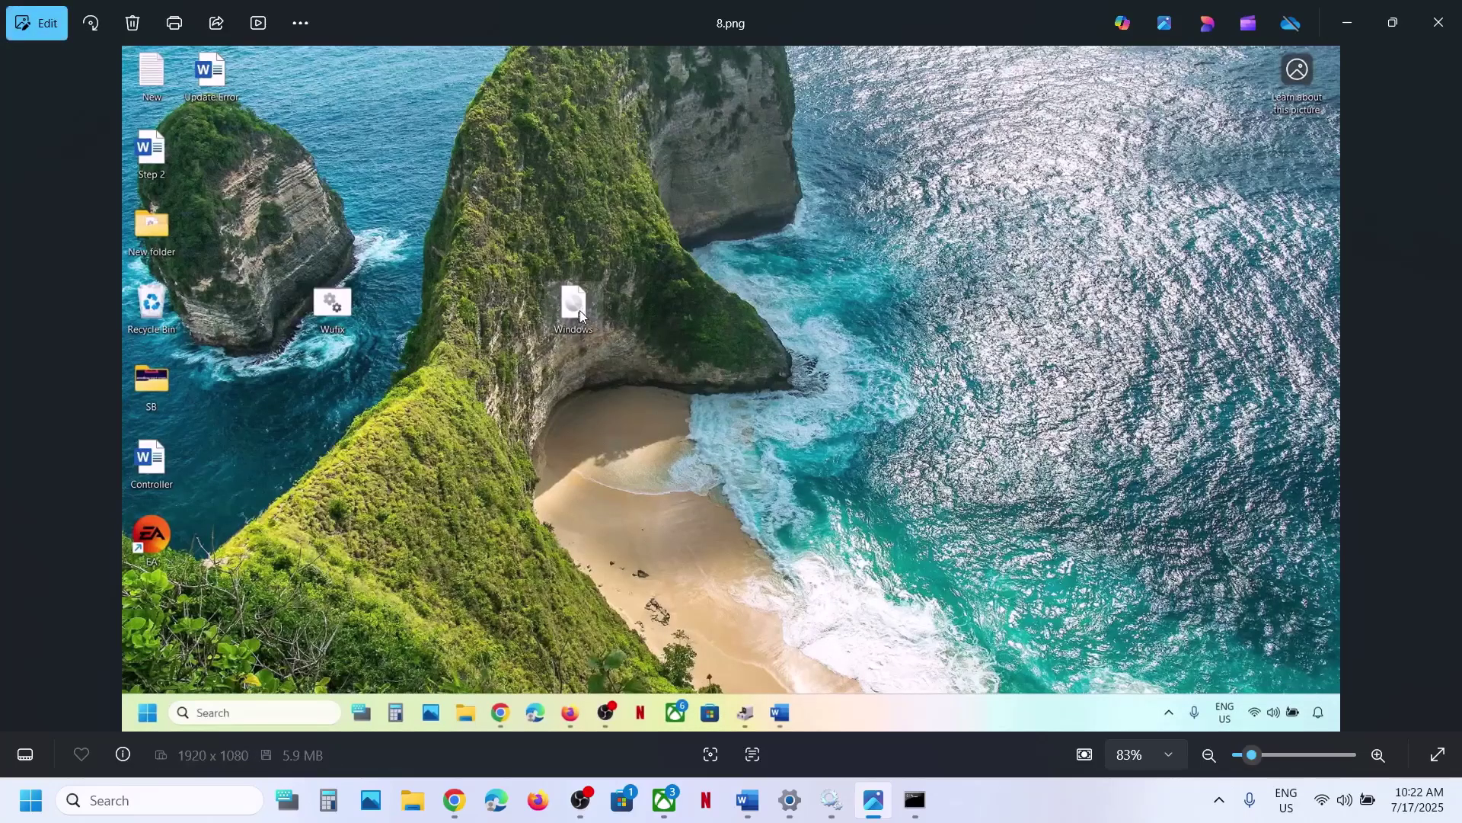
- Step through 9.png–13.png: DVD contents, permission prompt, Install Windows 11, license terms, Ready to install
key("Right")
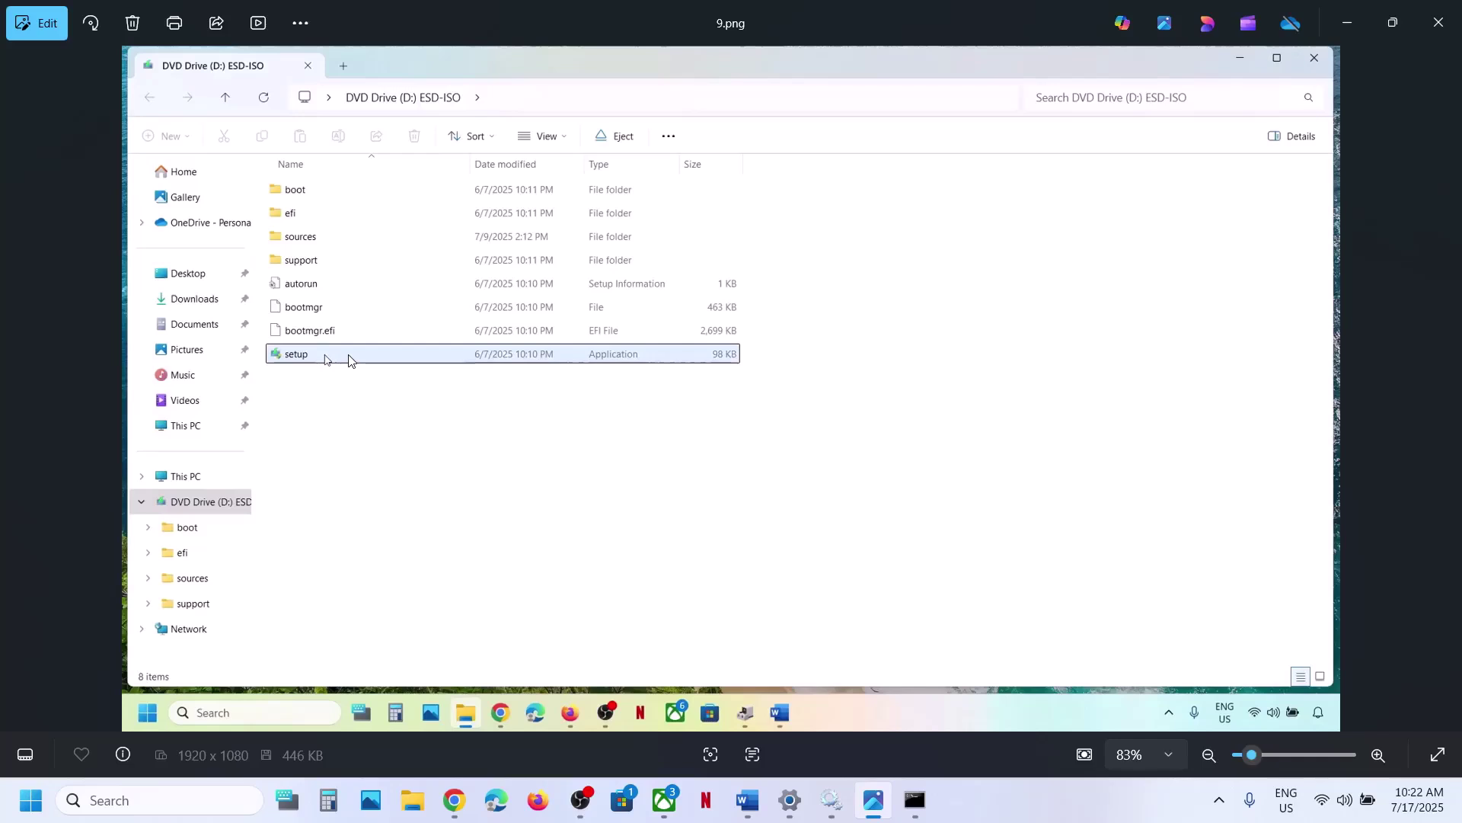
key("Right")
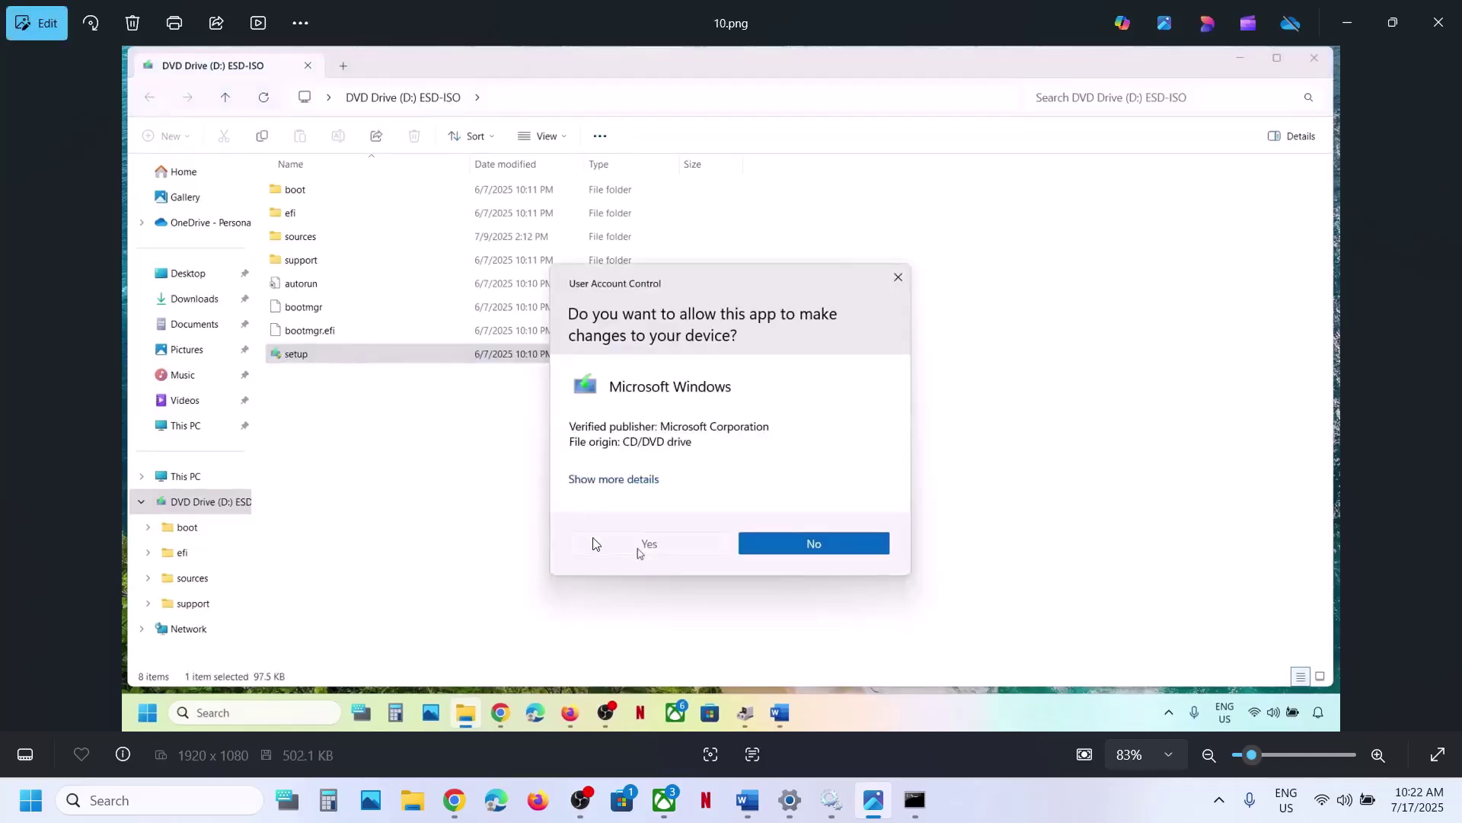
key("Right")
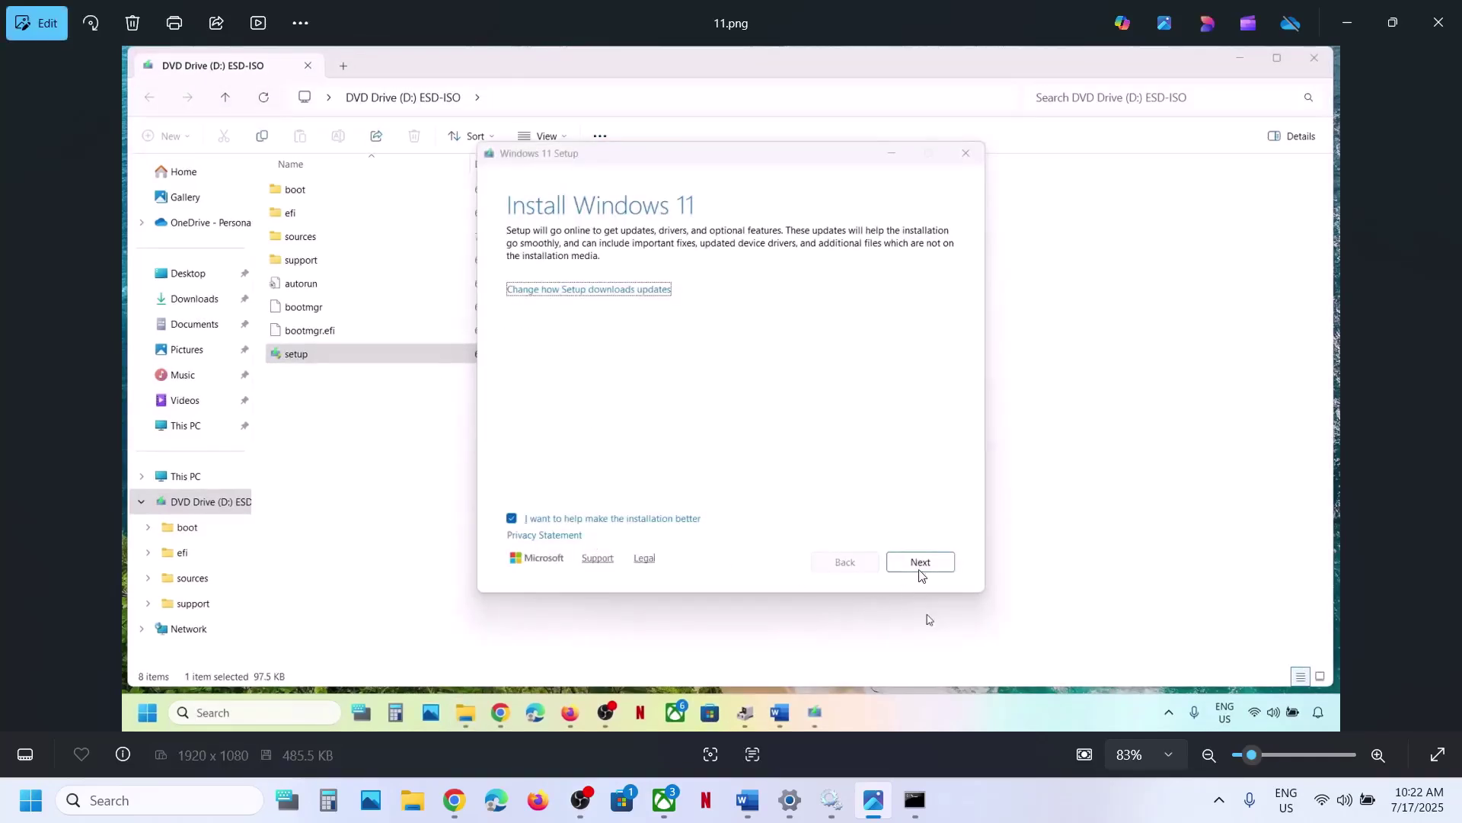
key("Right")
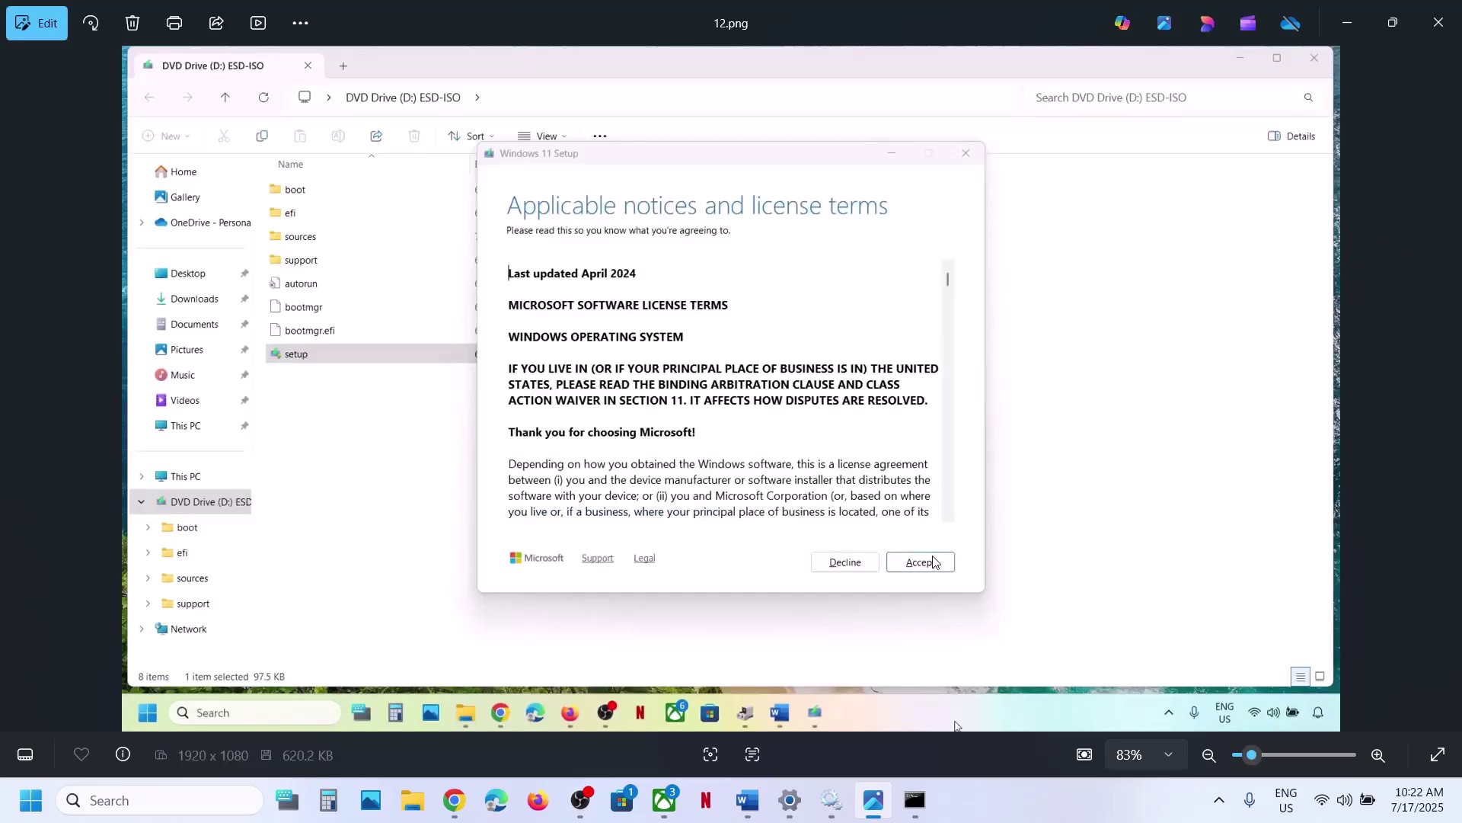
key("Right")
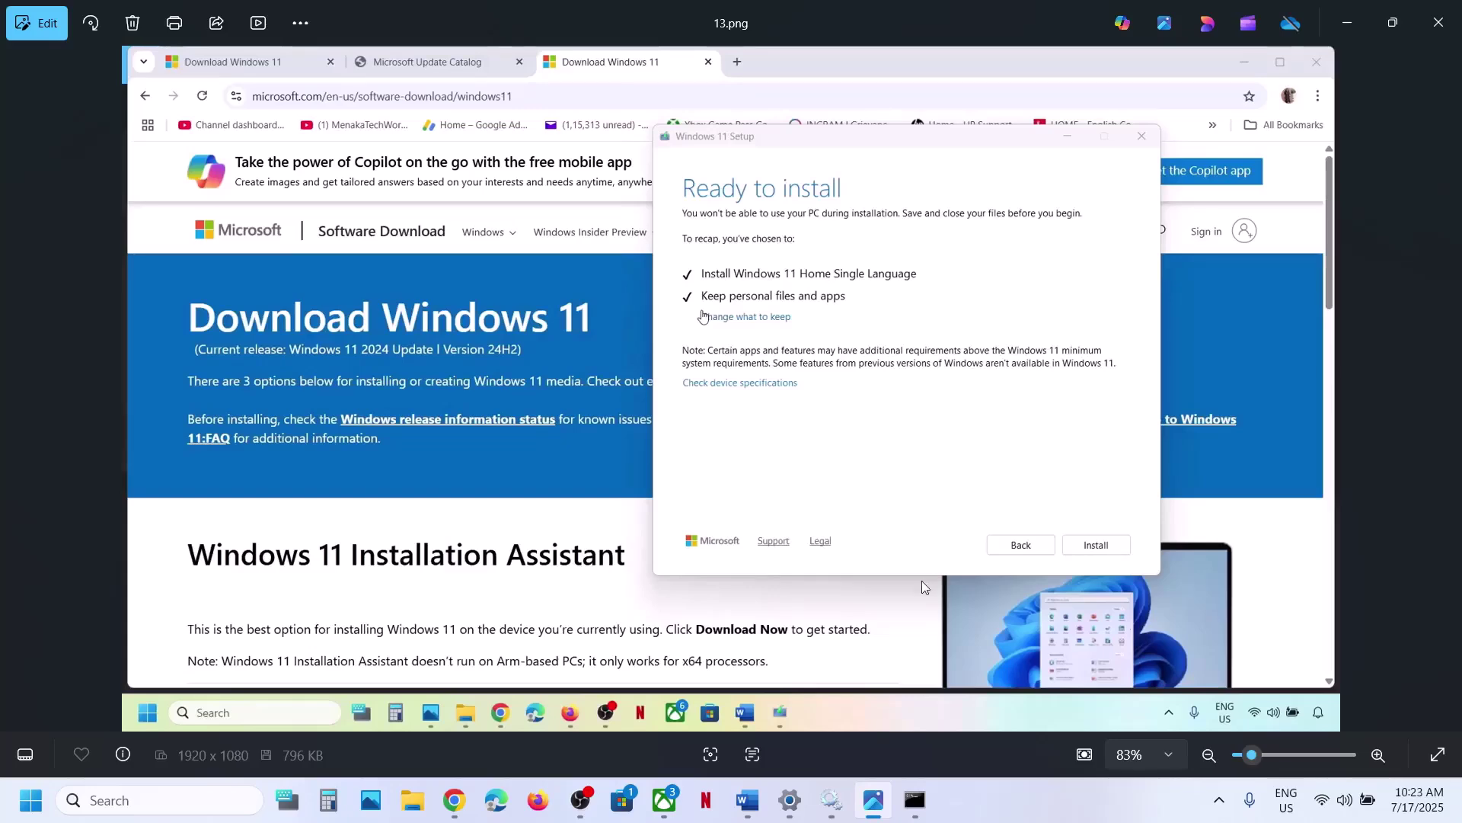
- Open Windows Update > Update history in Settings to confirm KB5062553 installed
left_click(790, 800)
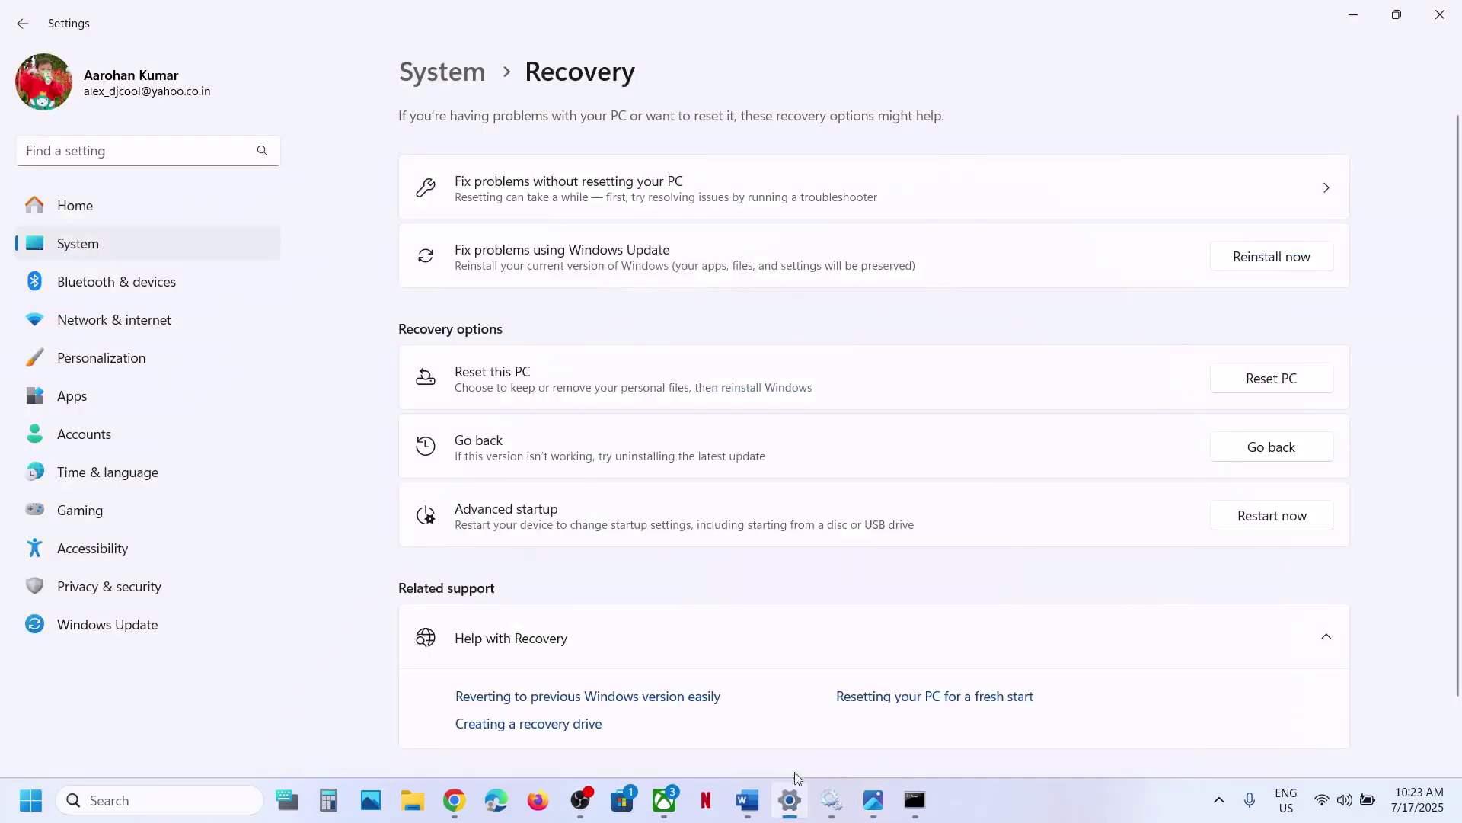
left_click(160, 621)
left_click(529, 427)
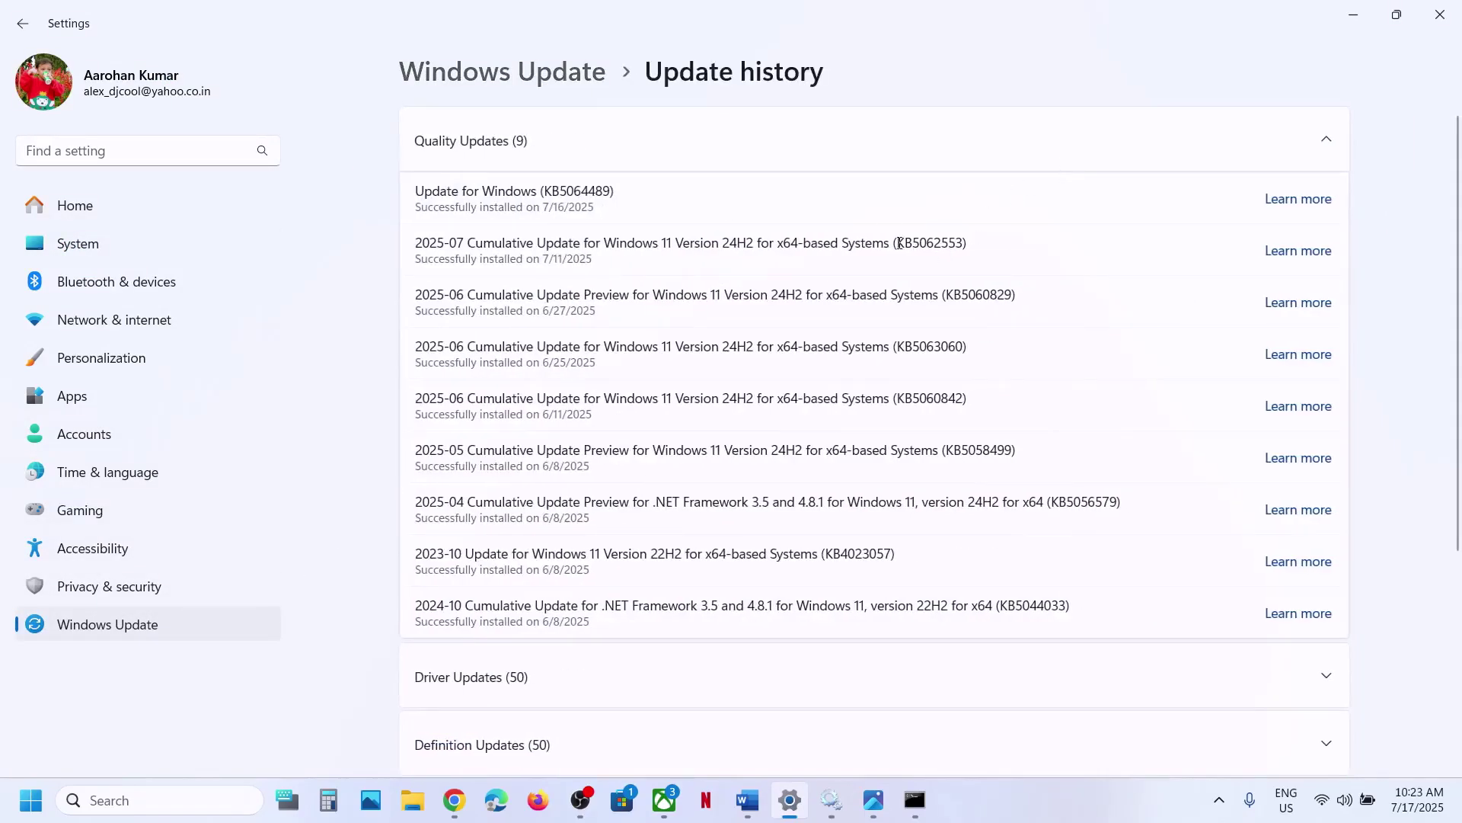